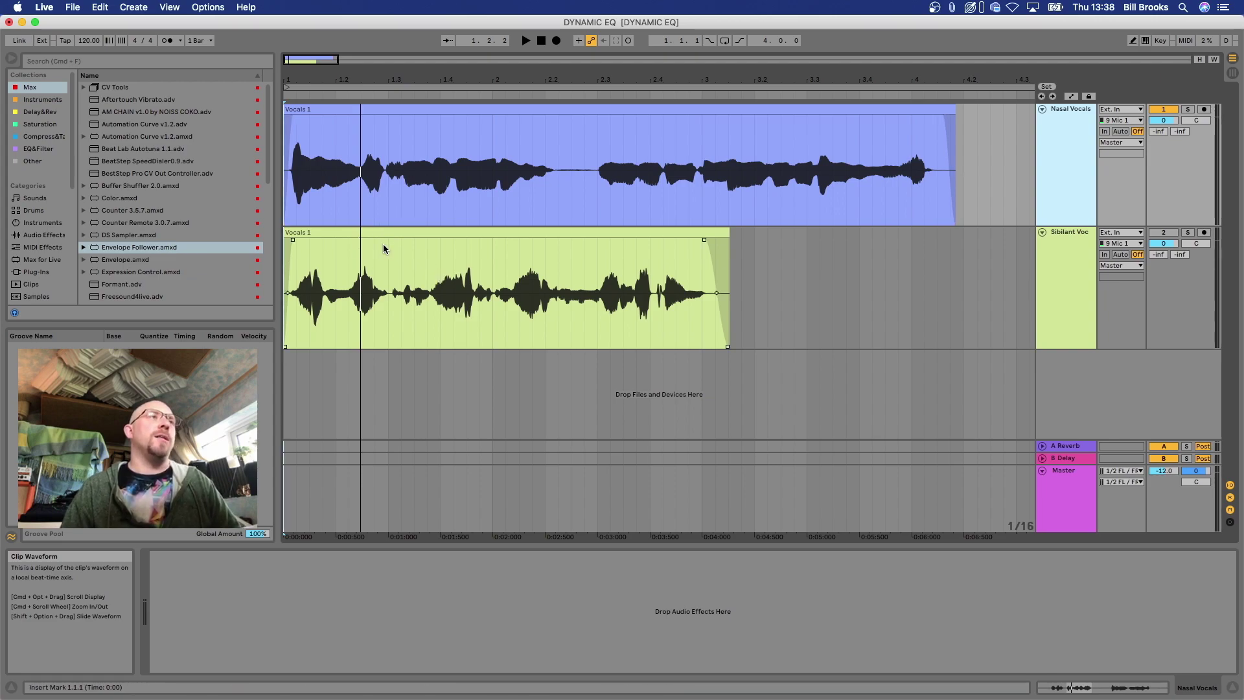
- Play the arrangement to hear both vocals together, then stop
key(space)
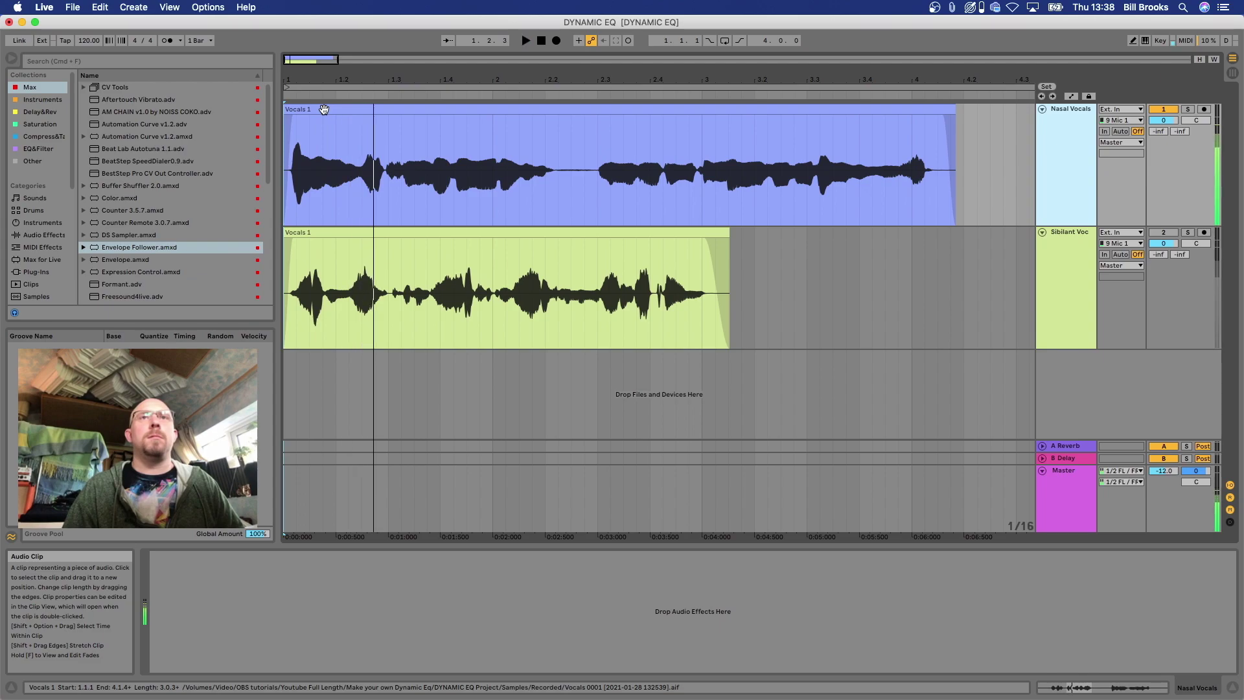
key(space)
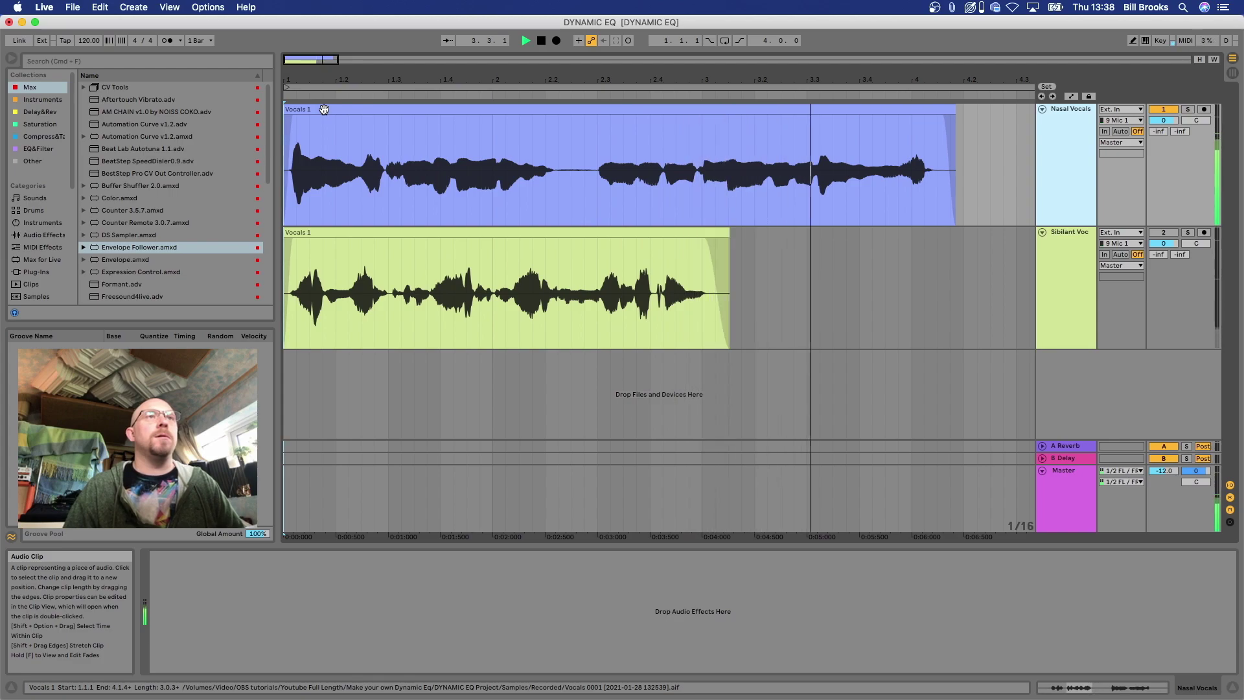
key(space)
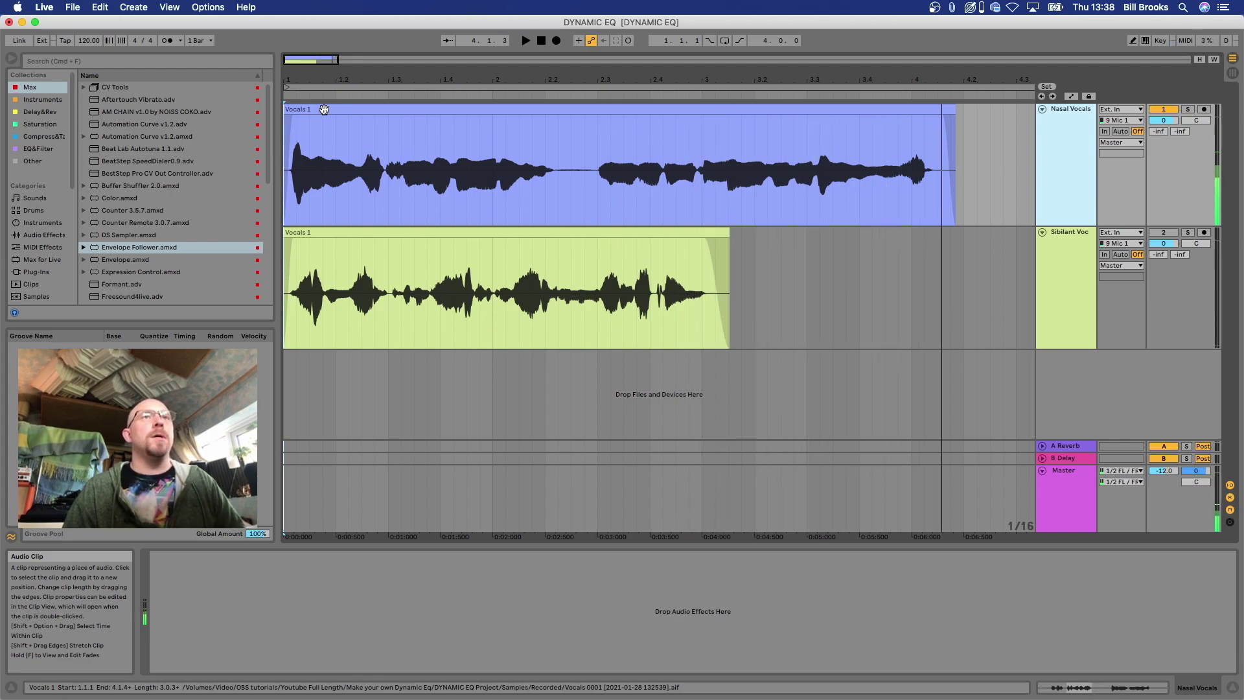
- Audition Sibilant Voc soloed, then unsolo it and zoom out the arrangement
click(1190, 233)
key(space)
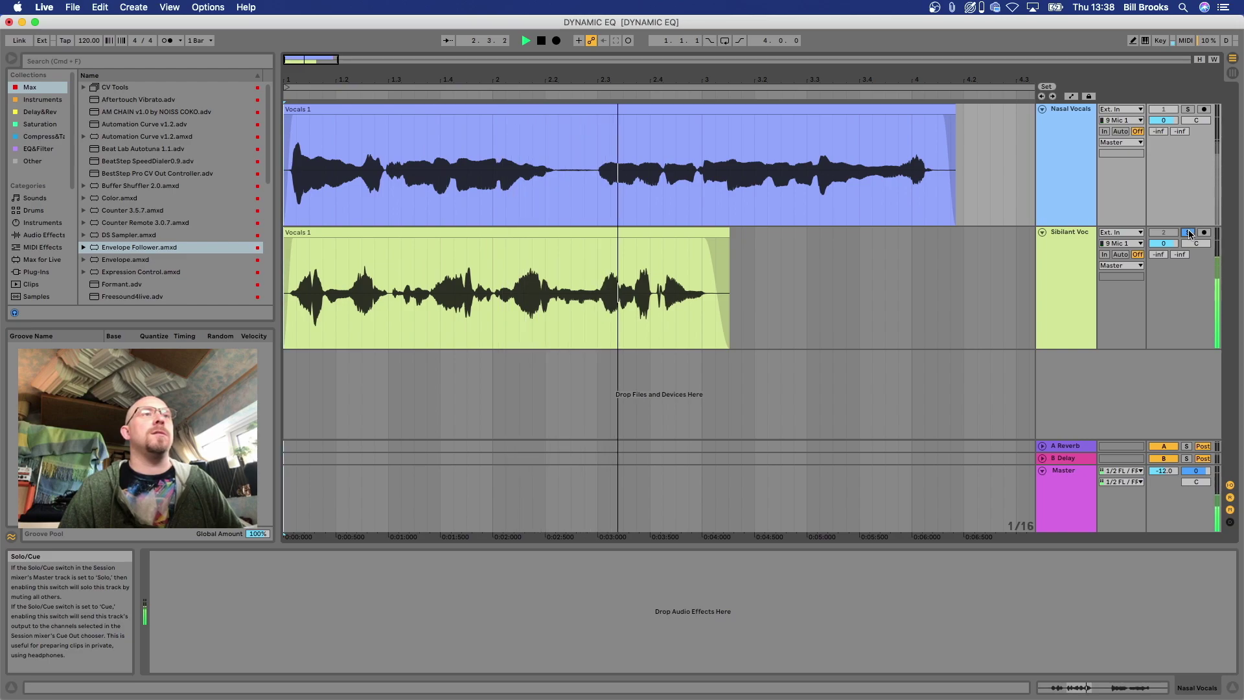
key(space)
click(1190, 233)
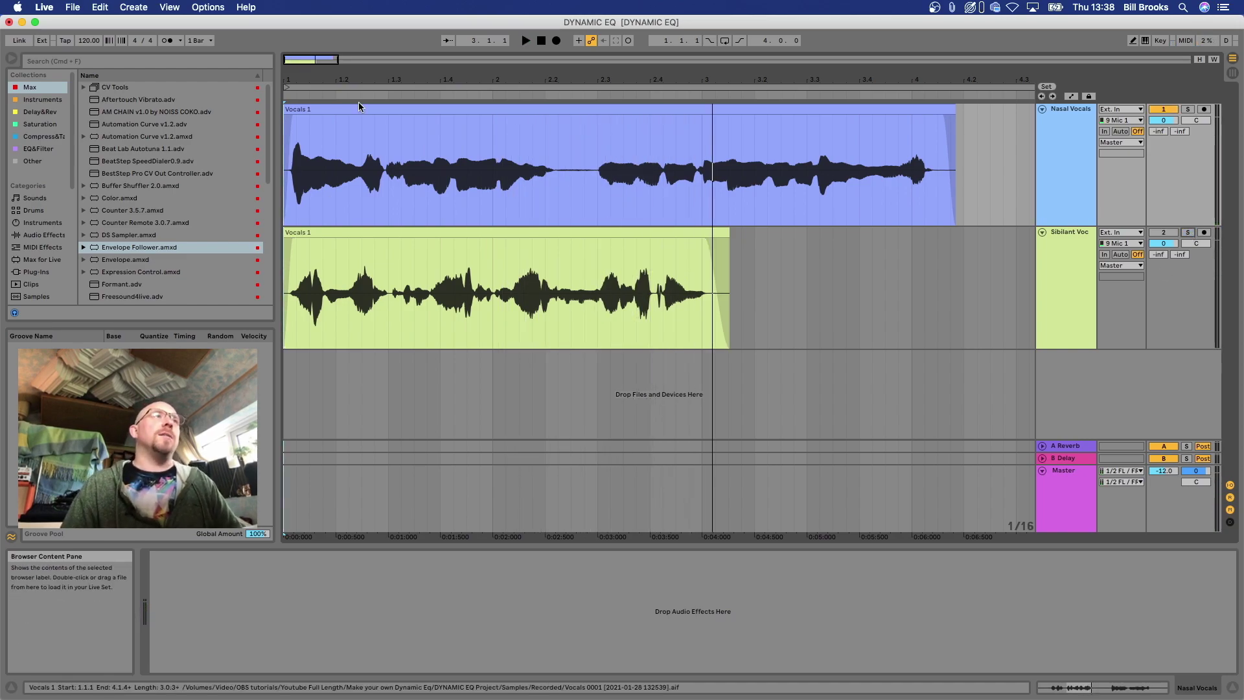
scroll(314, 186, down, 2)
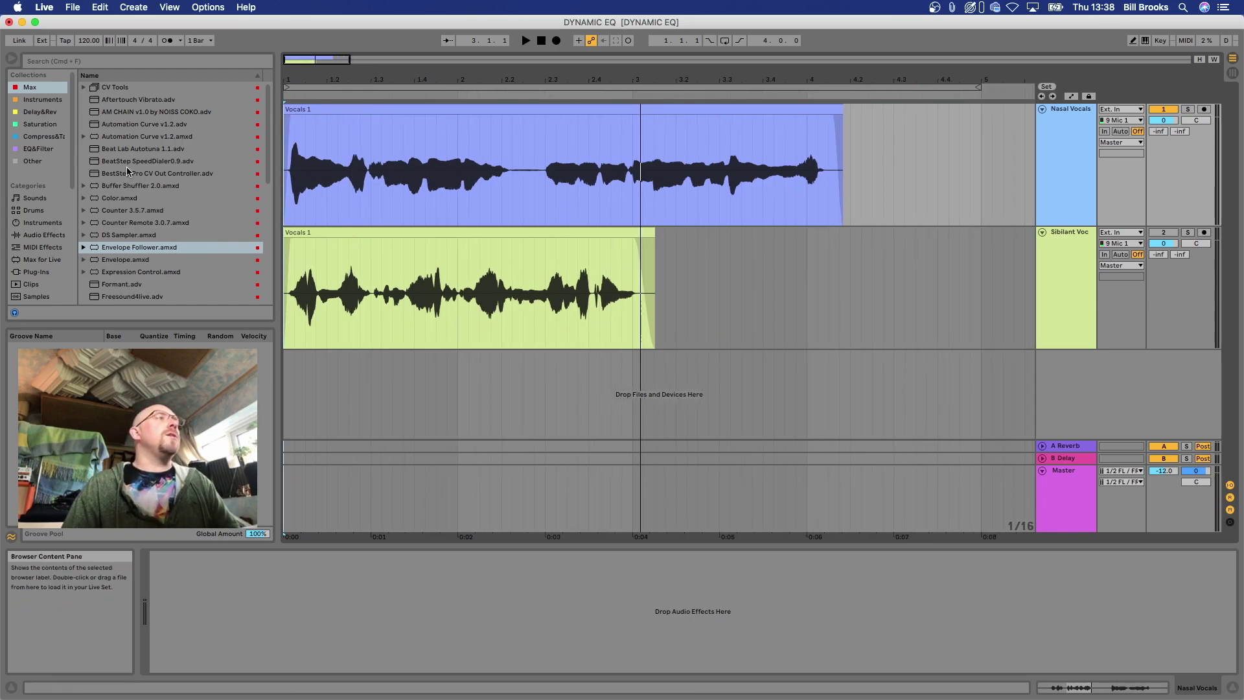
- Load the EQ8 HP oversampling preset from EQ&Filter onto Nasal Vocals
click(39, 148)
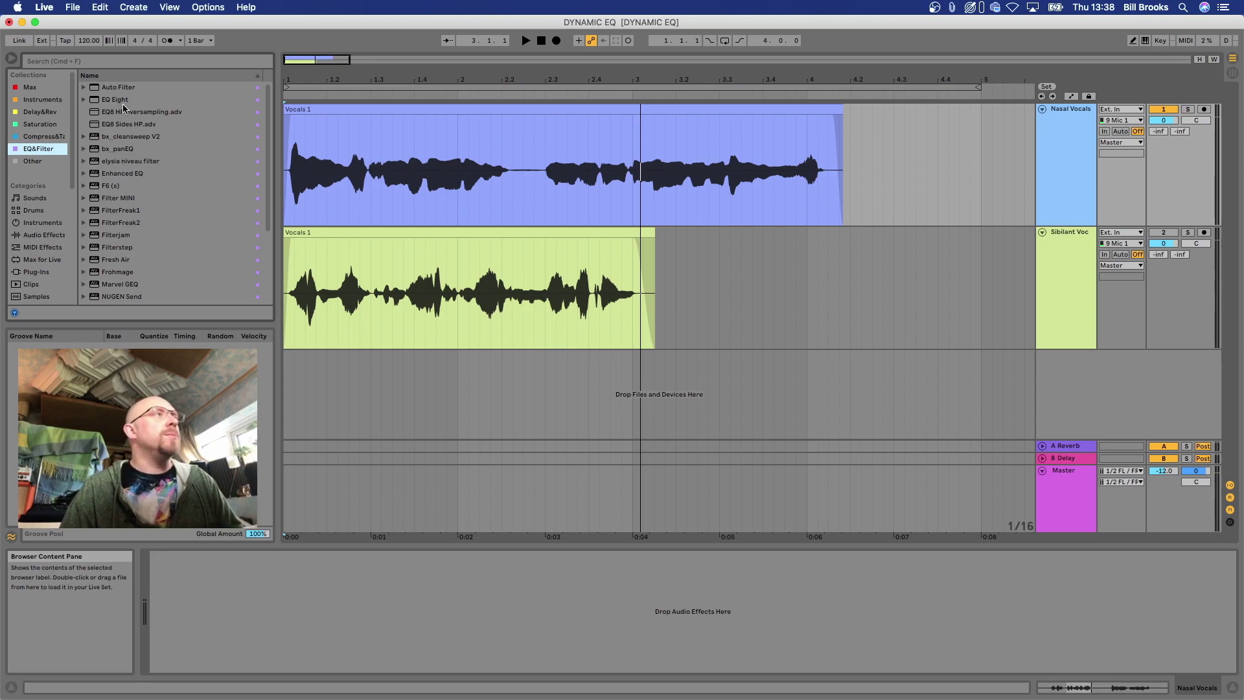
click(125, 114)
drag(466, 167, 467, 168)
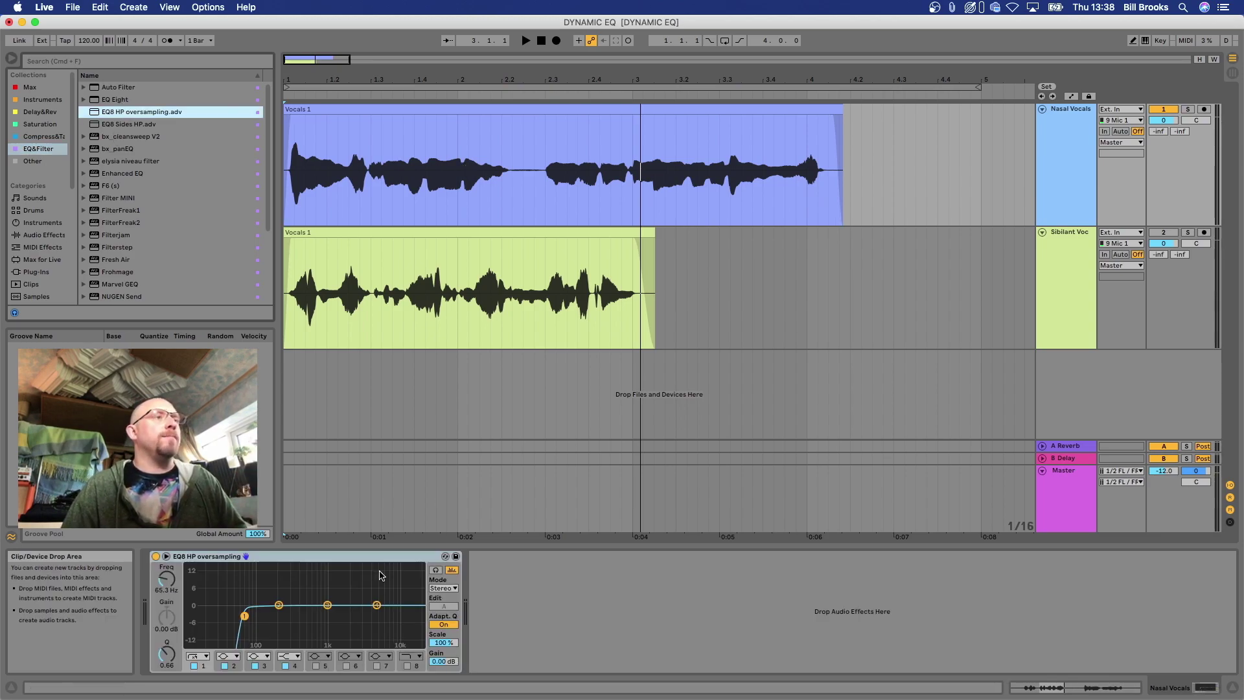
right_click(322, 564)
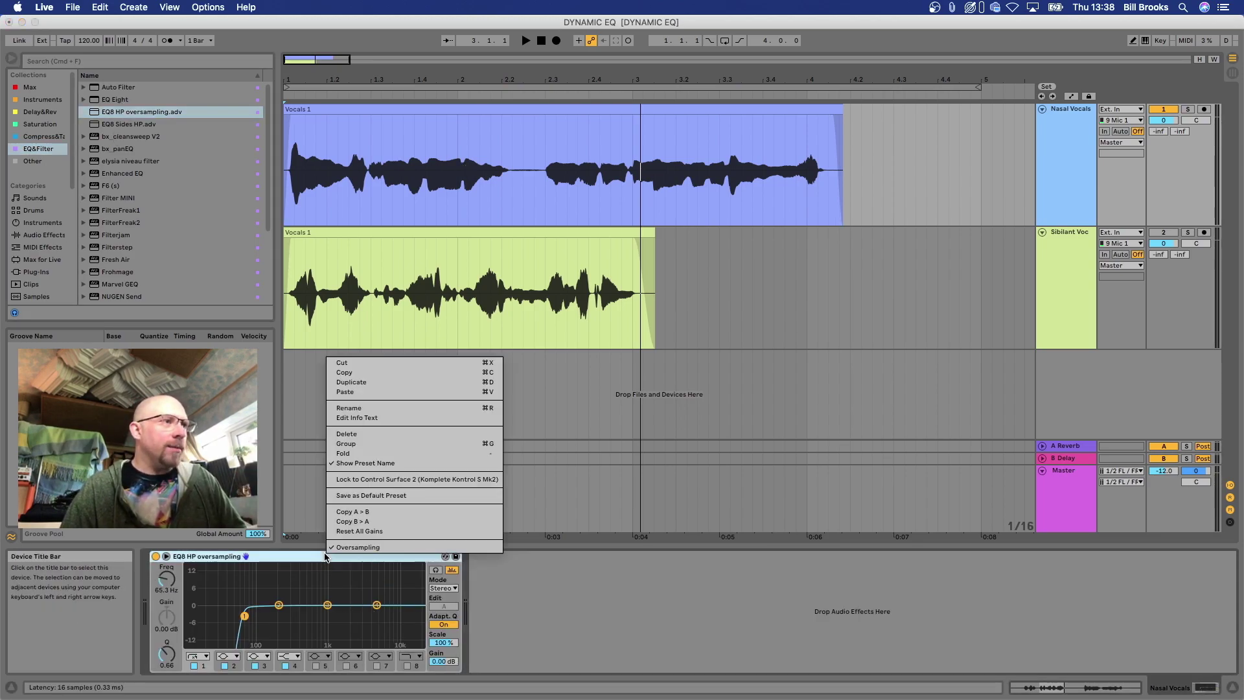
click(311, 608)
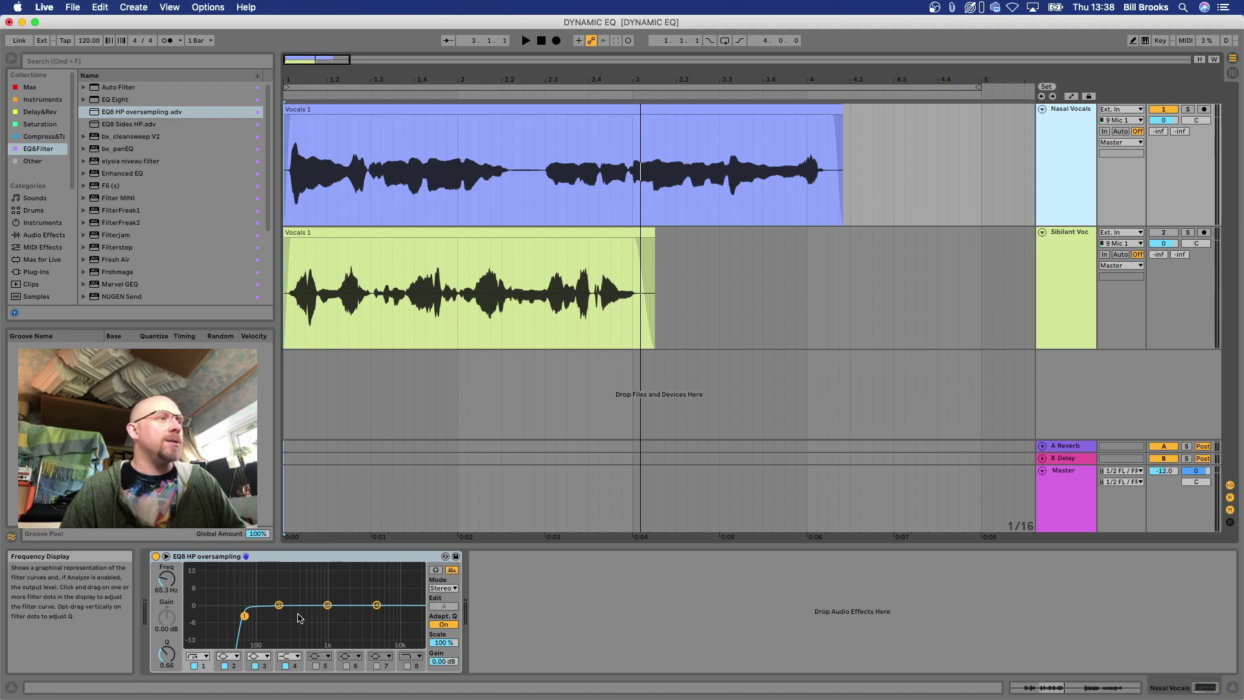
- While playing, sweep EQ band 2 and cut it 3.84 dB at about 153 Hz
key(space)
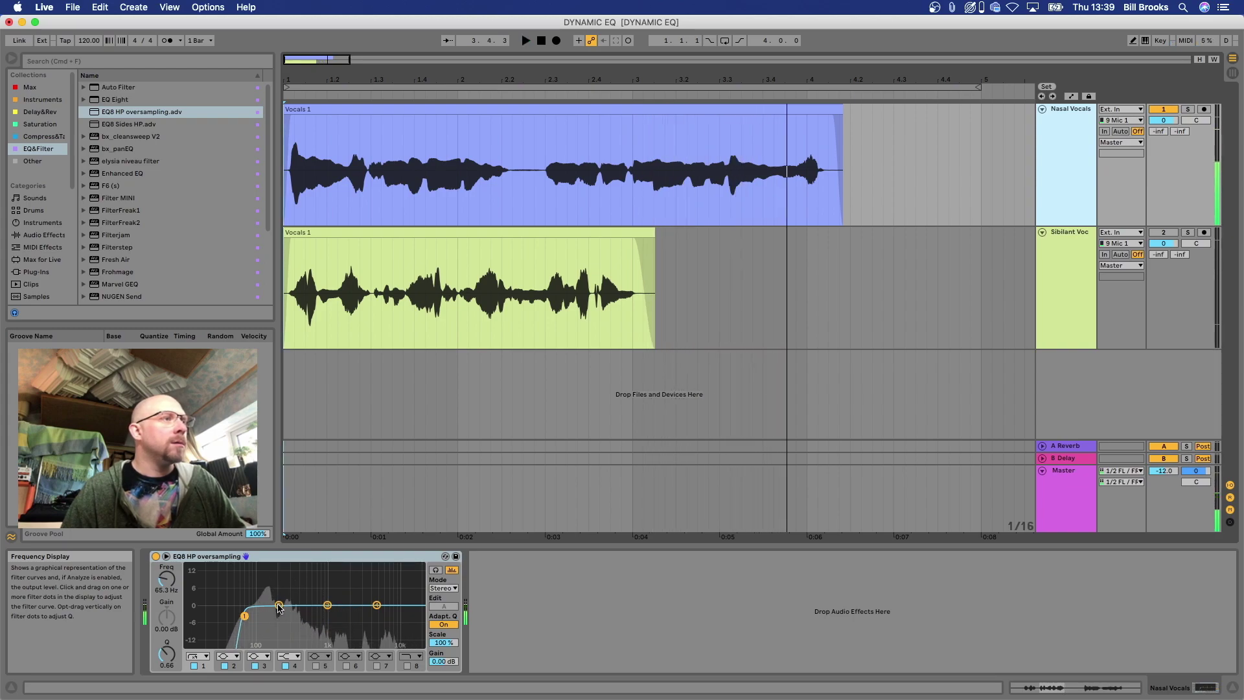
drag(279, 605, 270, 582)
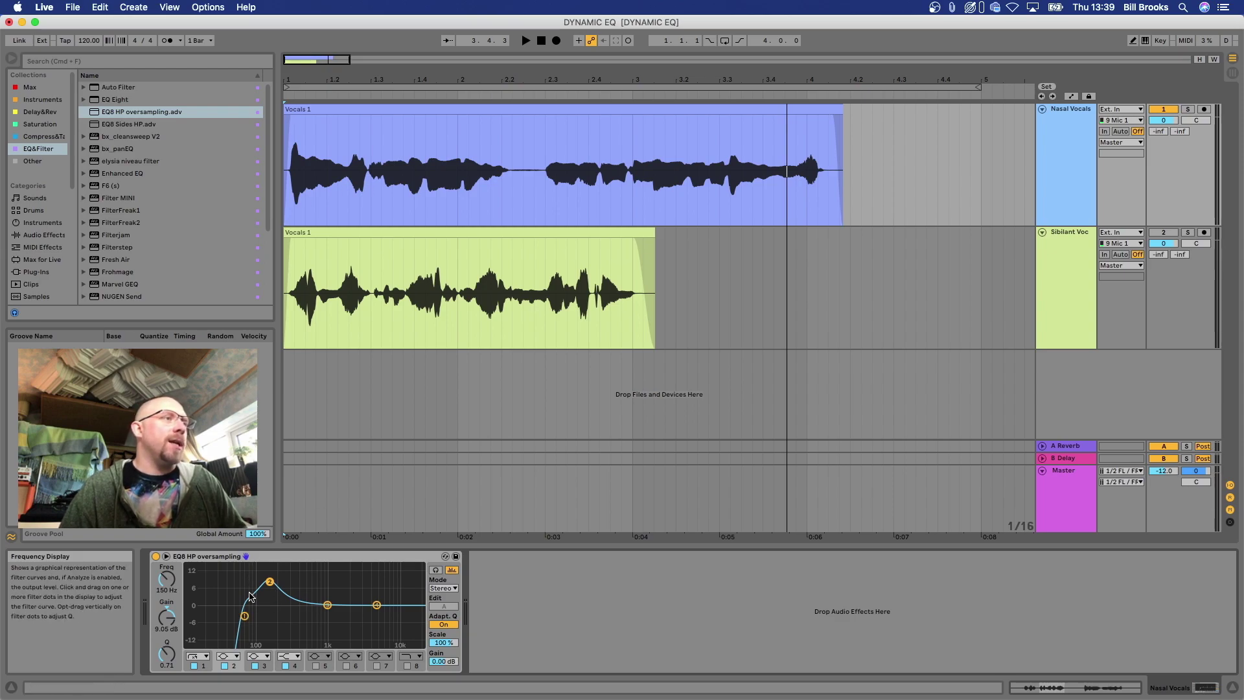
key(space)
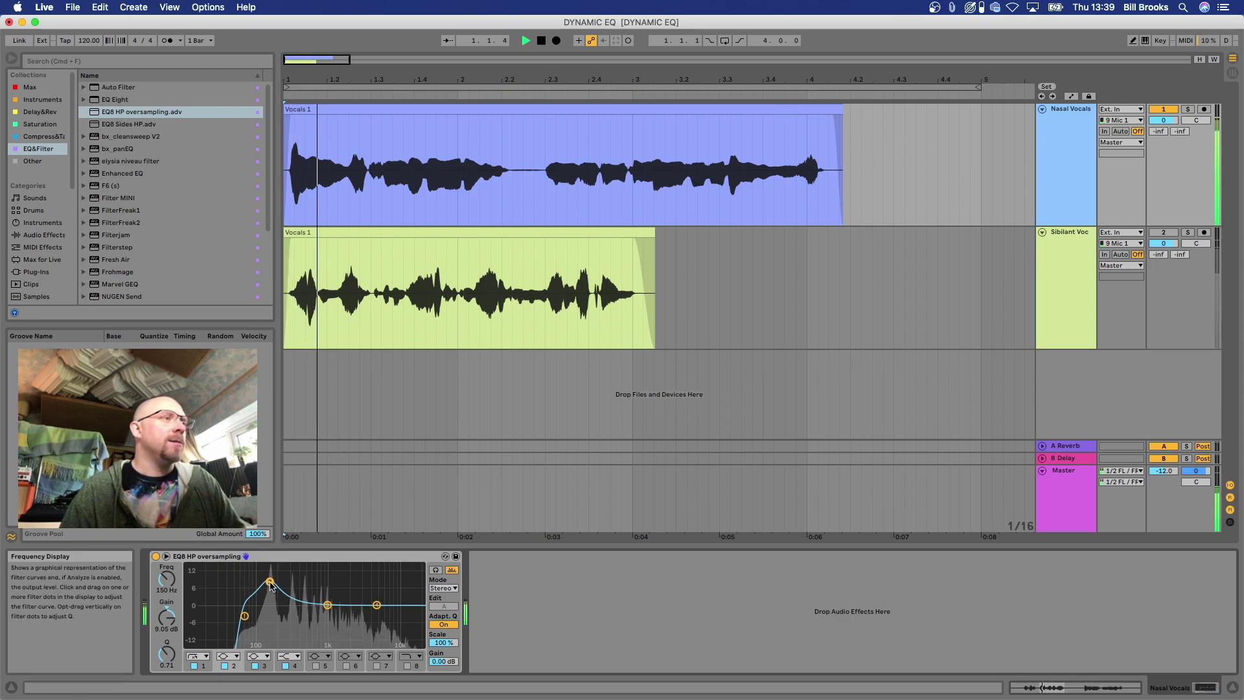
drag(270, 582, 272, 619)
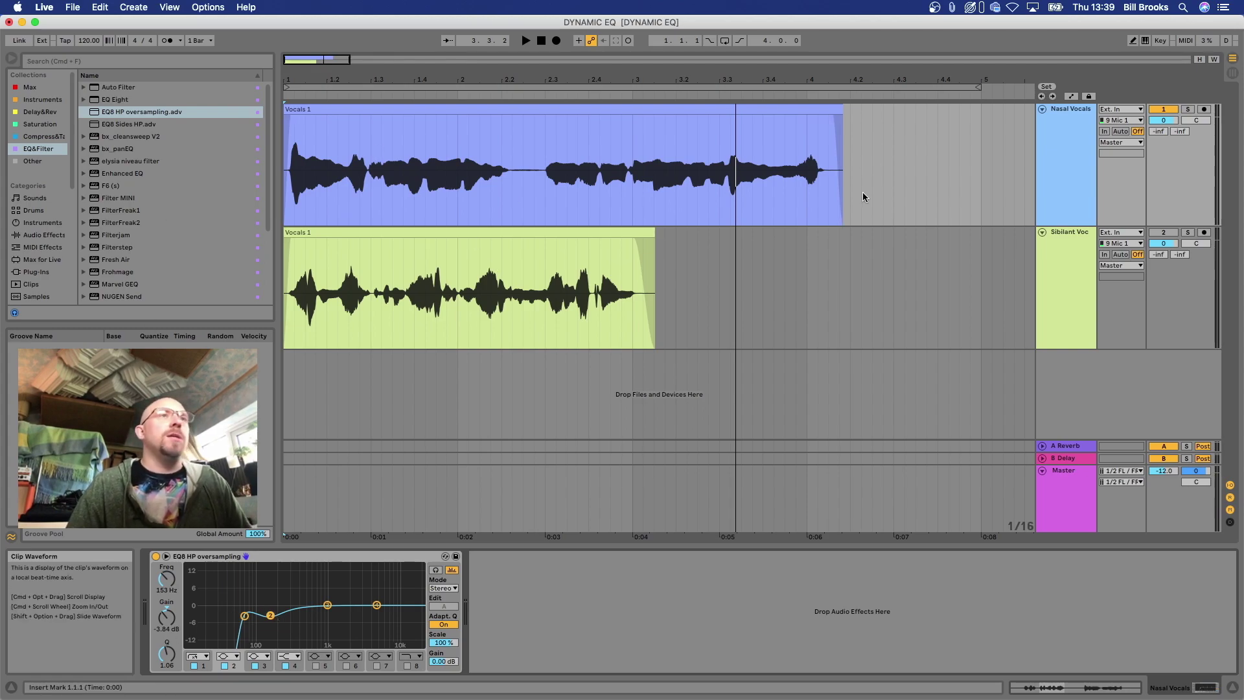
- Select and solo Sibilant Voc, then drop the EQ8 HP oversampling preset onto it
click(1065, 266)
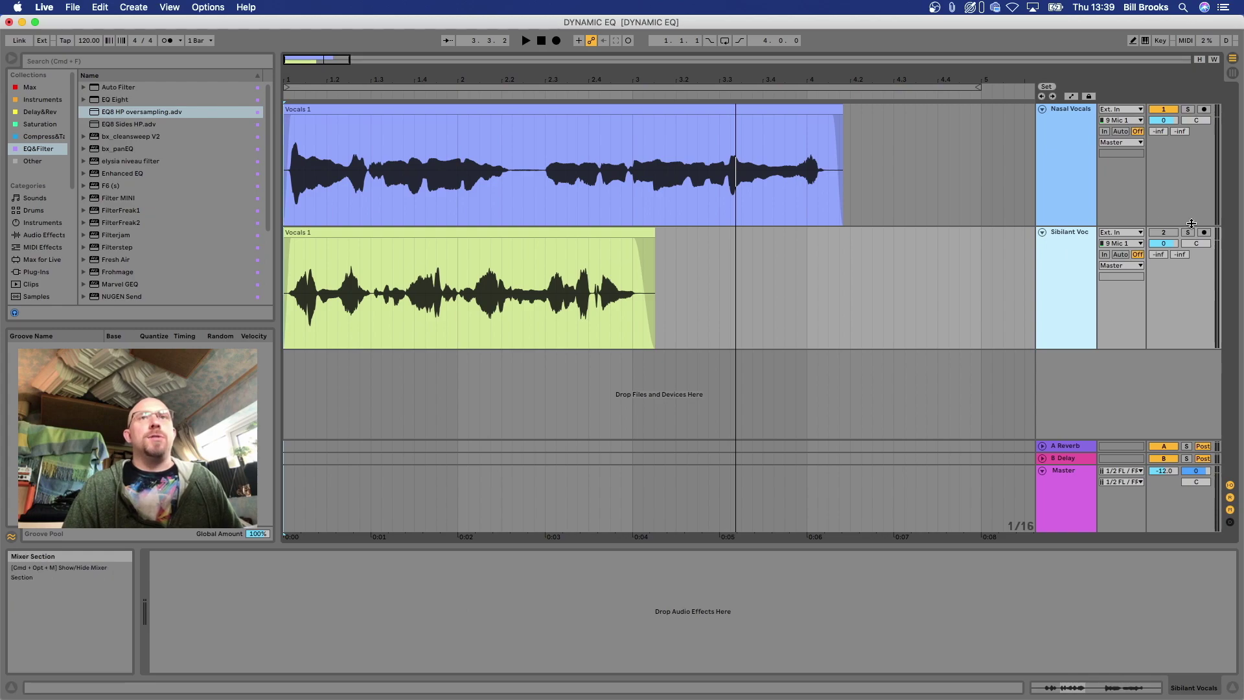
click(1188, 232)
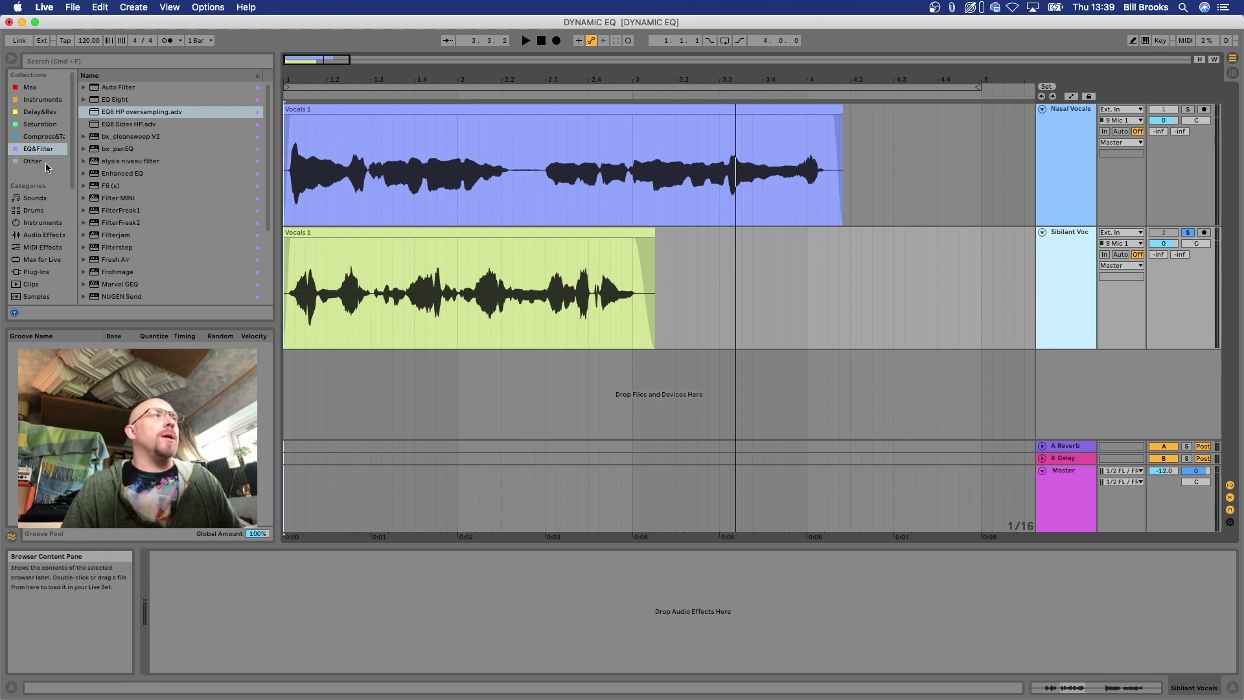
click(117, 117)
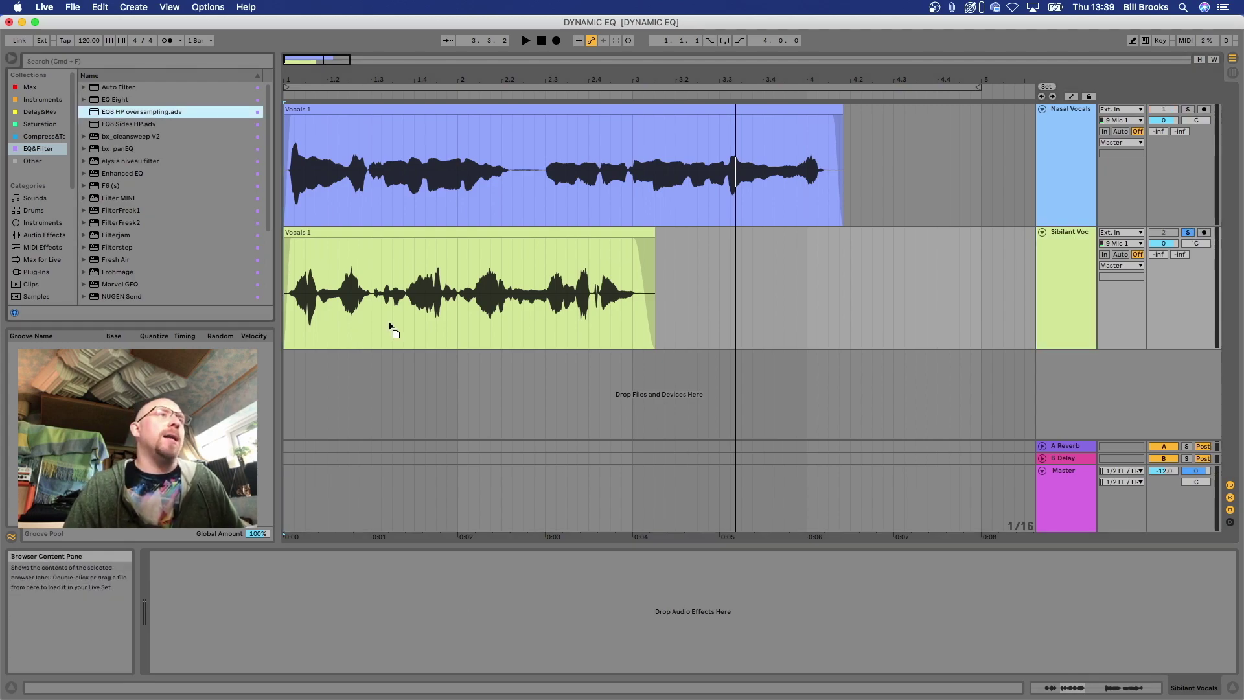
drag(391, 328, 392, 331)
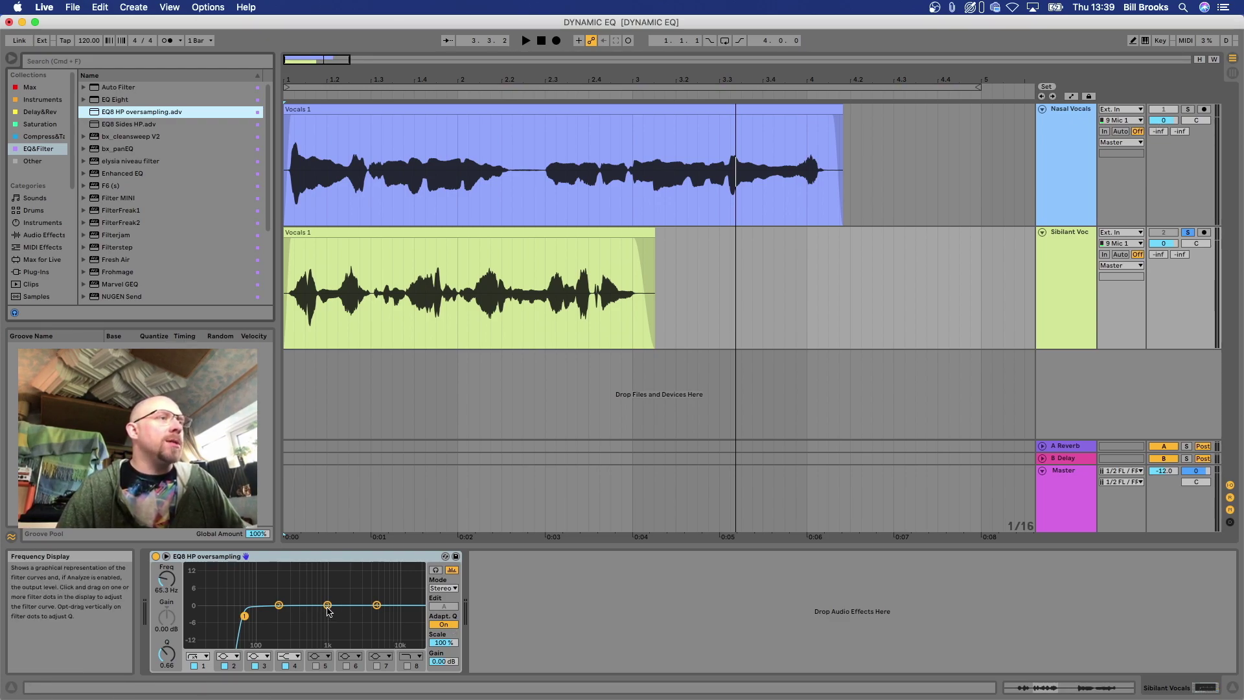
- Locate the sibilance with band 3 near 8.8 kHz, then cut about 6.9 dB at 9.18 kHz
key(space)
drag(327, 605, 396, 604)
key(space)
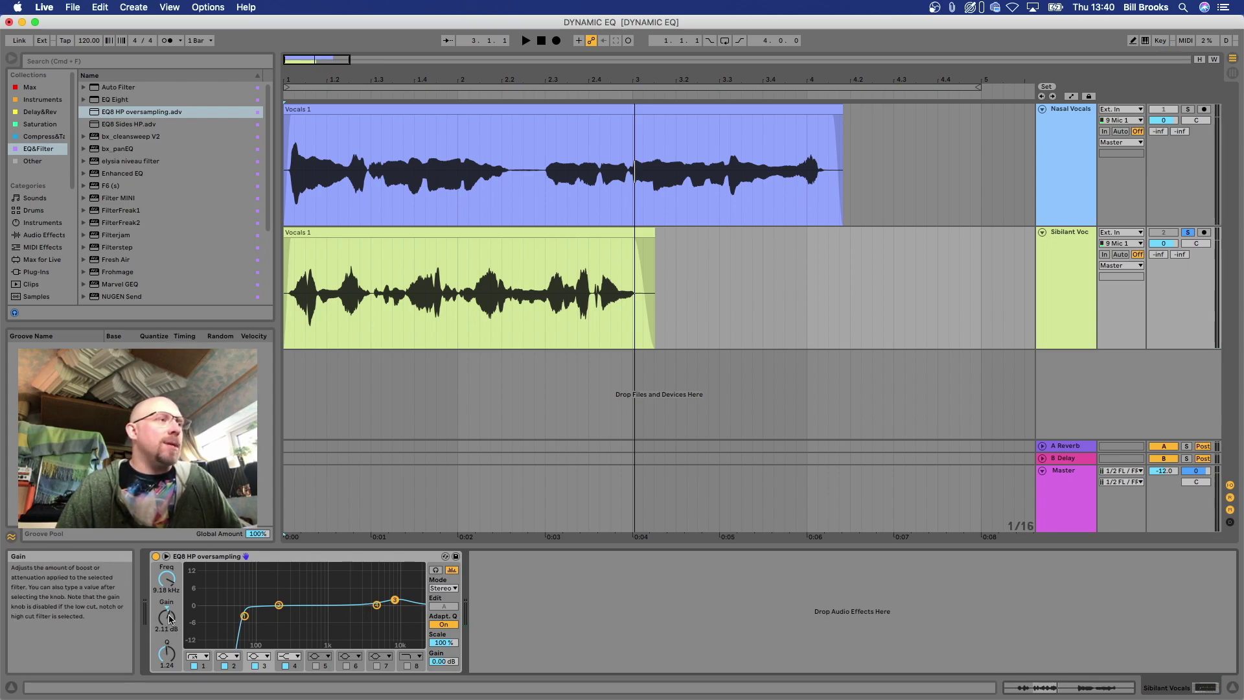
key(space)
drag(170, 620, 170, 616)
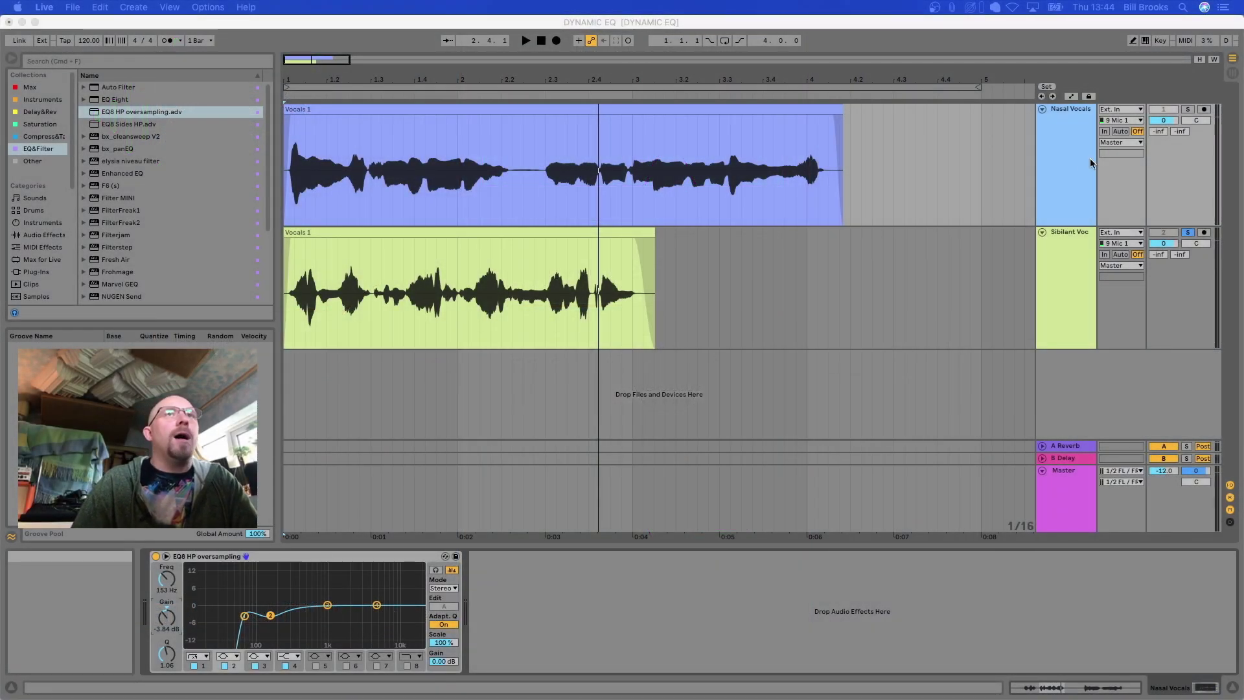
- Group the Nasal Vocals EQ8 into an Audio Effect Rack
click(1064, 125)
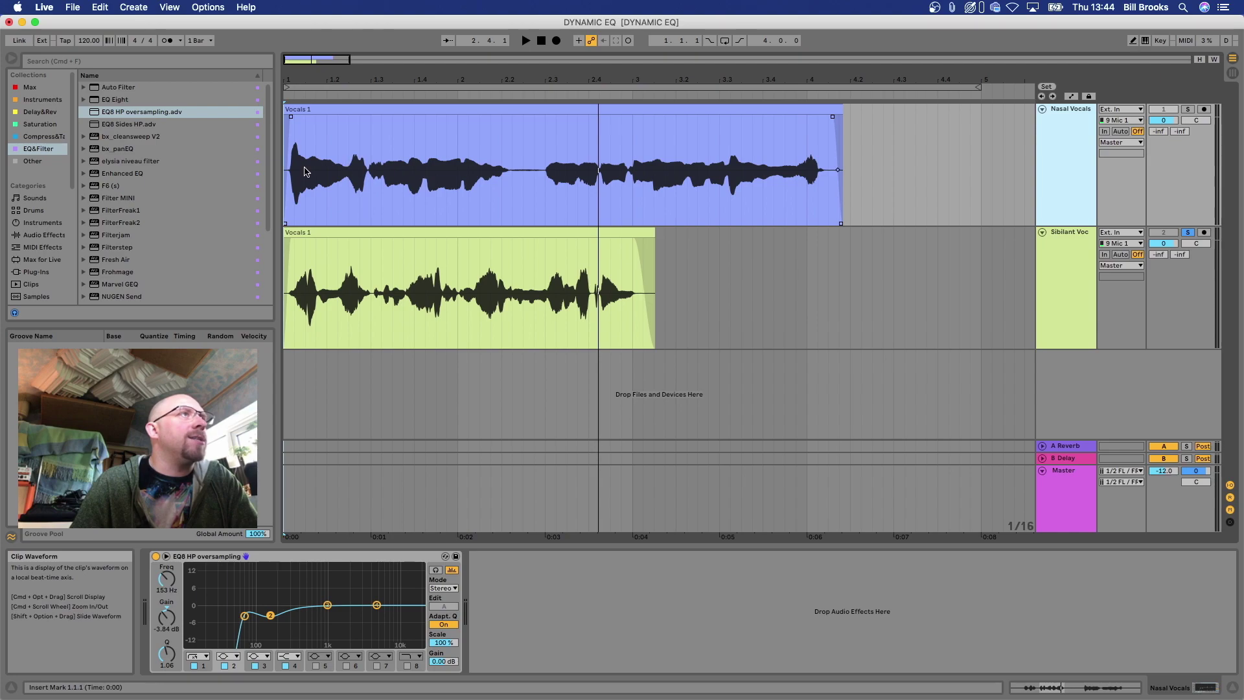
click(302, 561)
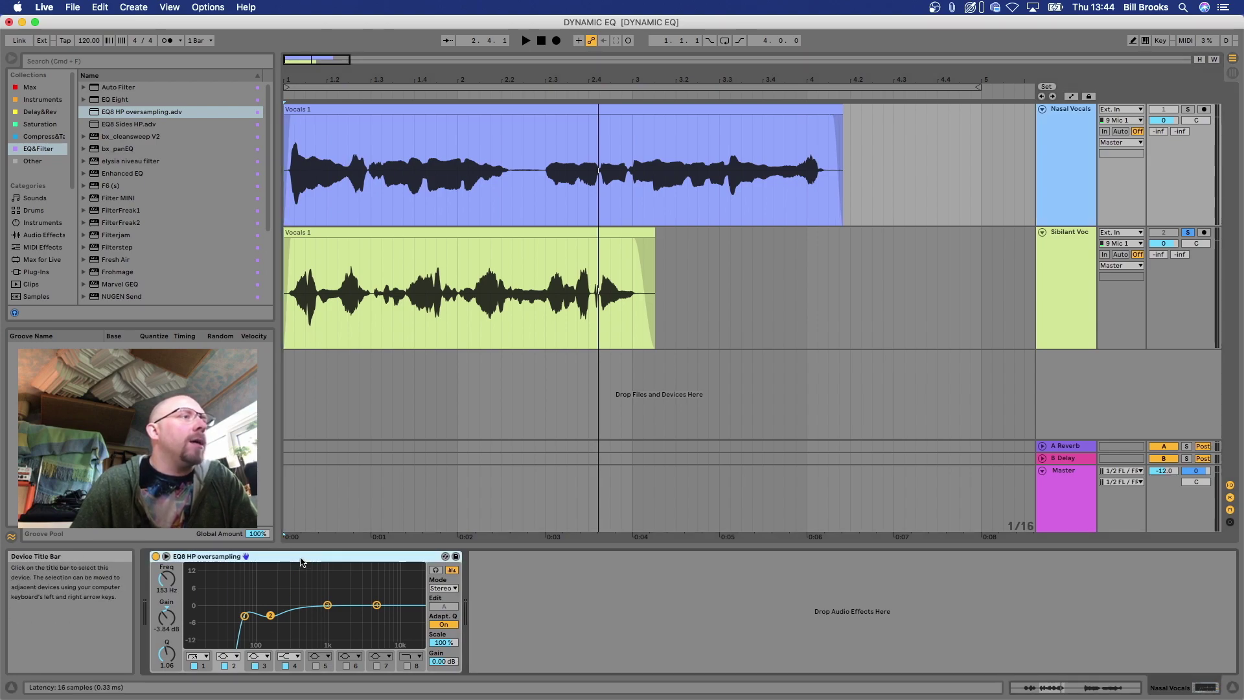
right_click(302, 561)
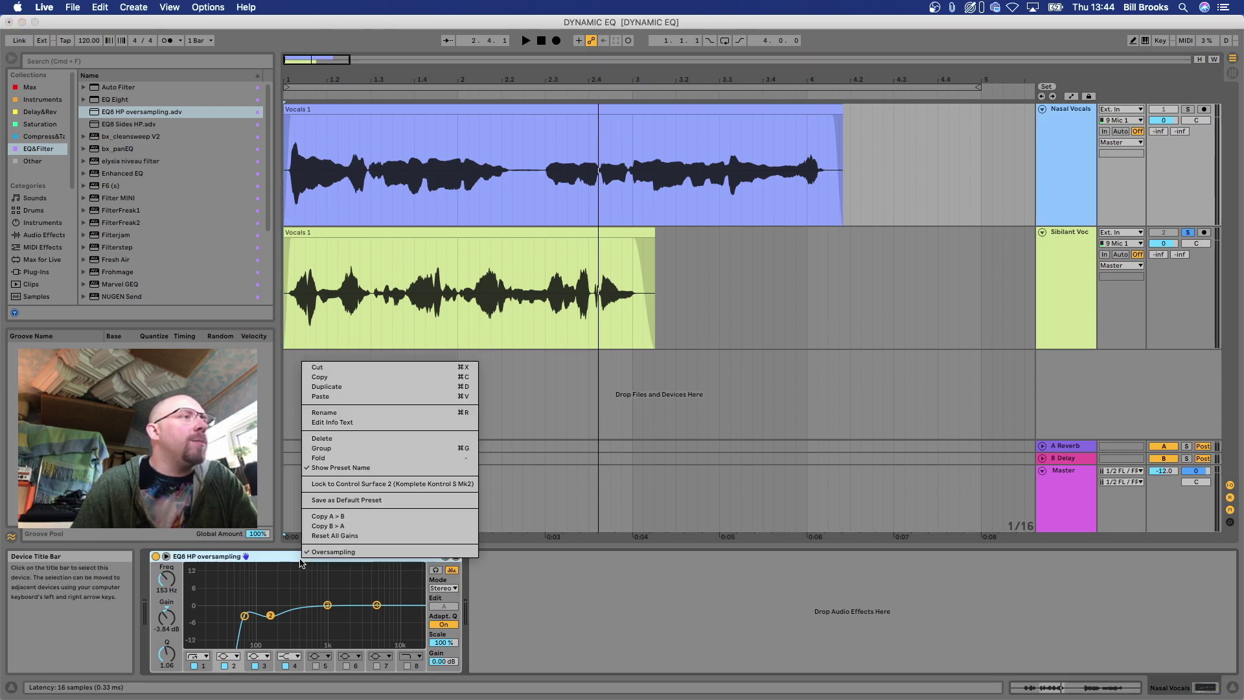
click(341, 448)
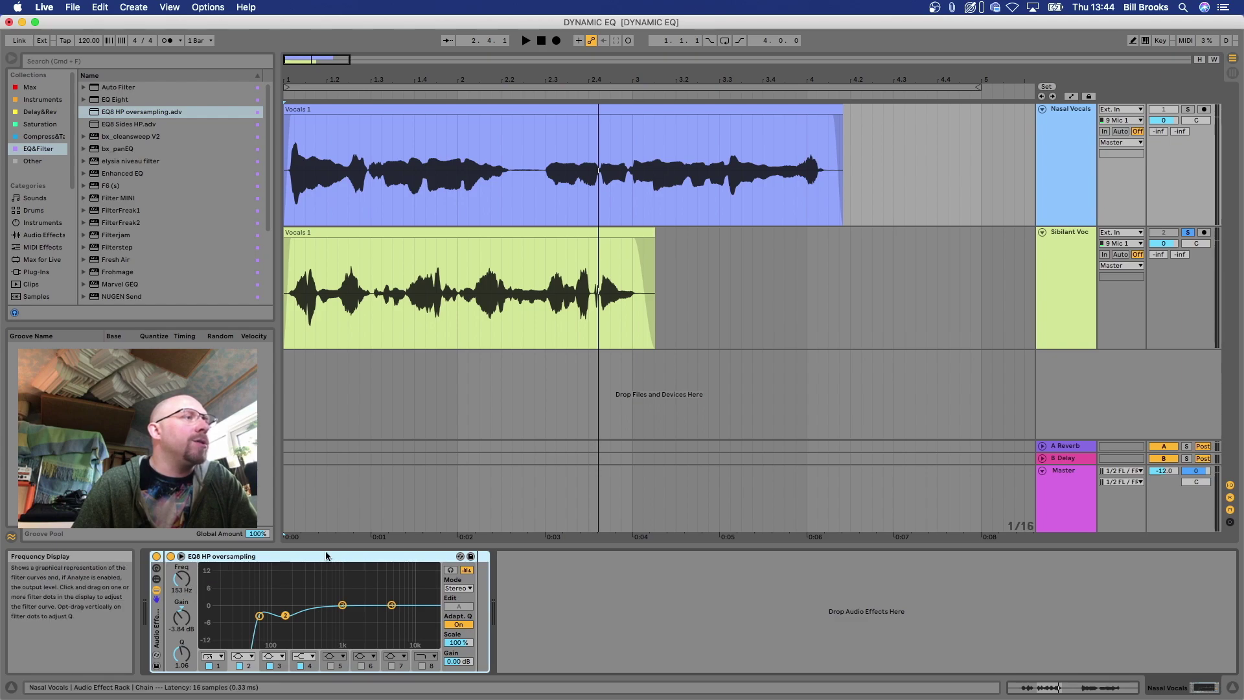
- Show the rack's chain list and rename its chain to EQ
click(156, 579)
click(179, 602)
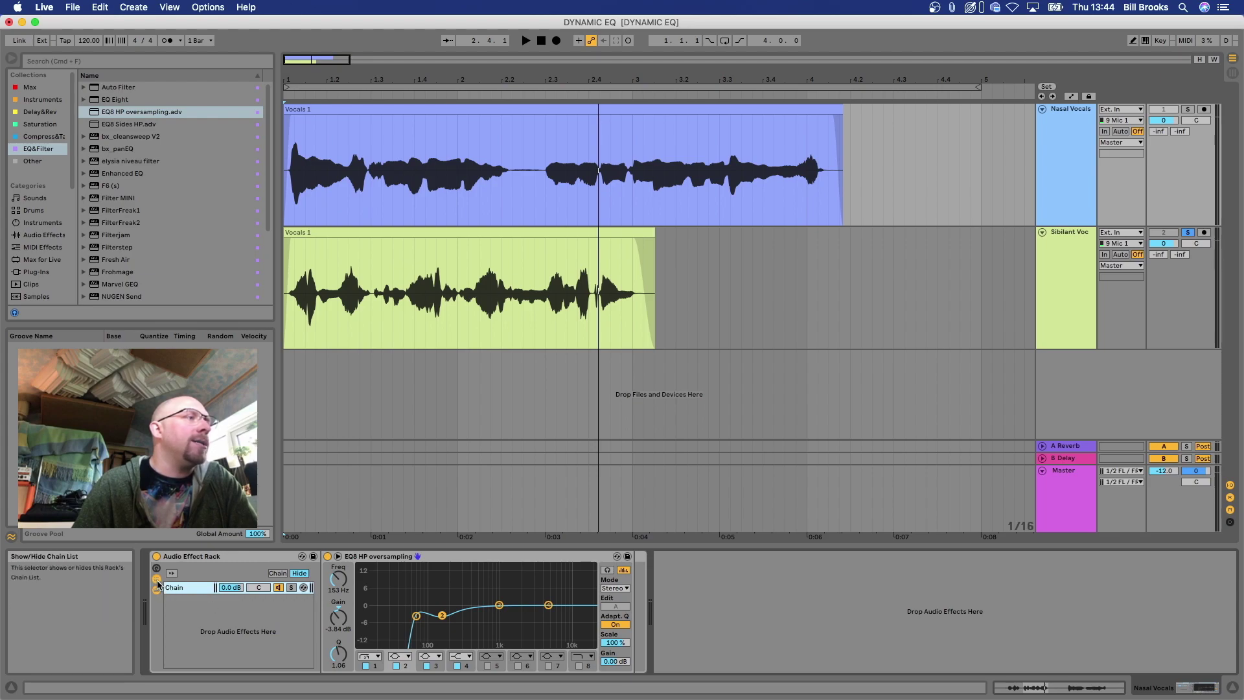
click(156, 582)
click(156, 582)
key(super+r)
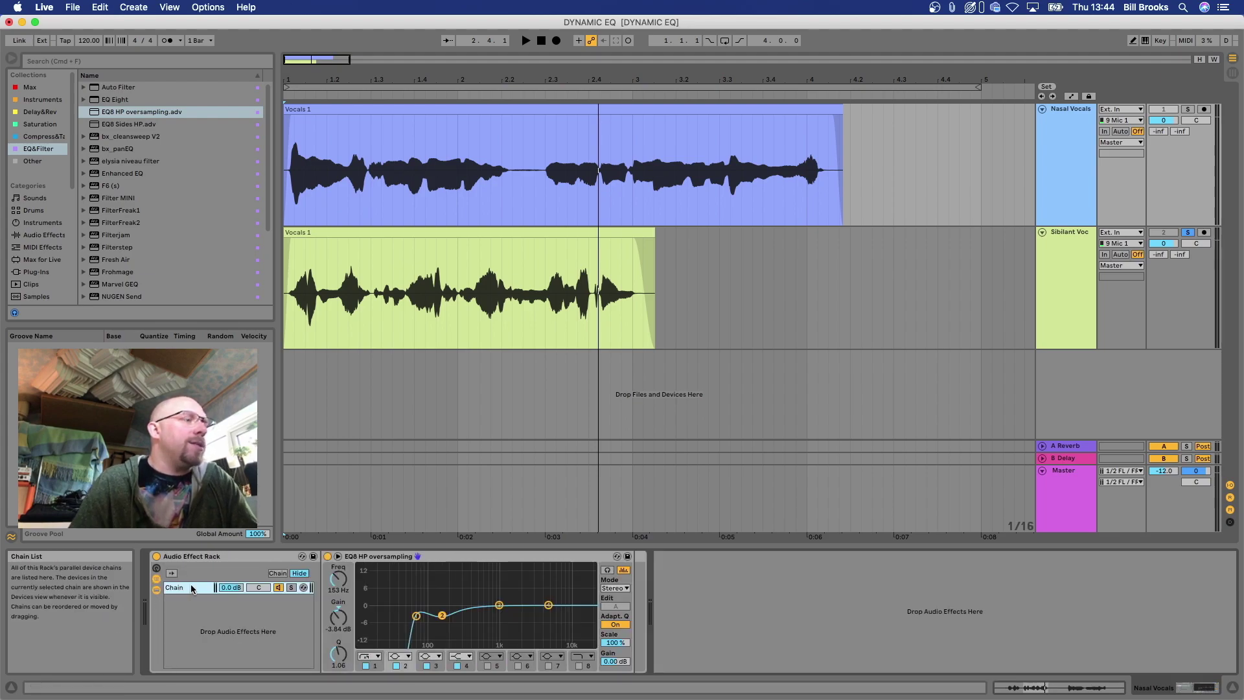
text(EQ)
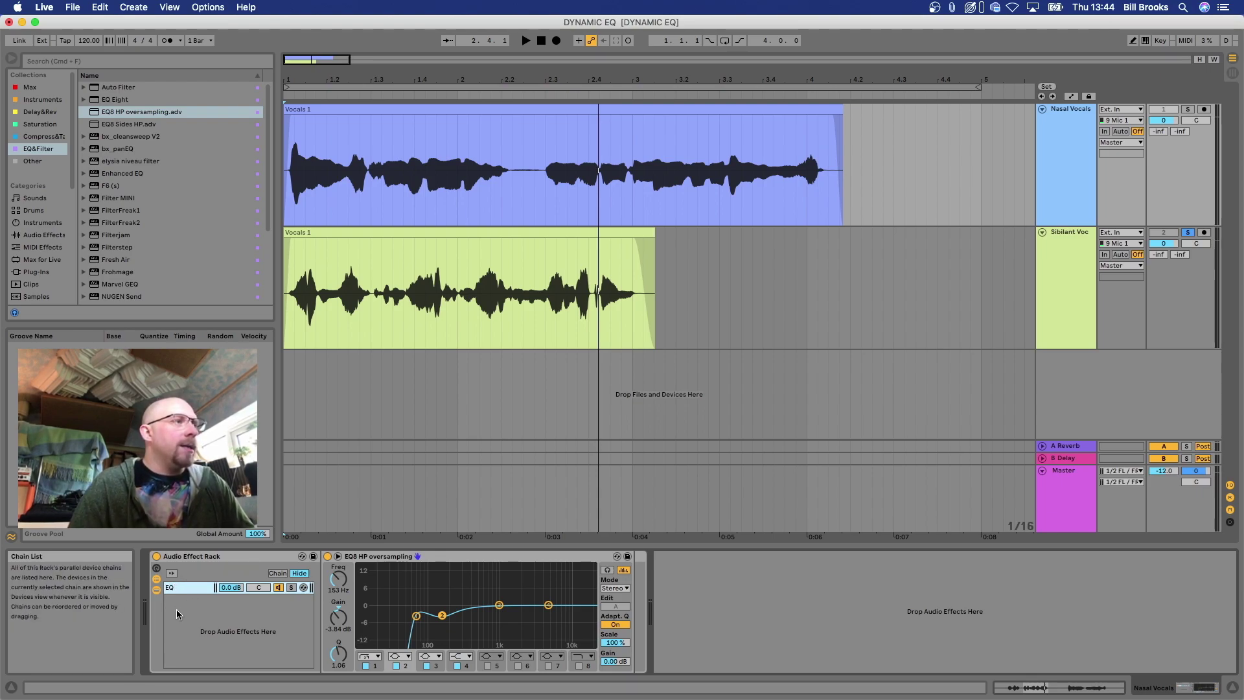
- Add a second chain to the rack and name it Key
right_click(175, 606)
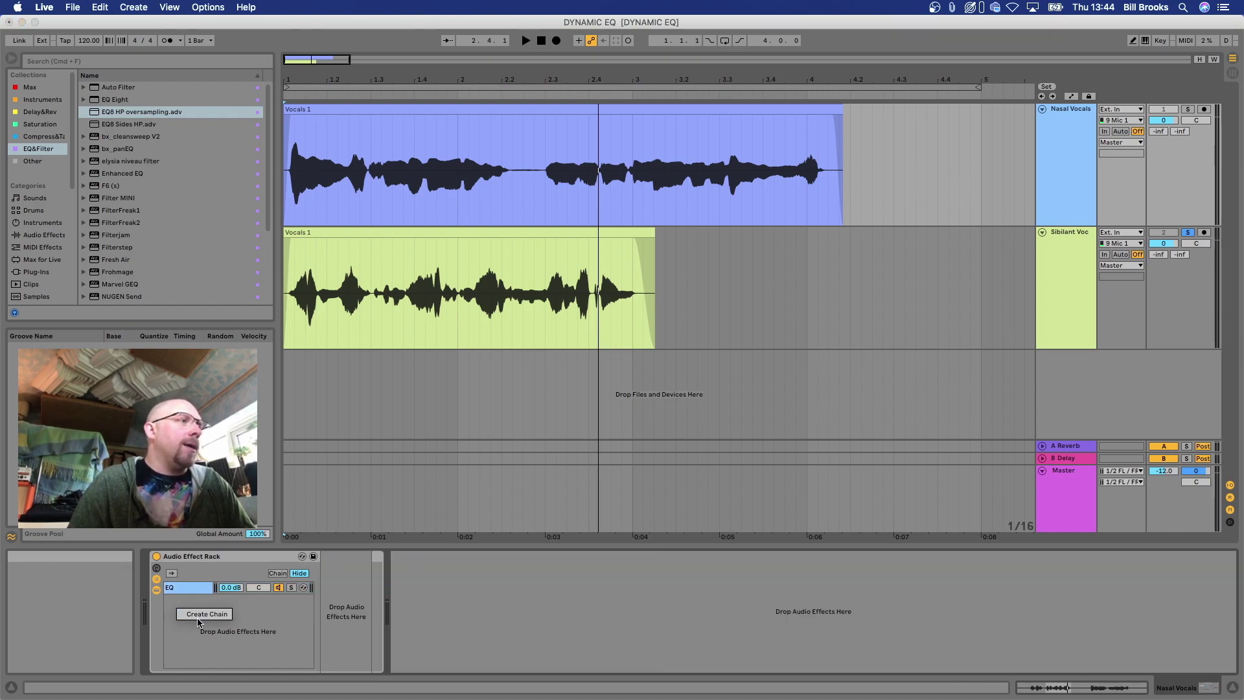
click(200, 619)
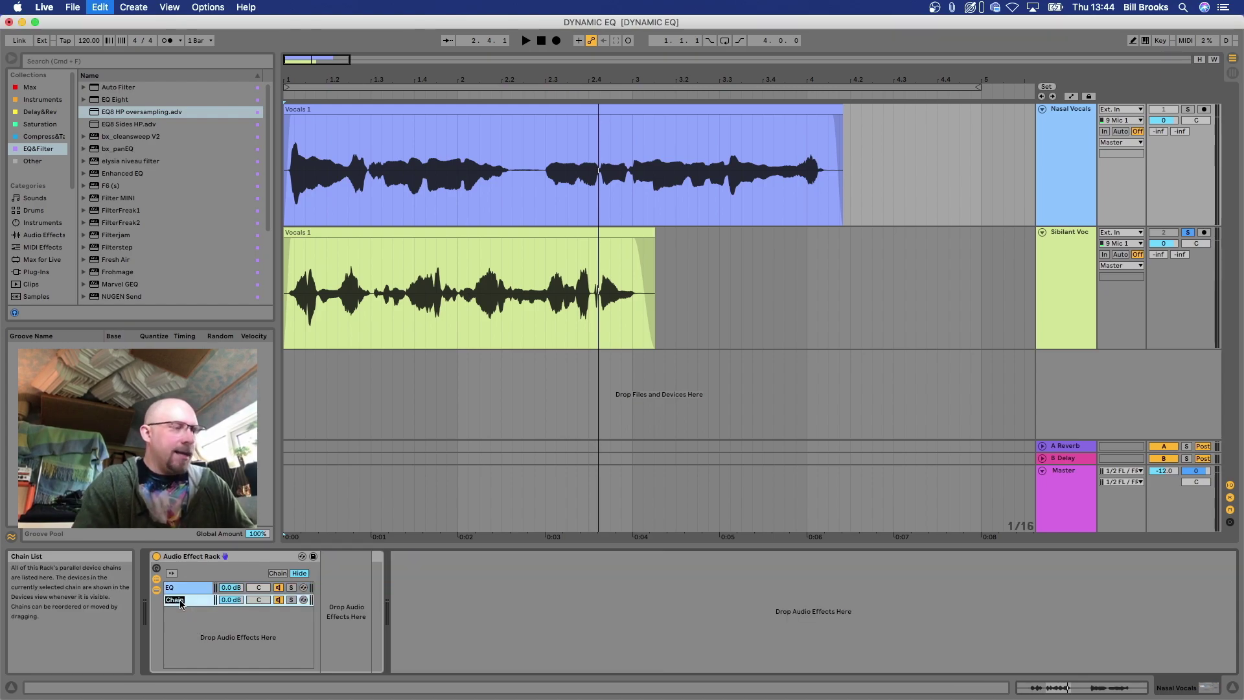
text(Key)
key(Return)
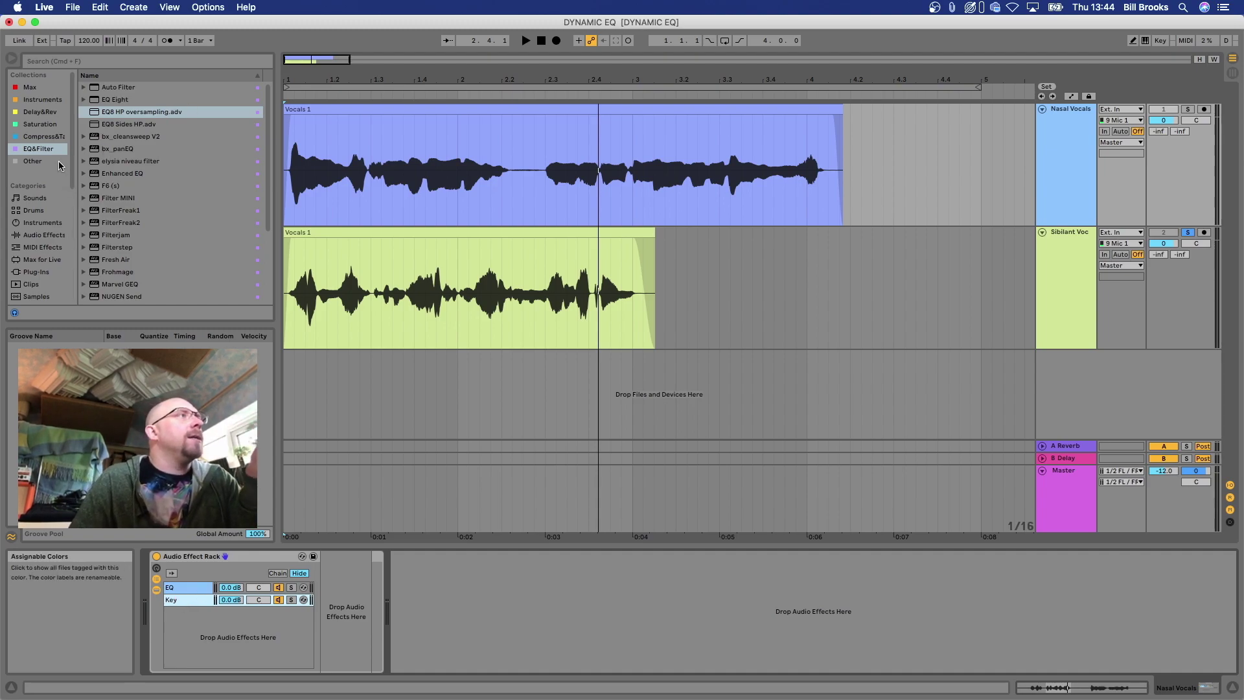
- Put an Auto Filter on the Key chain, set to bandpass at about 301 Hz, 27% resonance
drag(105, 91, 366, 644)
click(398, 643)
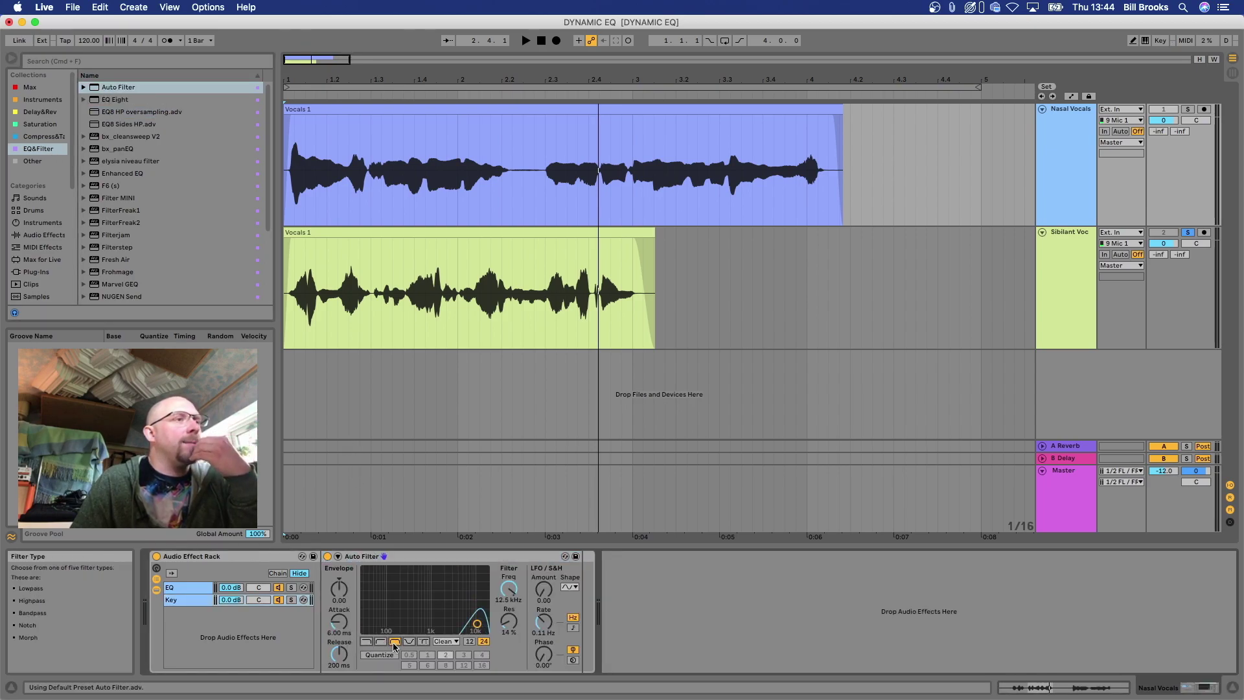
drag(477, 624, 409, 617)
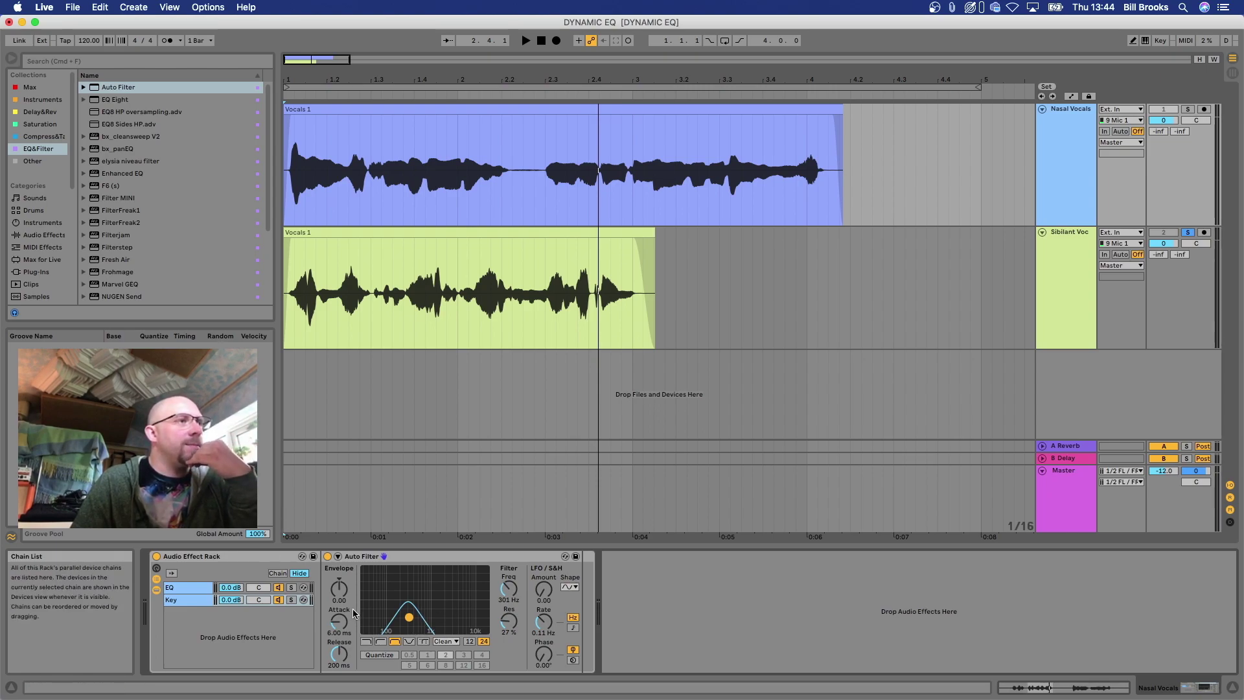
- Insert an Envelope Follower from the Max collection after the Auto Filter
click(40, 88)
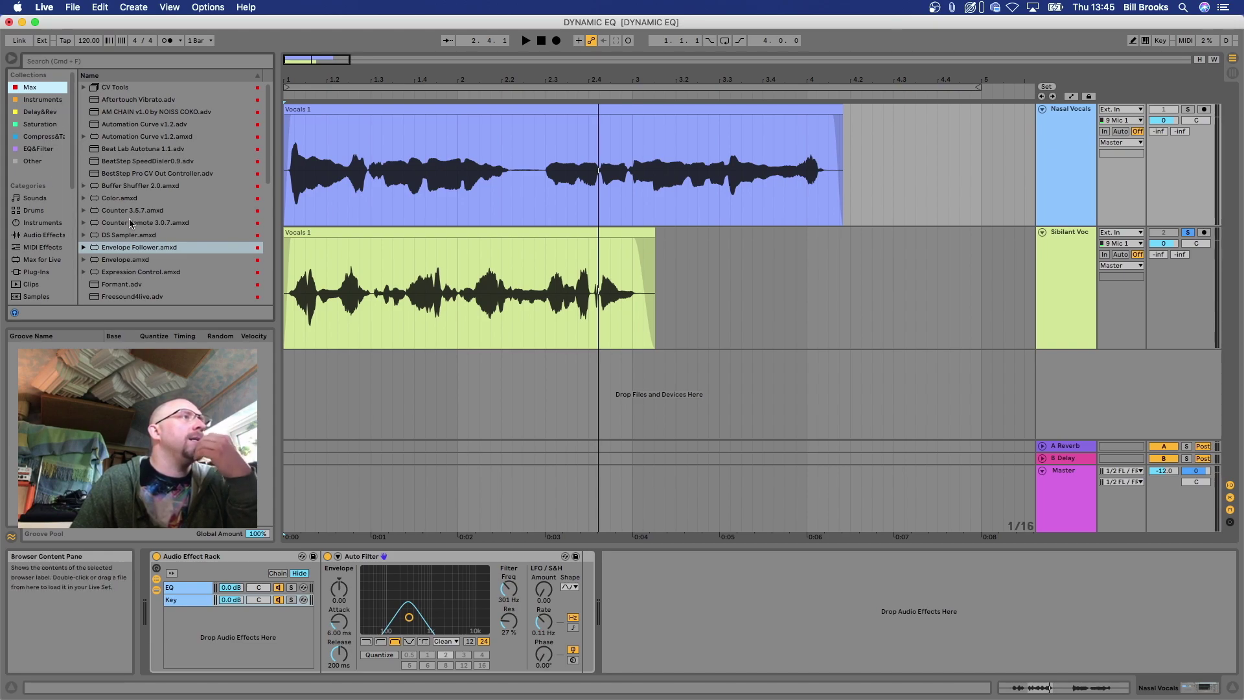
click(127, 250)
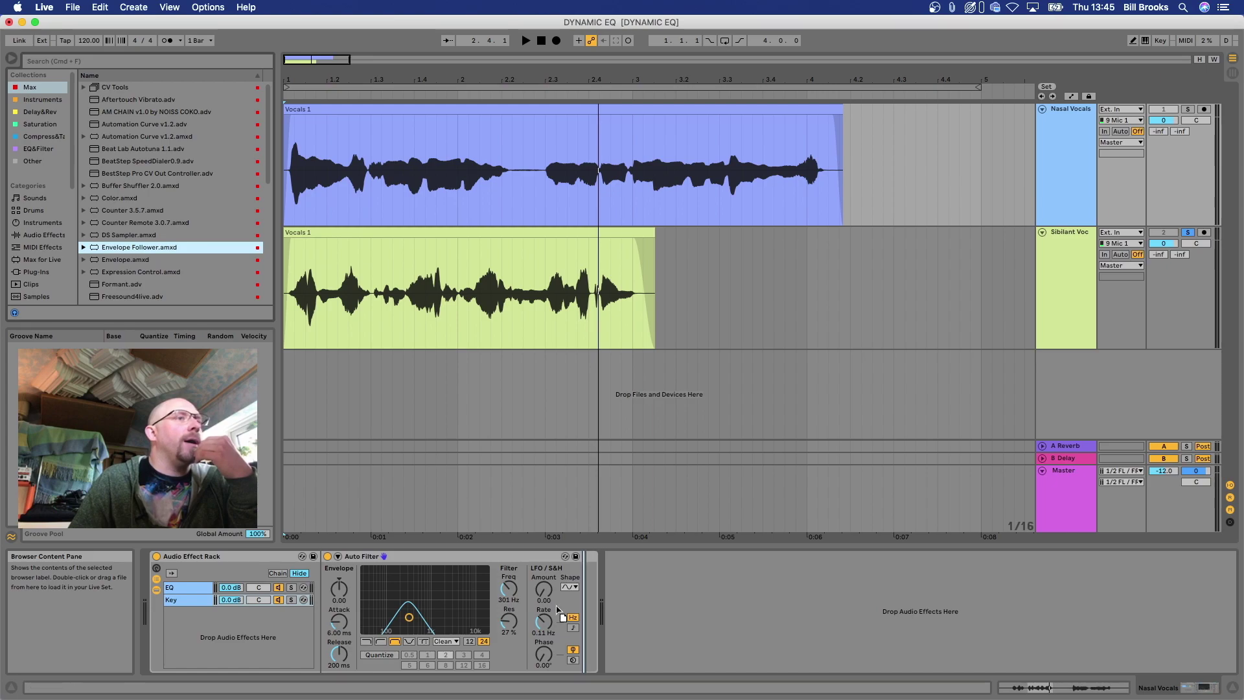
drag(579, 638, 579, 637)
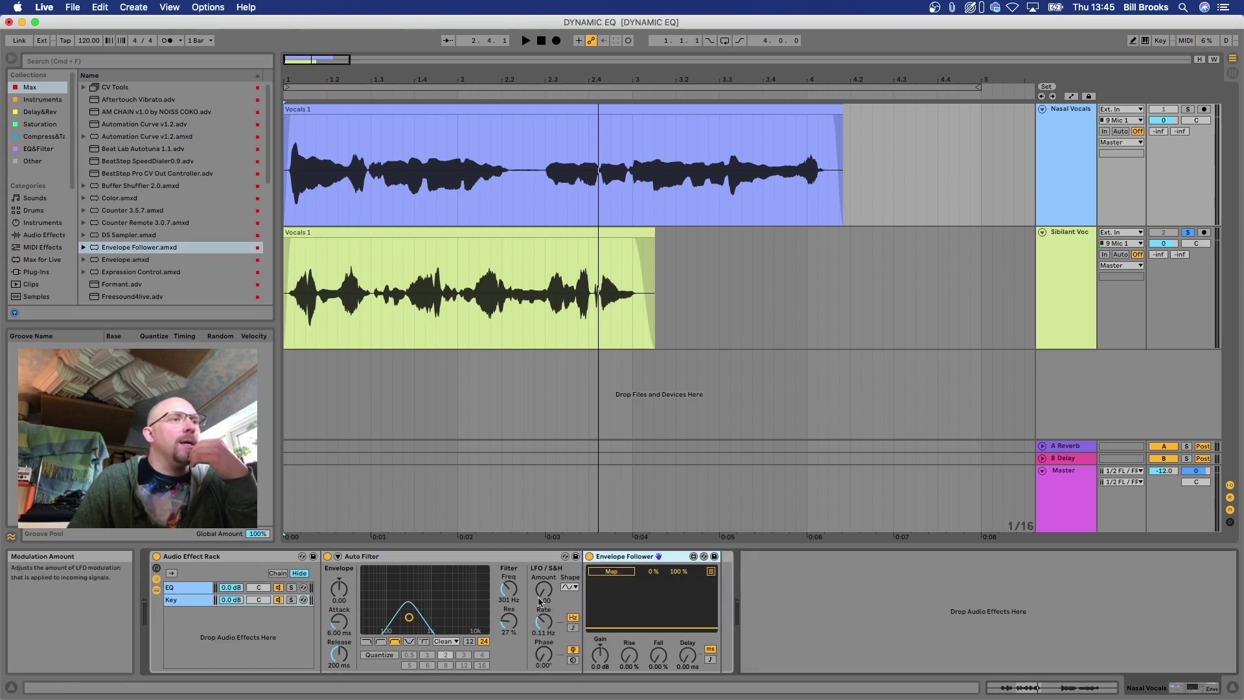
- Audition the Envelope Follower on playback, then start mapping its output
click(209, 600)
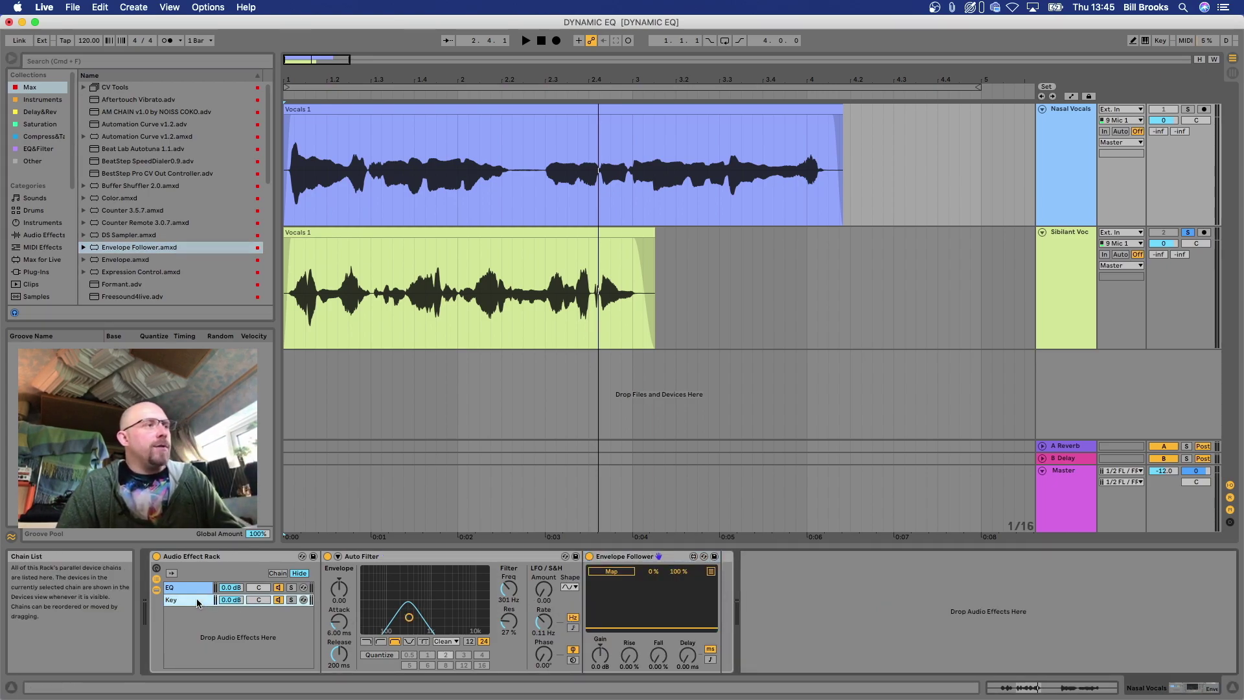
click(238, 603)
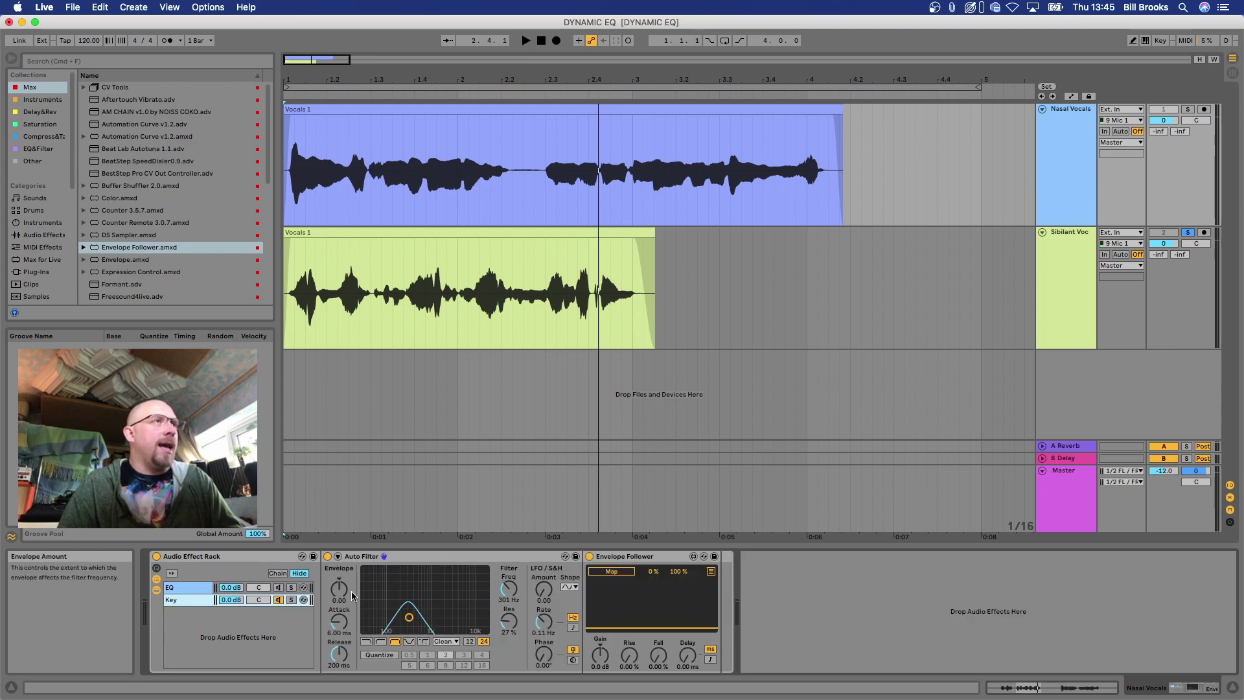
key(space)
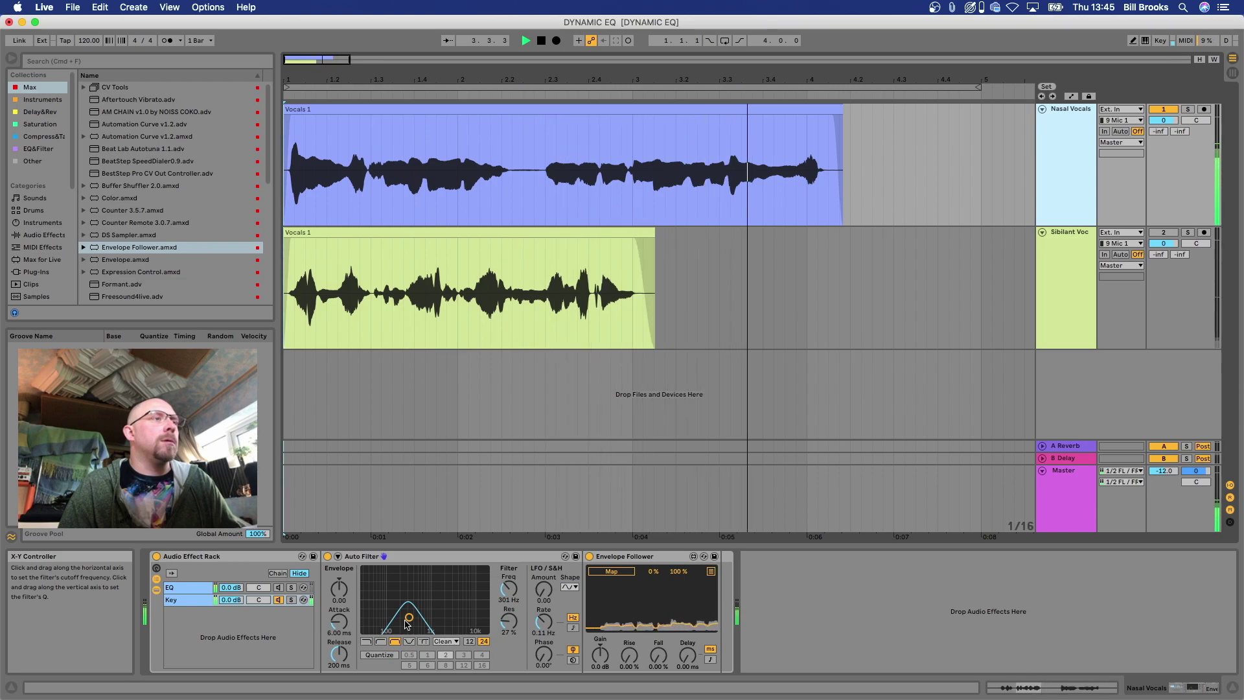
key(space)
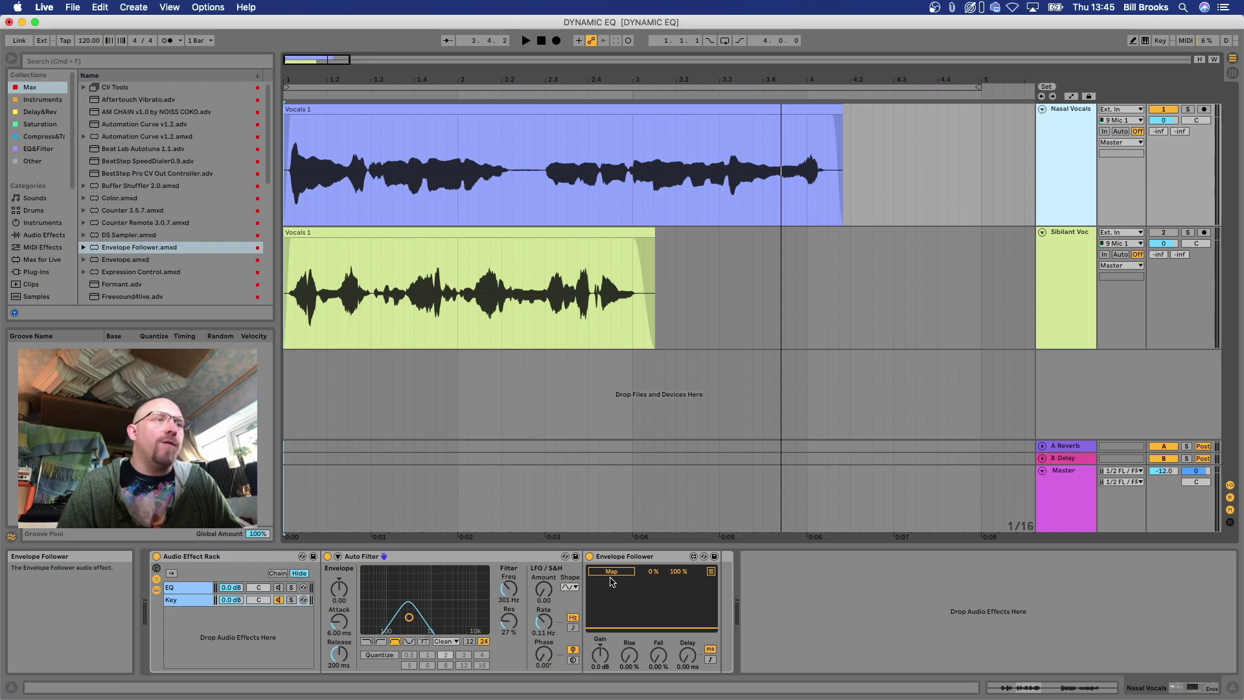
click(610, 572)
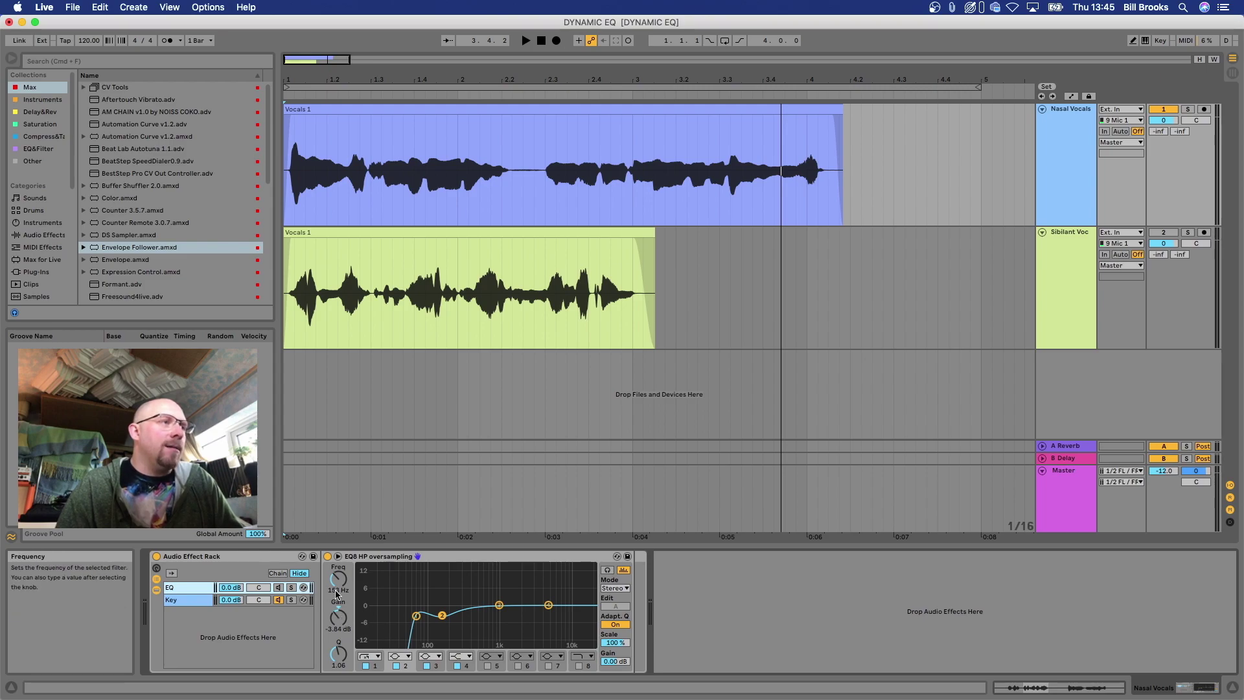
- Set the follower-driven EQ band 2 dip to -15 dB, audition it, and show the macros
drag(338, 624, 338, 655)
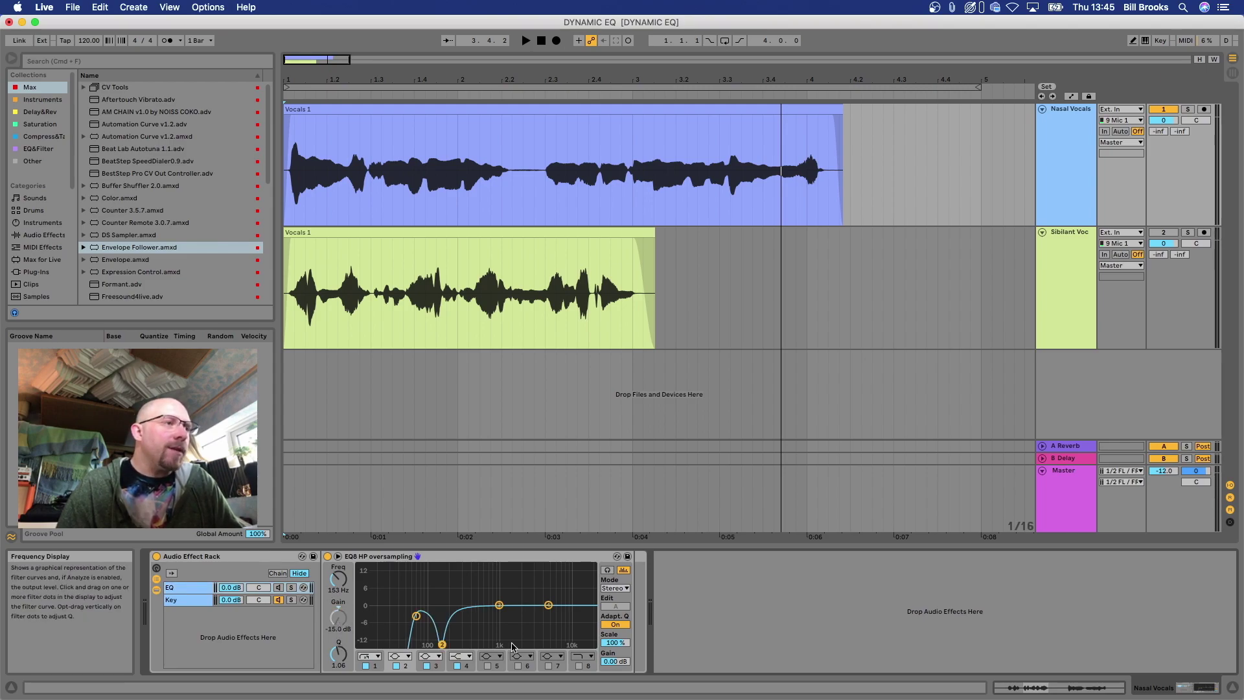
key(space)
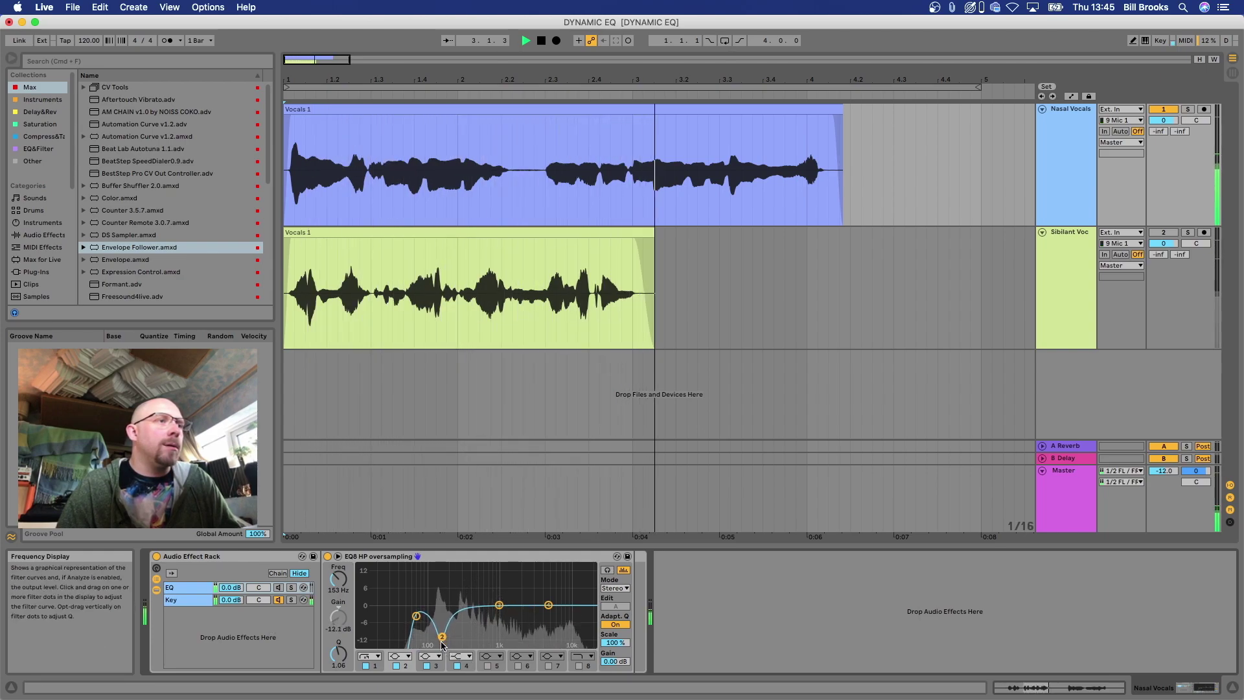
key(space)
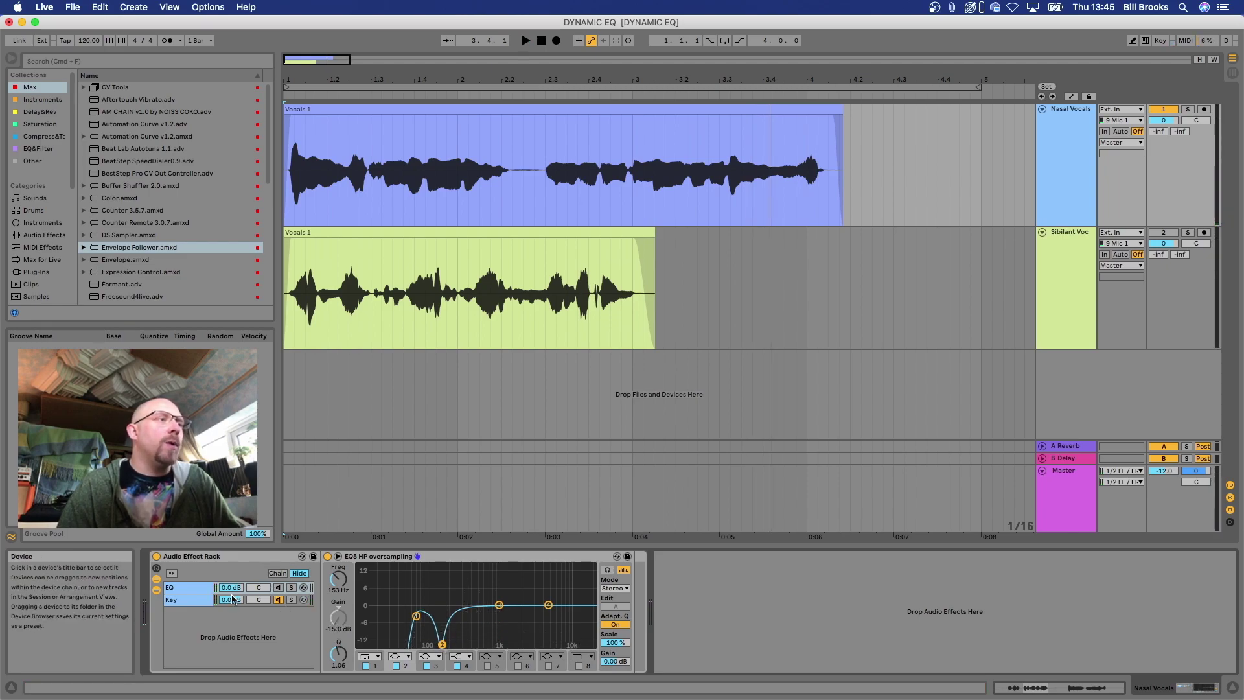
key(Down)
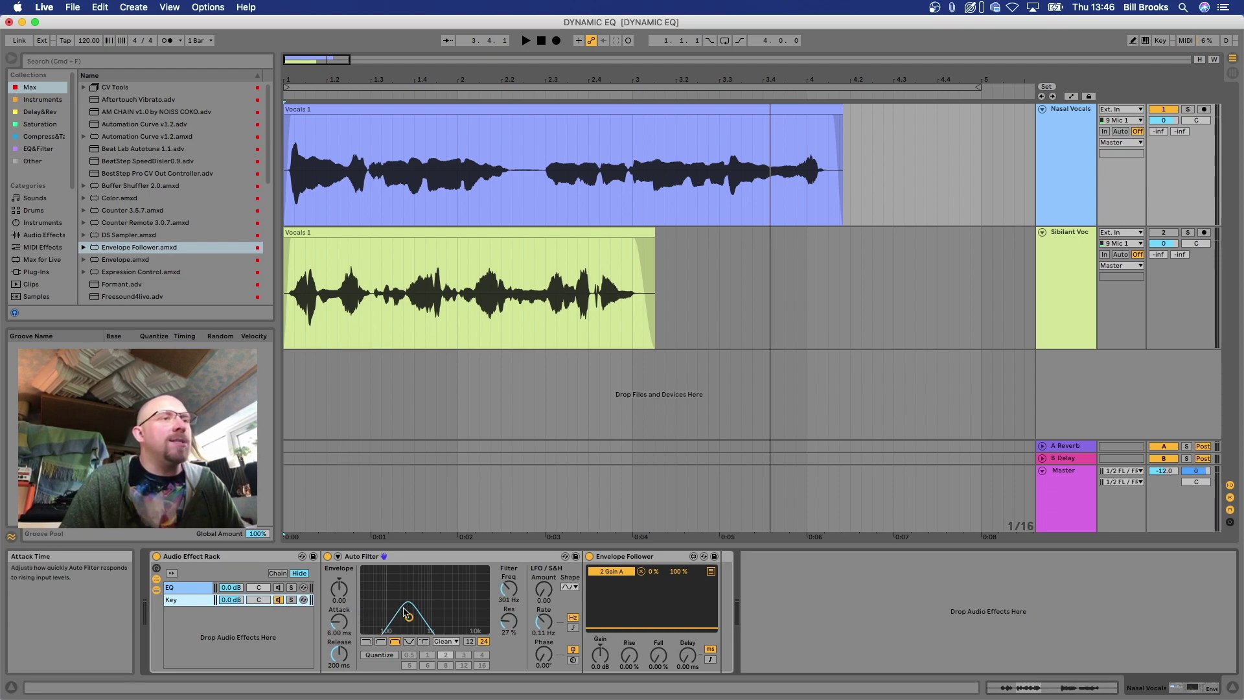
click(157, 570)
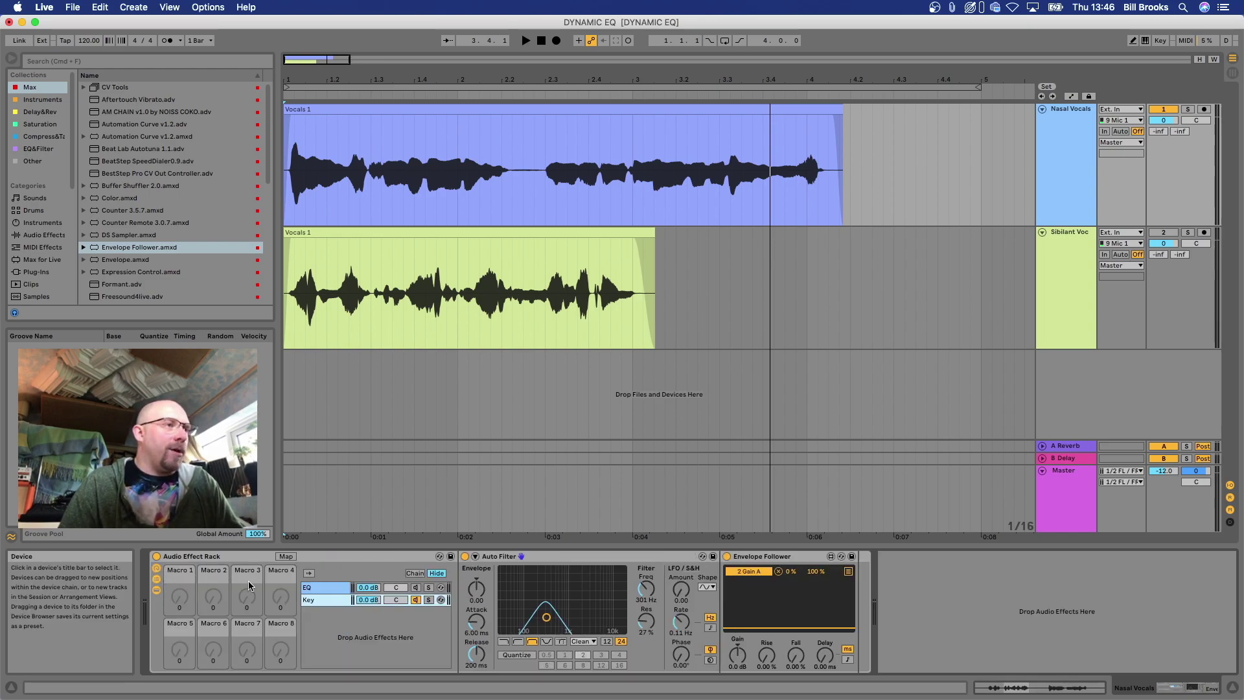
- In rack Map mode, assign Macro 1 to Auto Filter Frequency and EQ band 2 Frequency
click(332, 595)
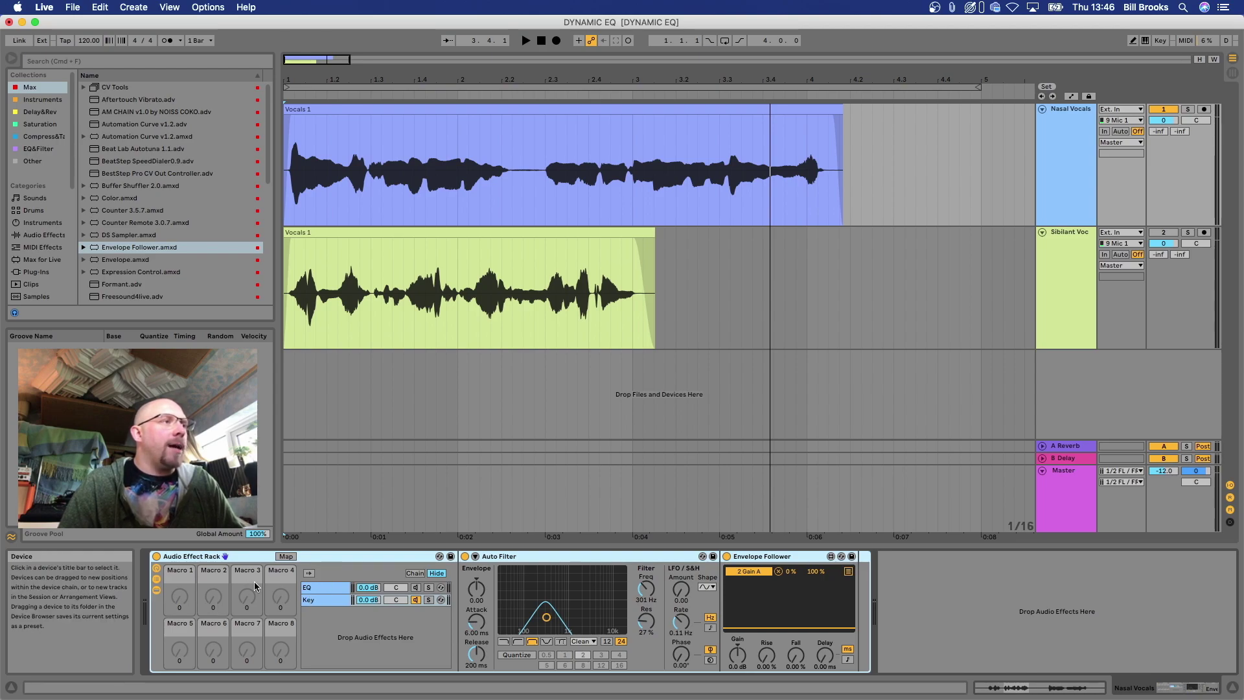
click(286, 557)
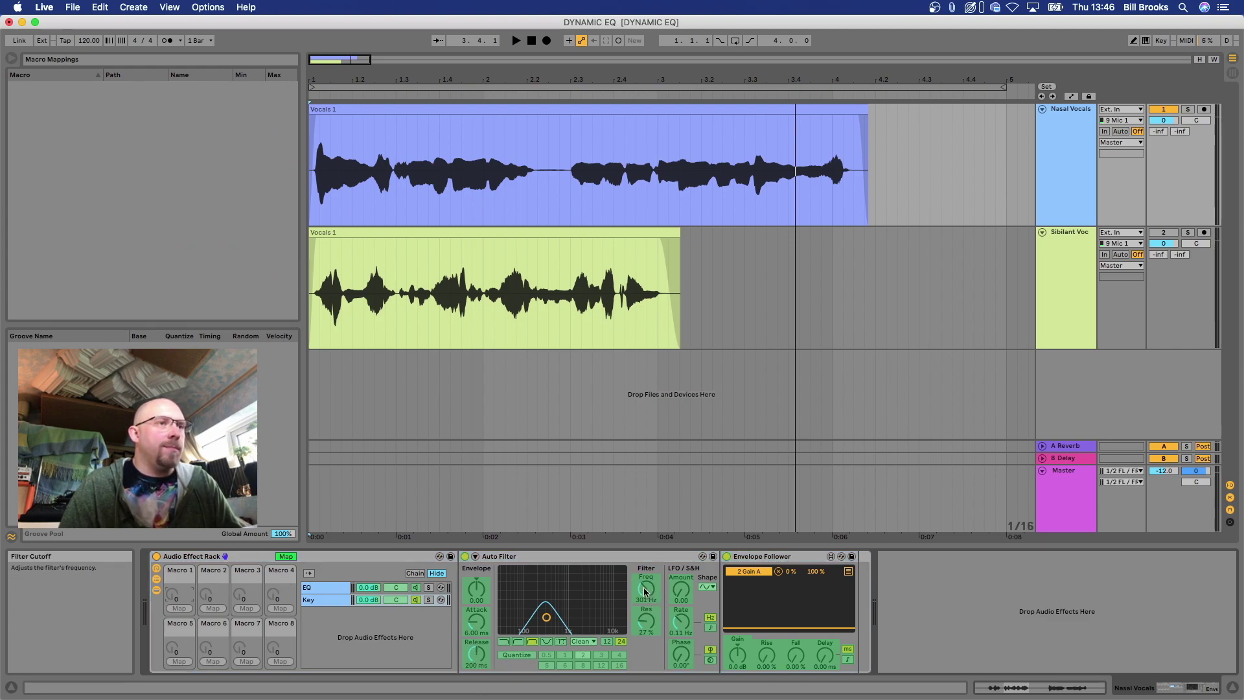
click(179, 607)
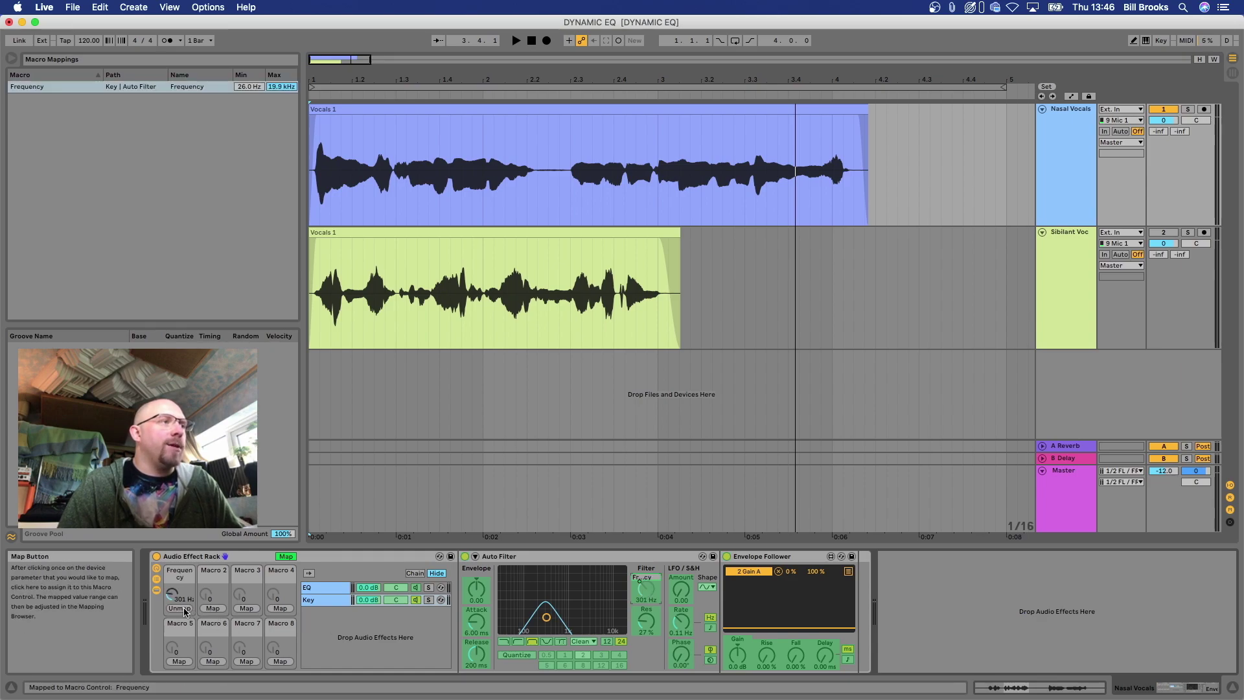
click(312, 587)
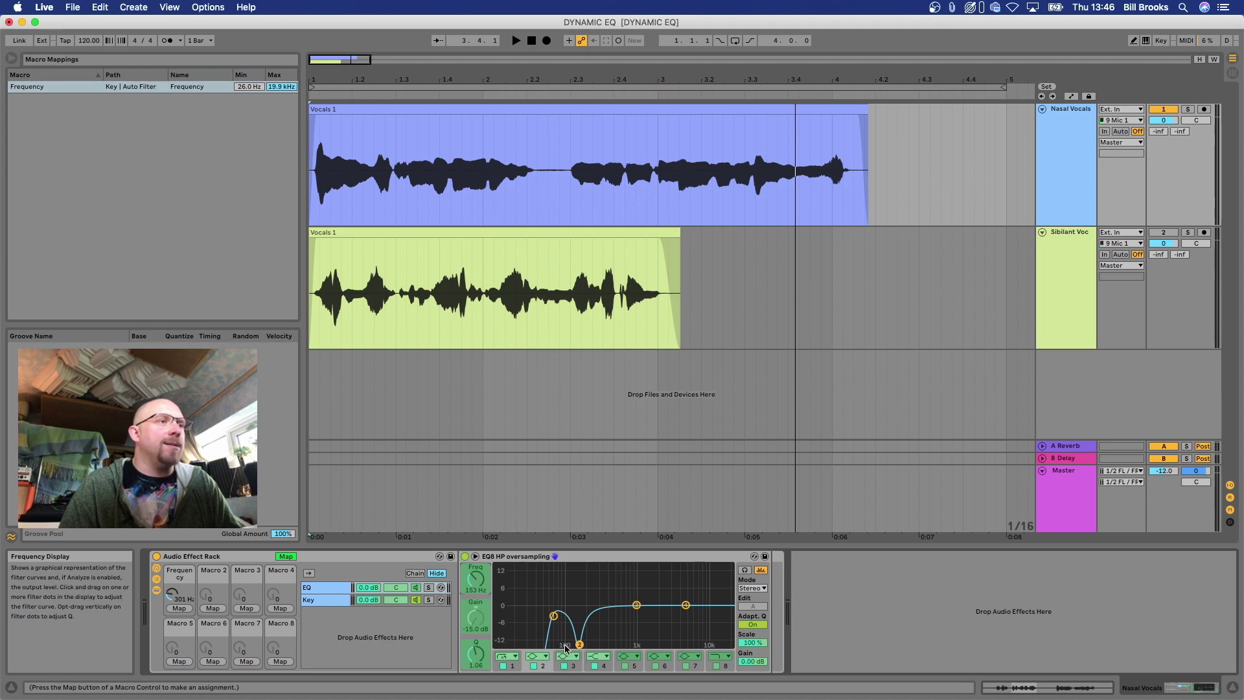
click(184, 610)
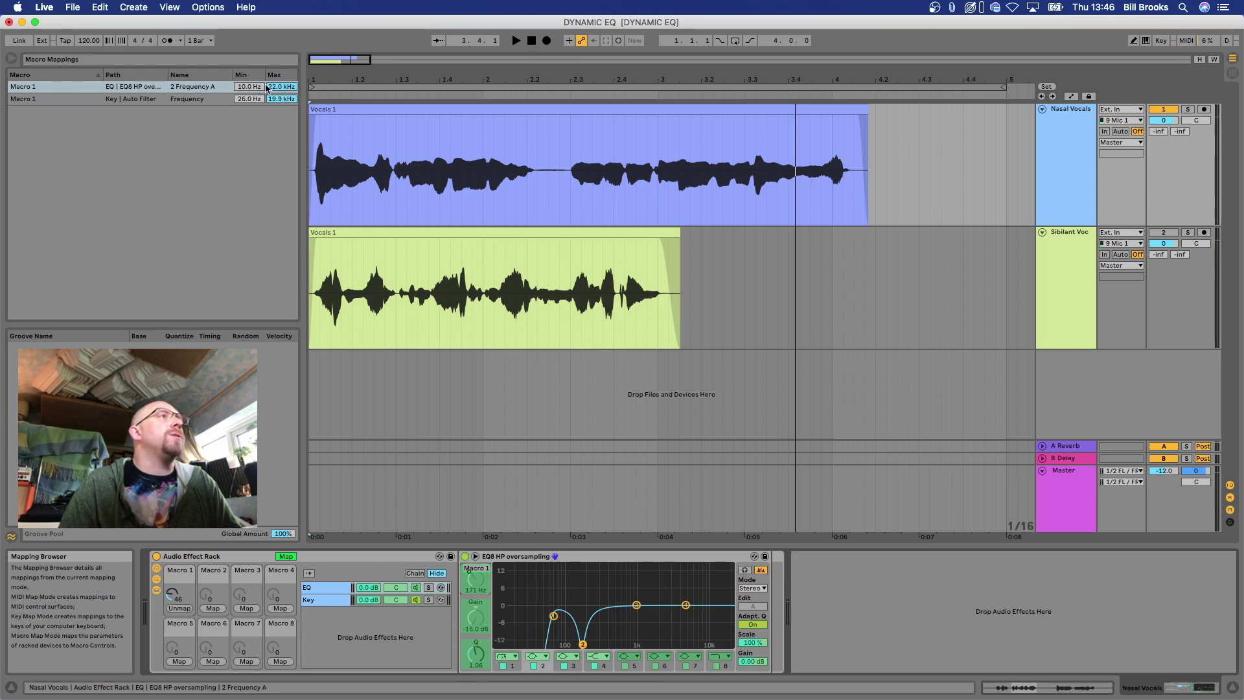
- Give both Macro 1 mappings a 30 Hz minimum and 1 kHz maximum, then exit Map mode
drag(247, 93, 249, 96)
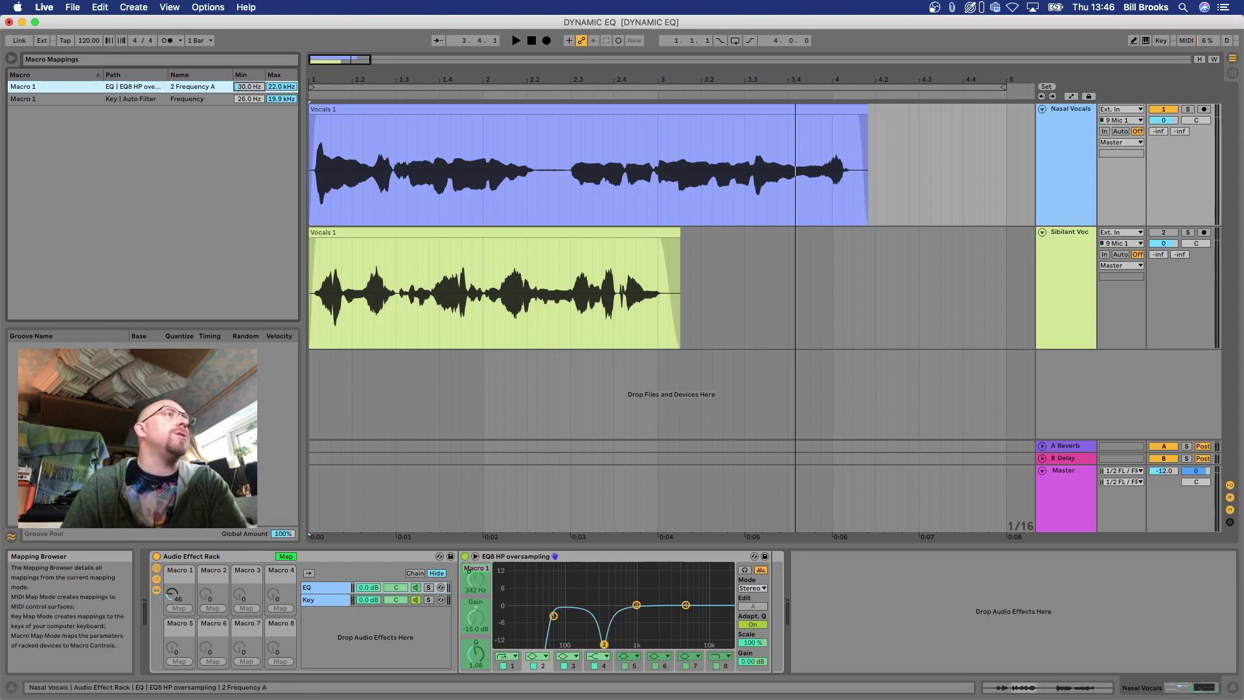
text(3)
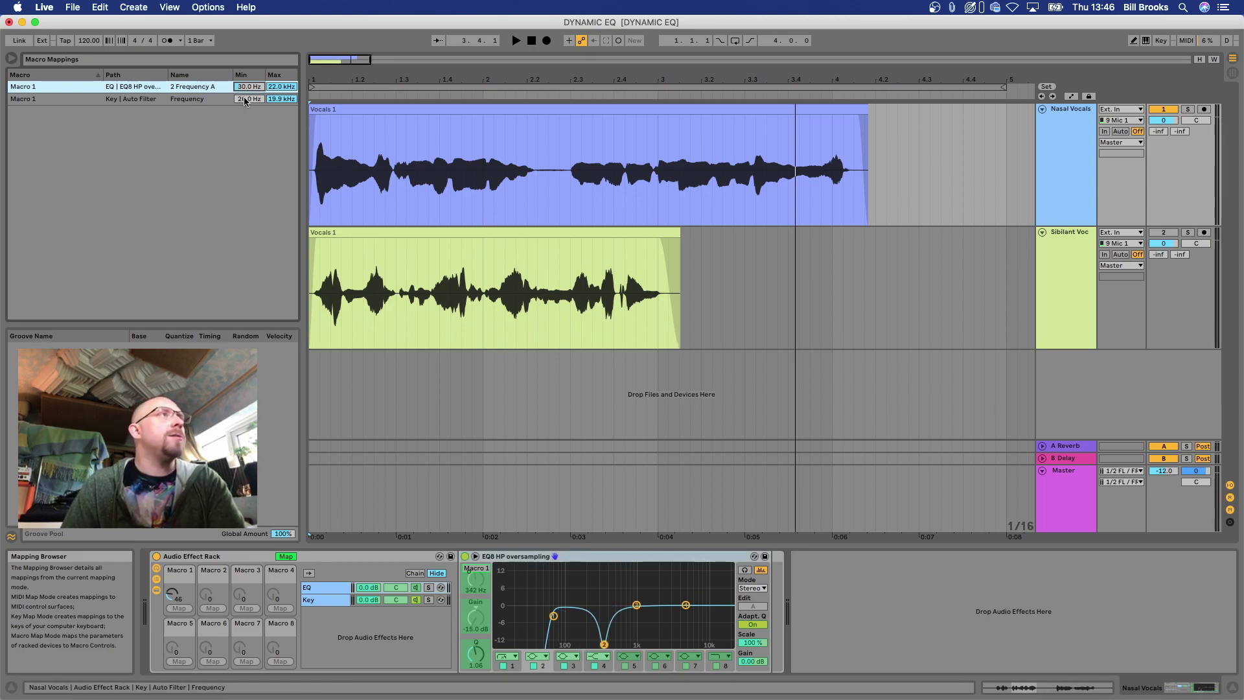
click(247, 99)
text(30)
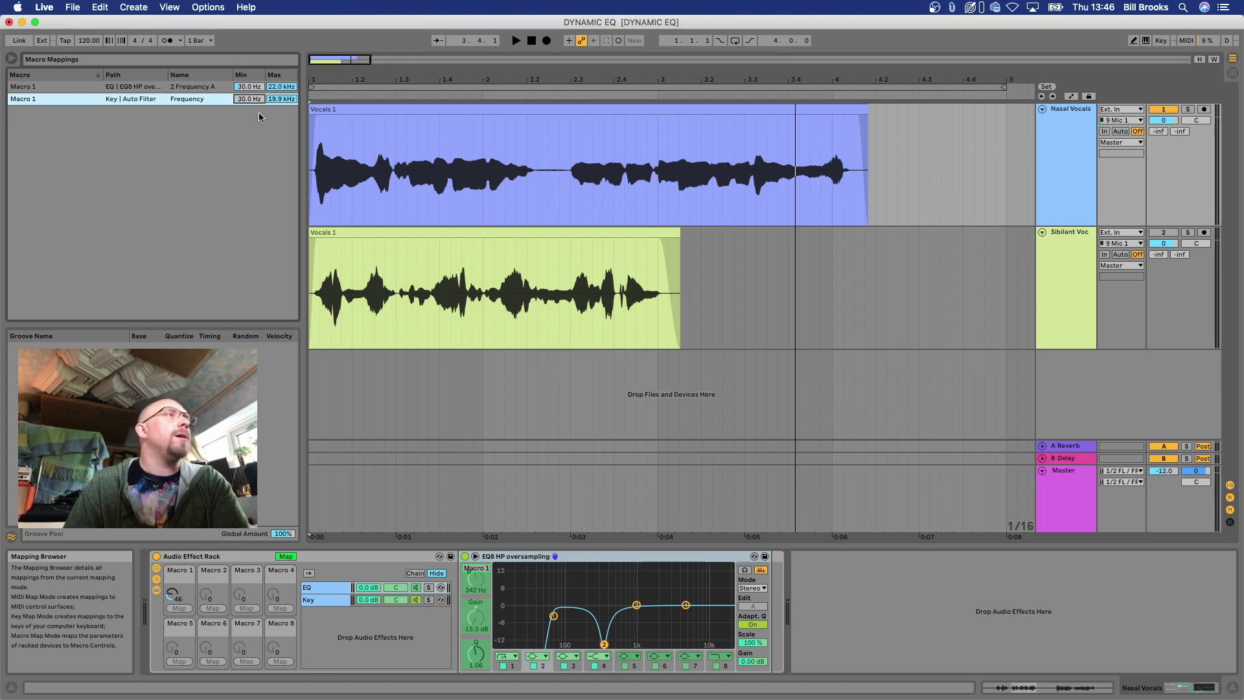
click(281, 86)
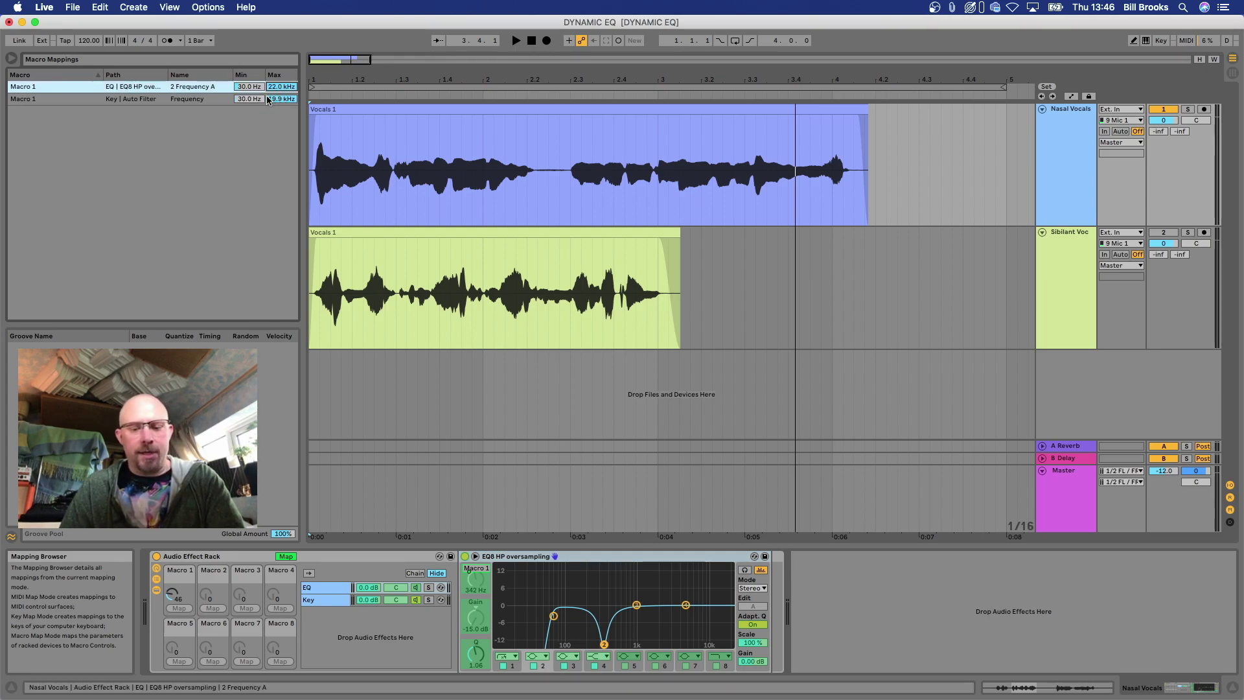
click(283, 98)
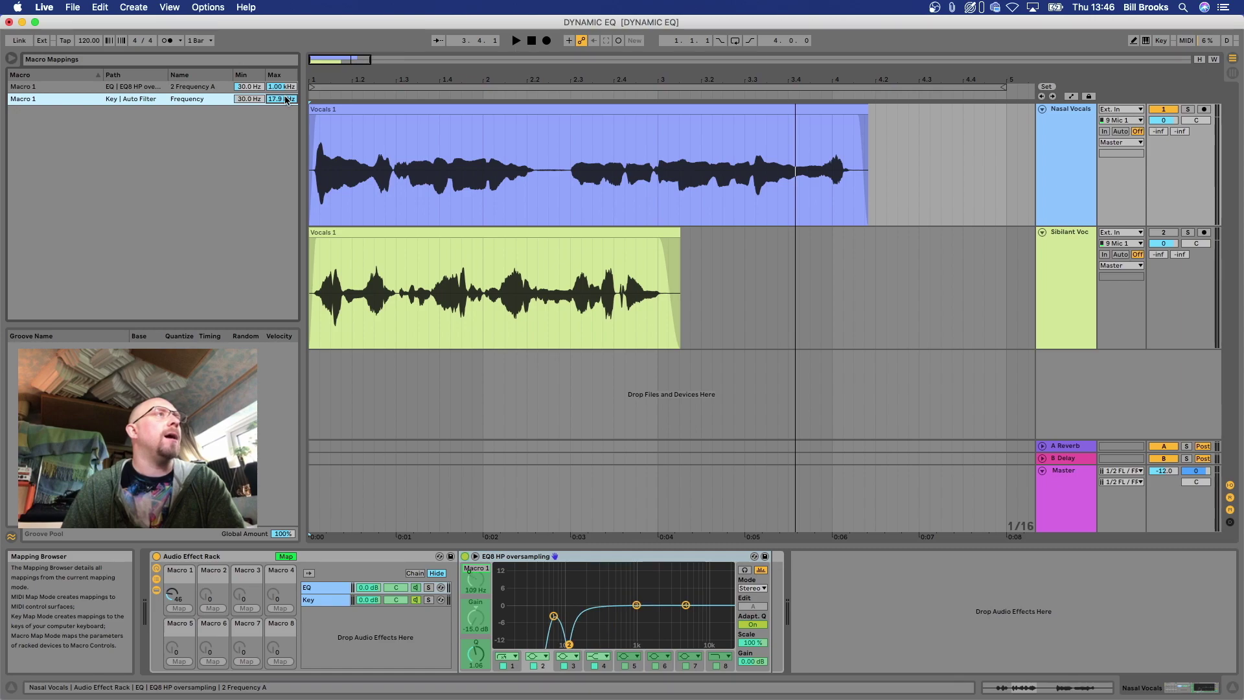
text(10)
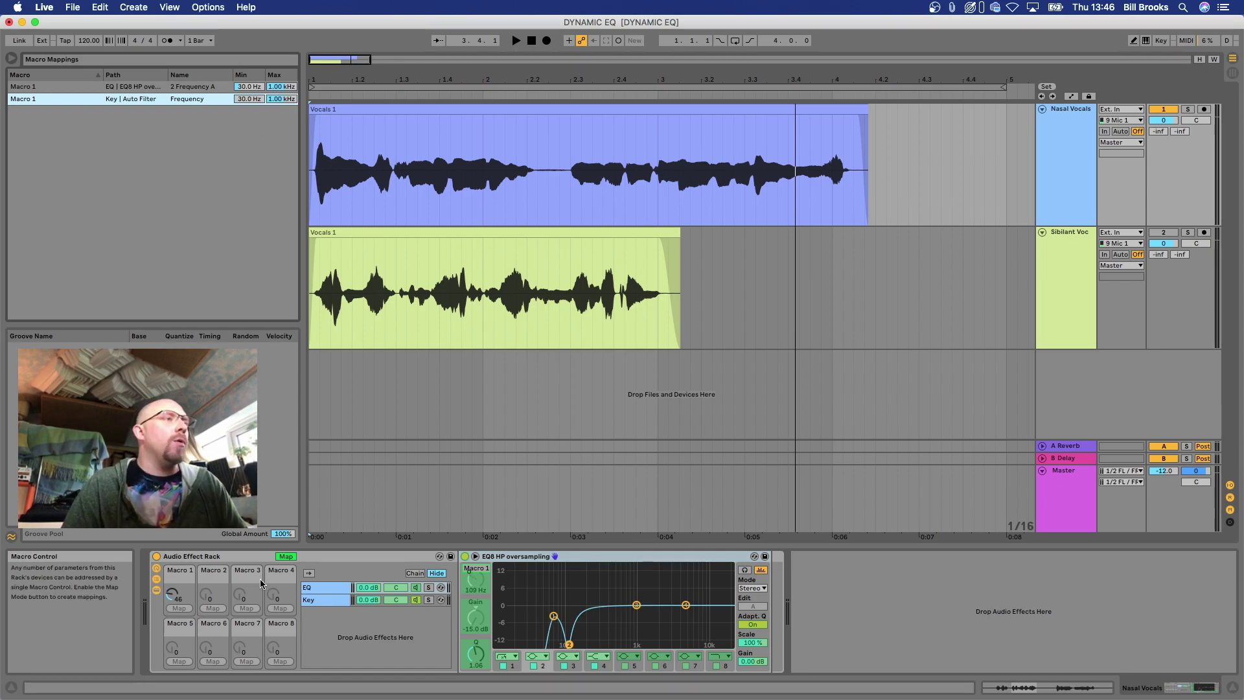
key(Escape)
- Set Macro 1 to 60 (about 157 Hz) and rename it Frequency
drag(192, 595, 193, 585)
click(475, 595)
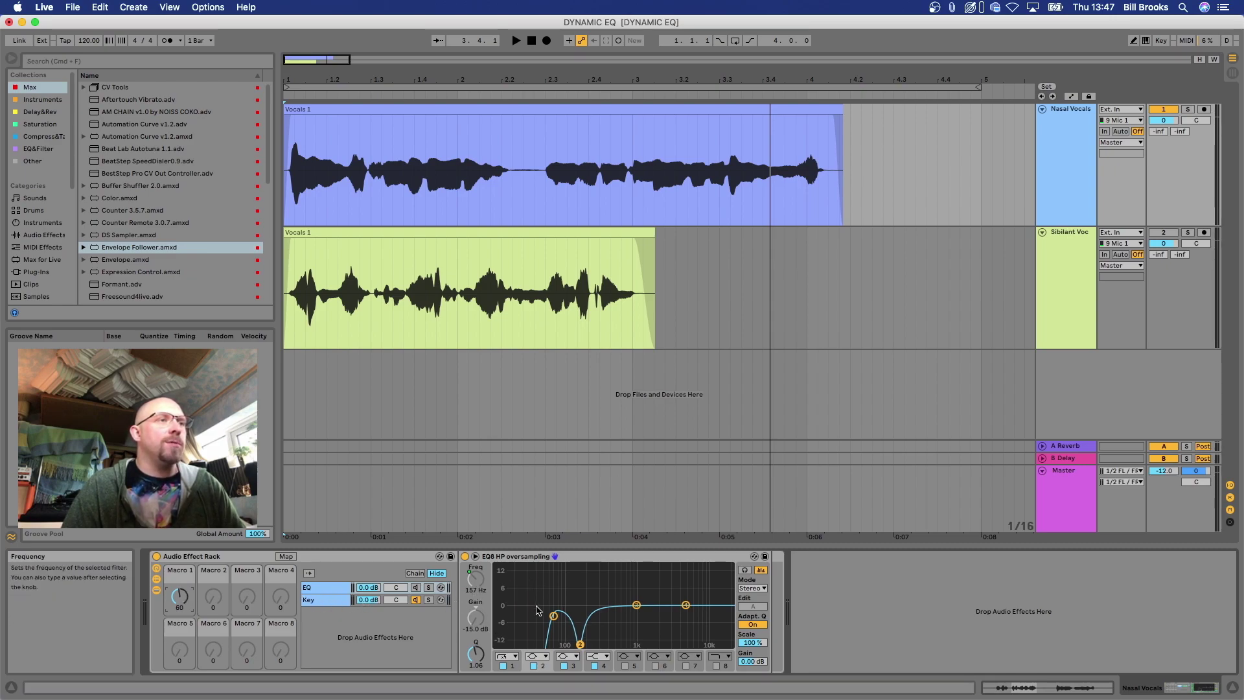
click(328, 602)
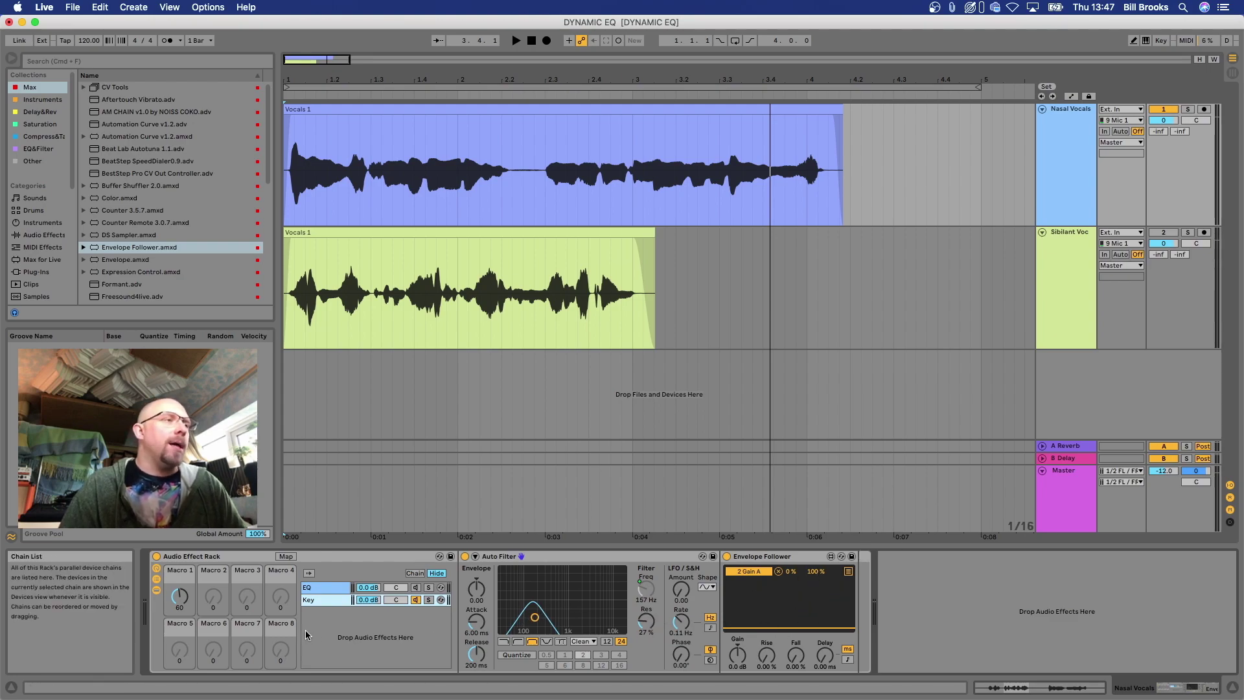
click(186, 576)
key(cmd+r)
text(Frequency)
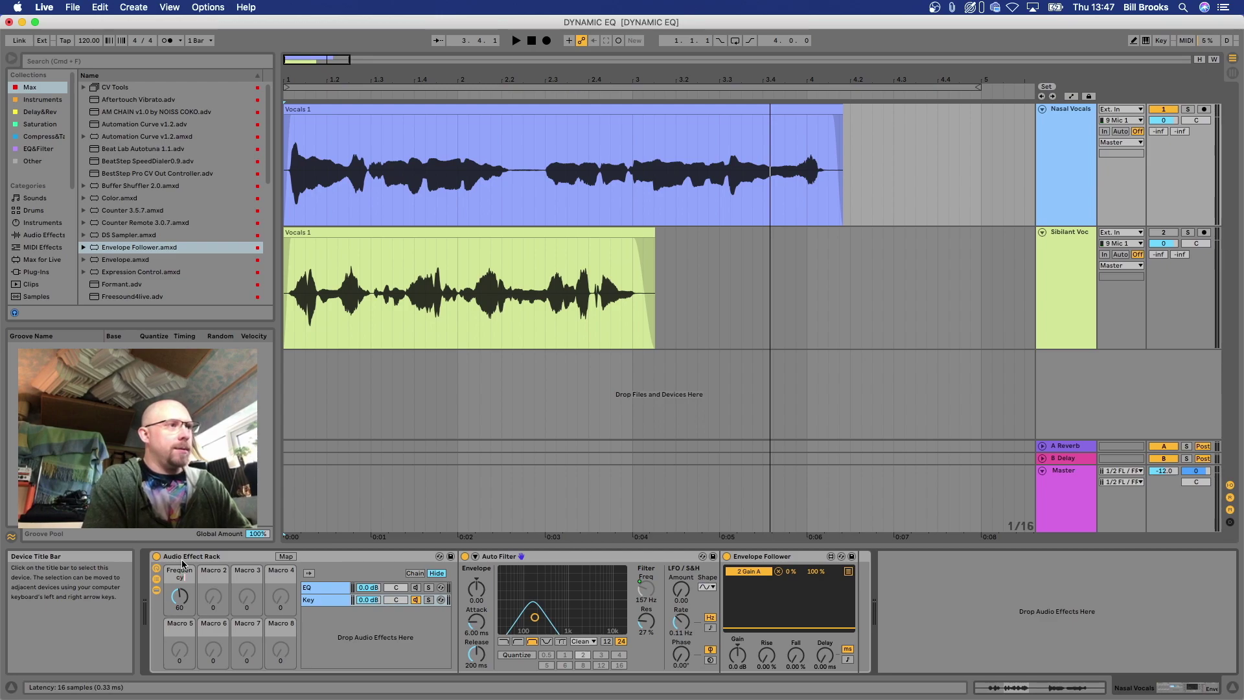
key(Return)
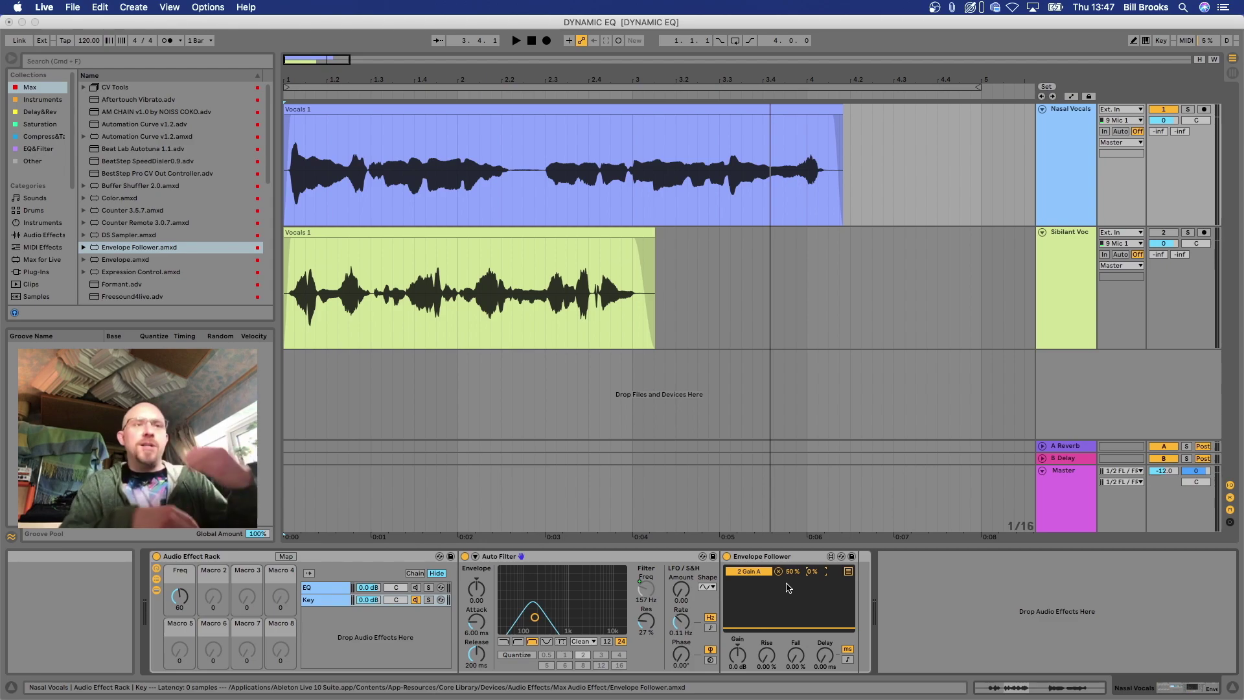
- Play the vocals to hear EQ band 2 dip, then show the Key chain's Auto Filter and Envelope Follower
click(316, 588)
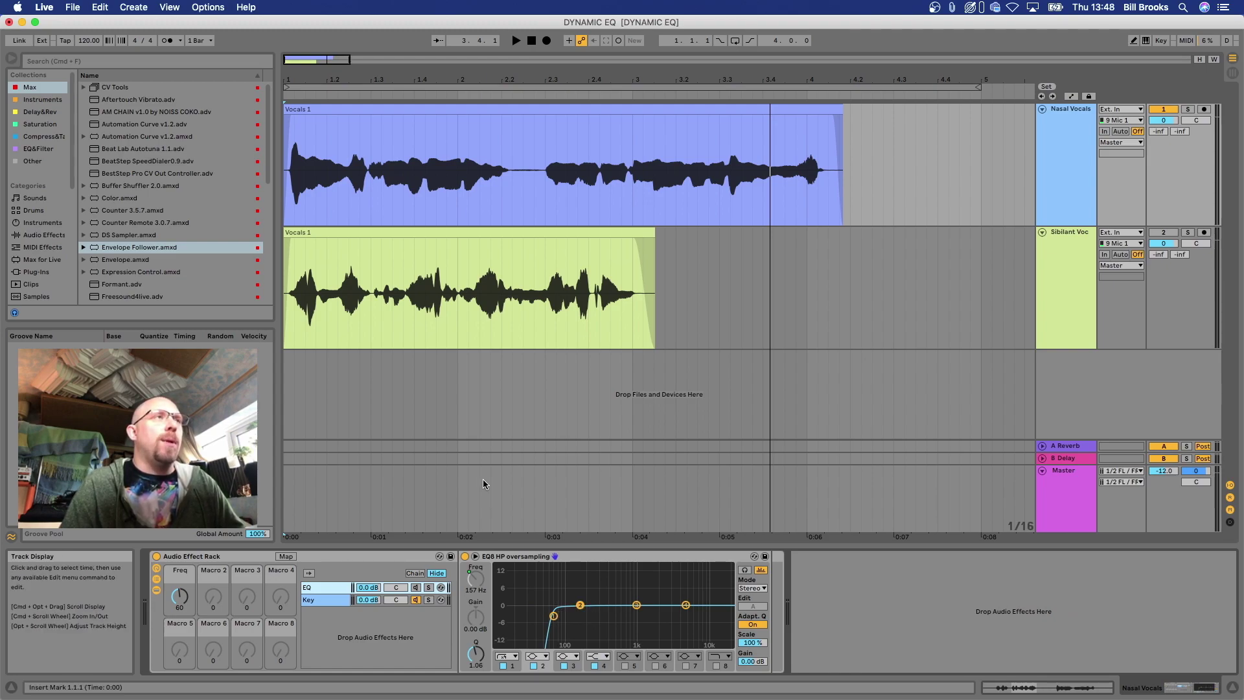
key(space)
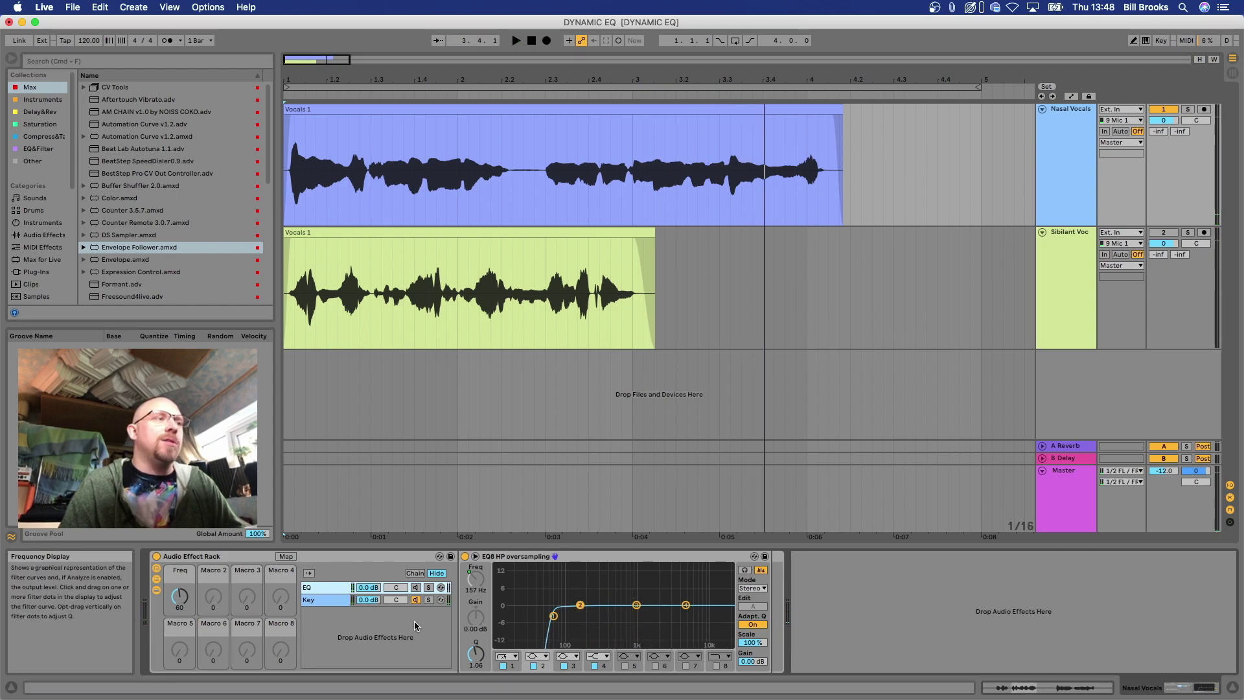
click(315, 602)
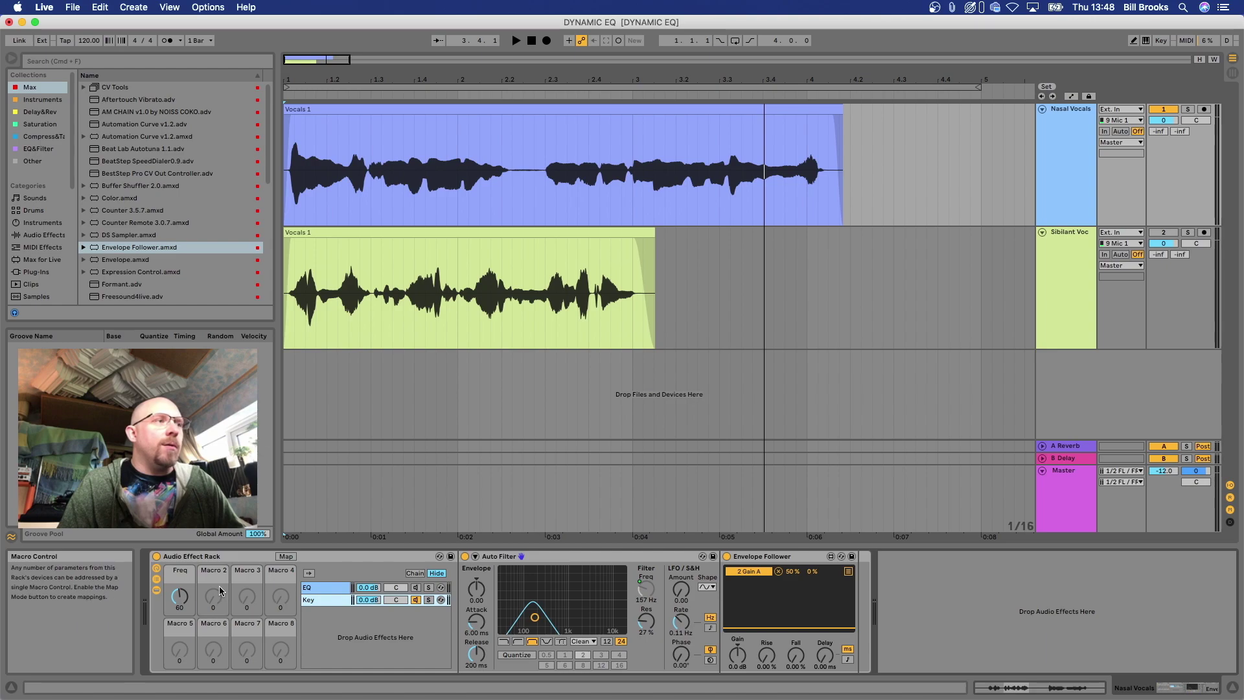
- Map the Envelope Follower's Gain to Macro 2 and rename that macro Amount
click(286, 556)
click(743, 662)
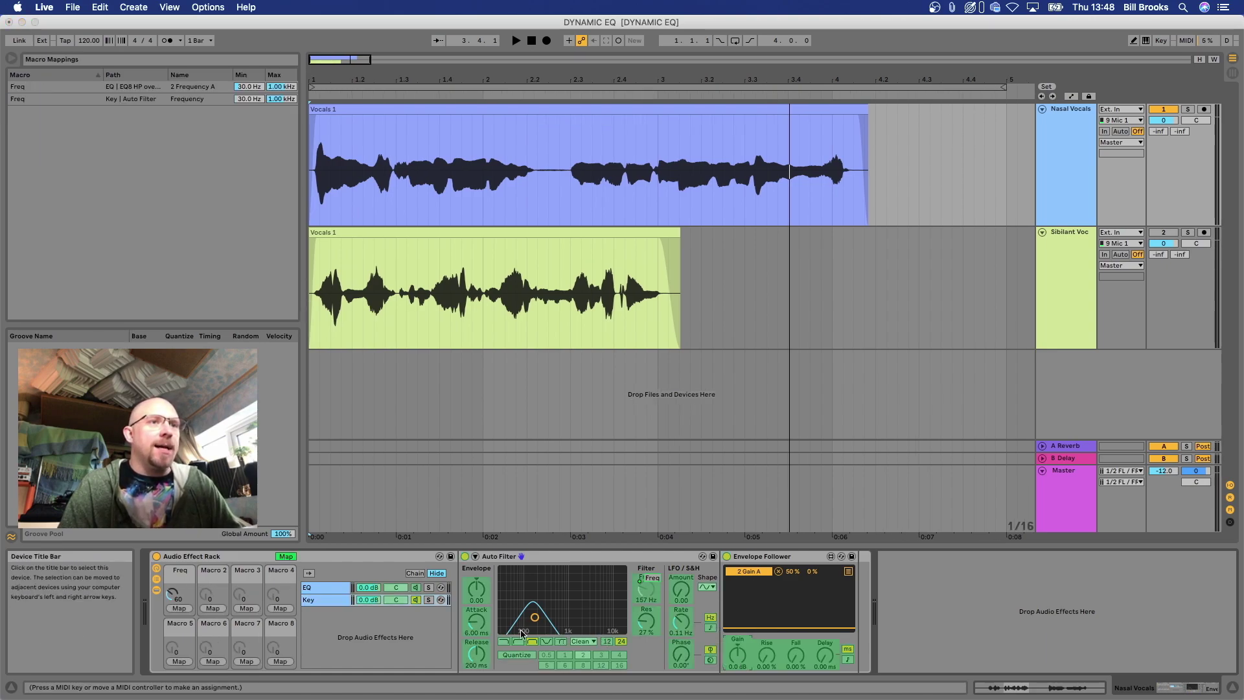
click(213, 608)
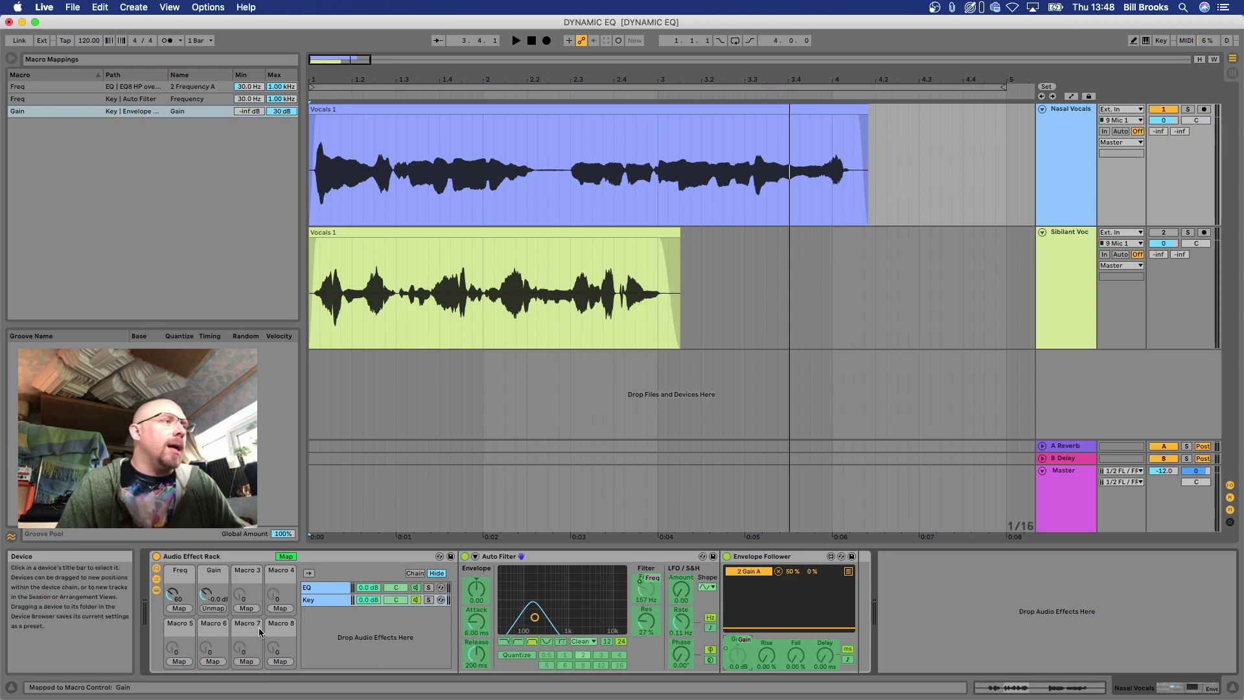
click(286, 556)
click(212, 571)
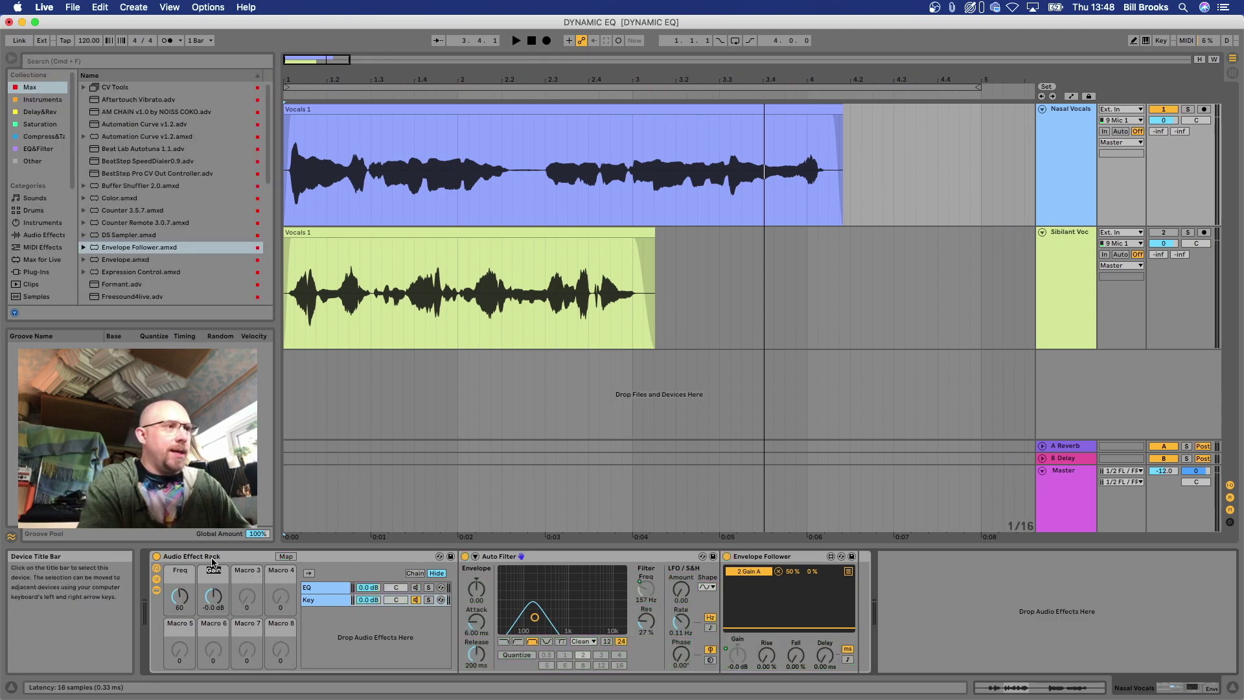
- Audition the Nasal Vocals while dialing the Amount macro to 1.4 dB
click(326, 598)
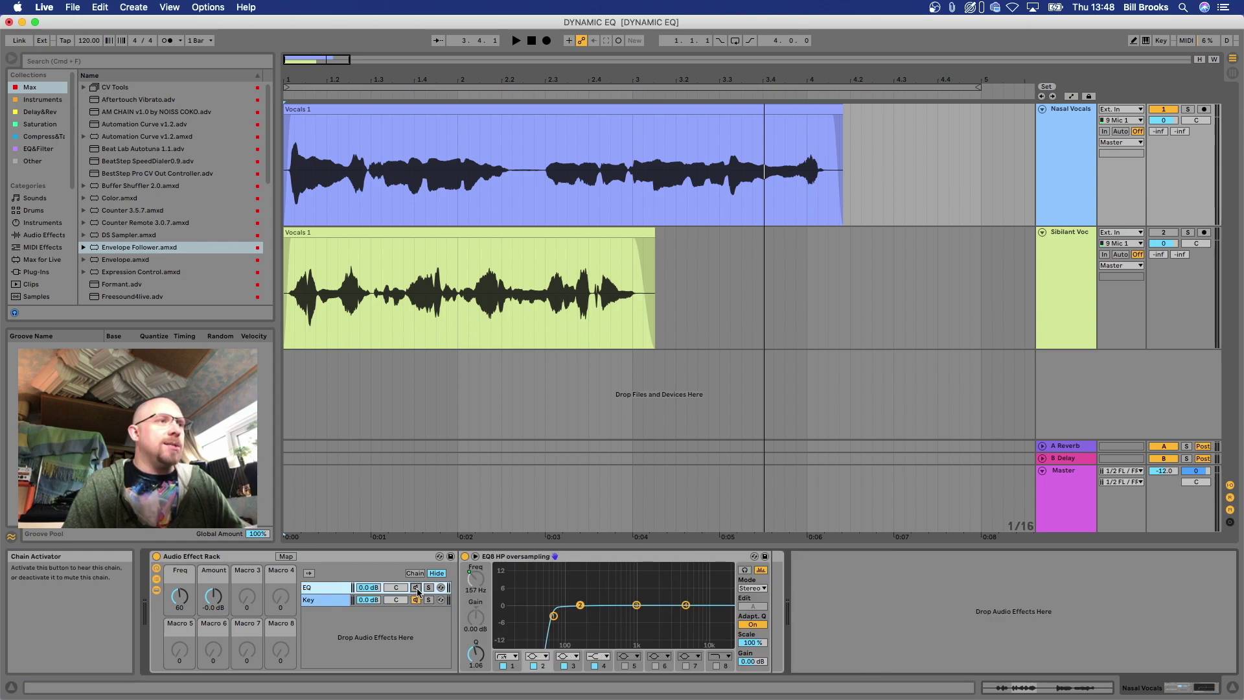
click(327, 600)
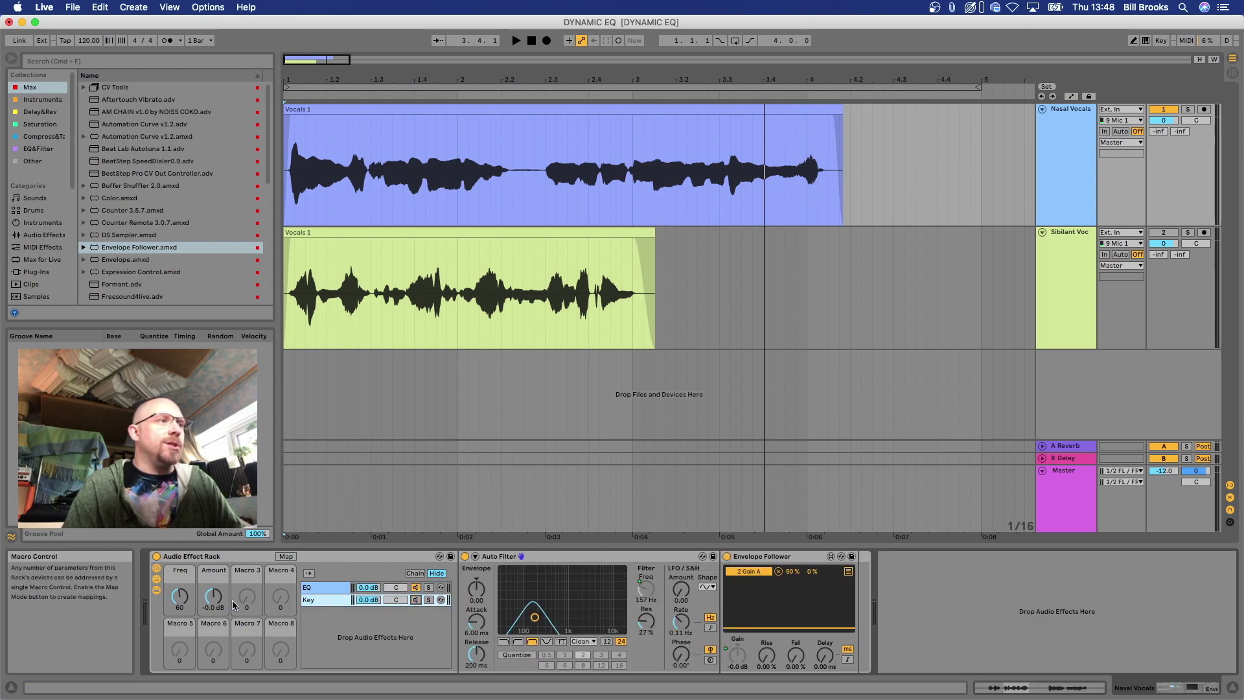
key(space)
click(324, 587)
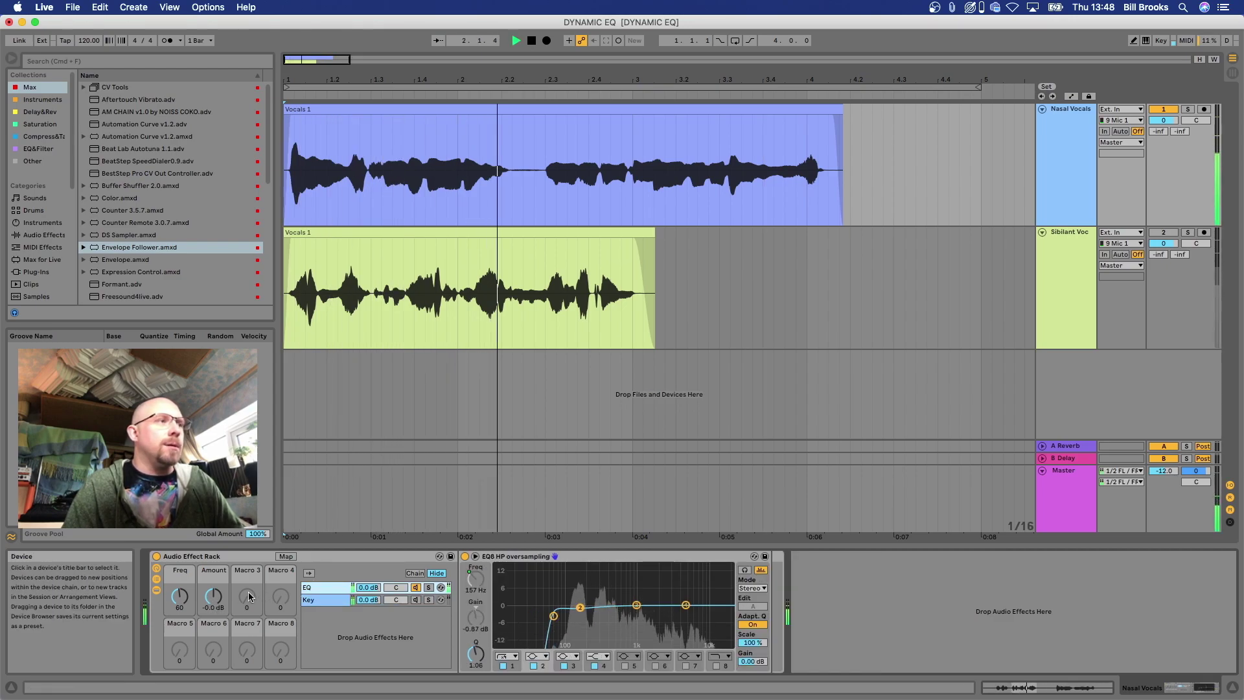
drag(213, 597, 214, 562)
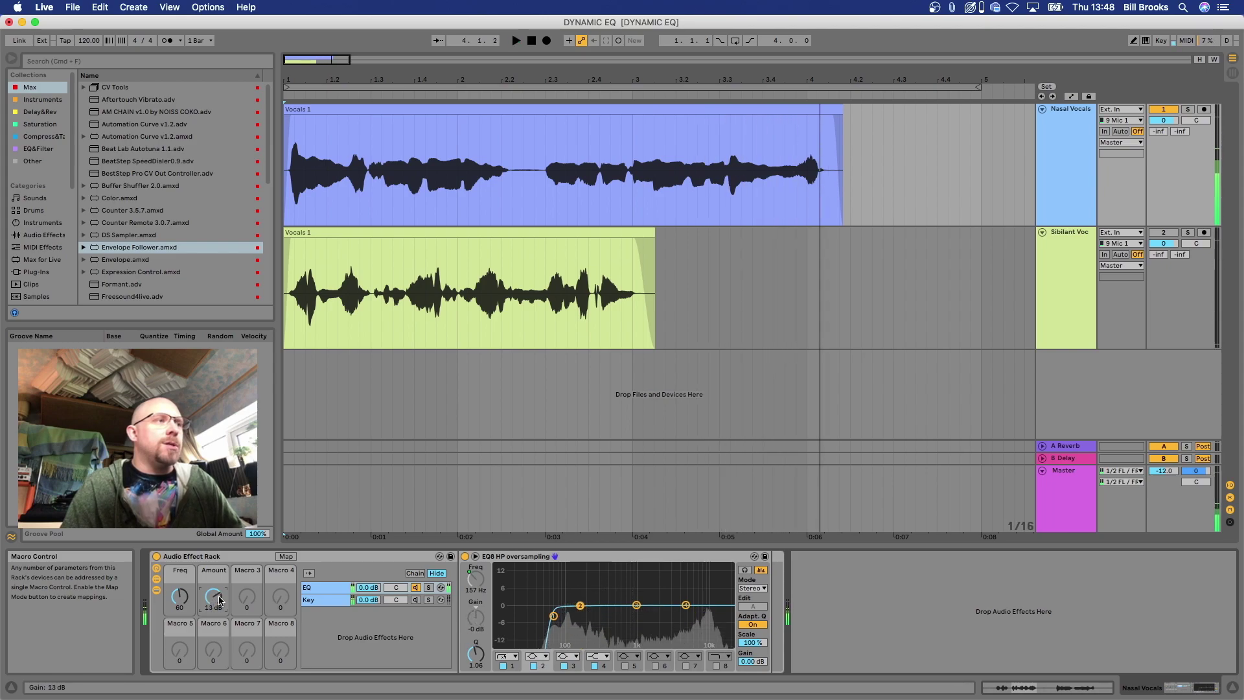
key(space)
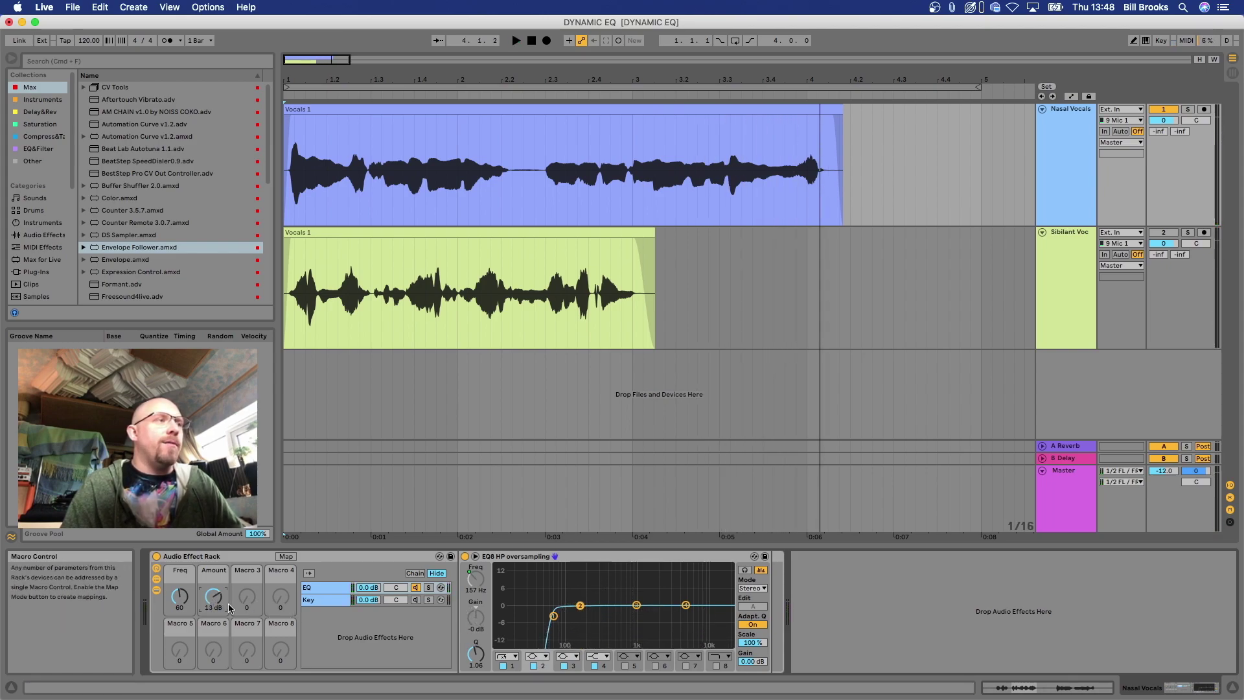
key(space)
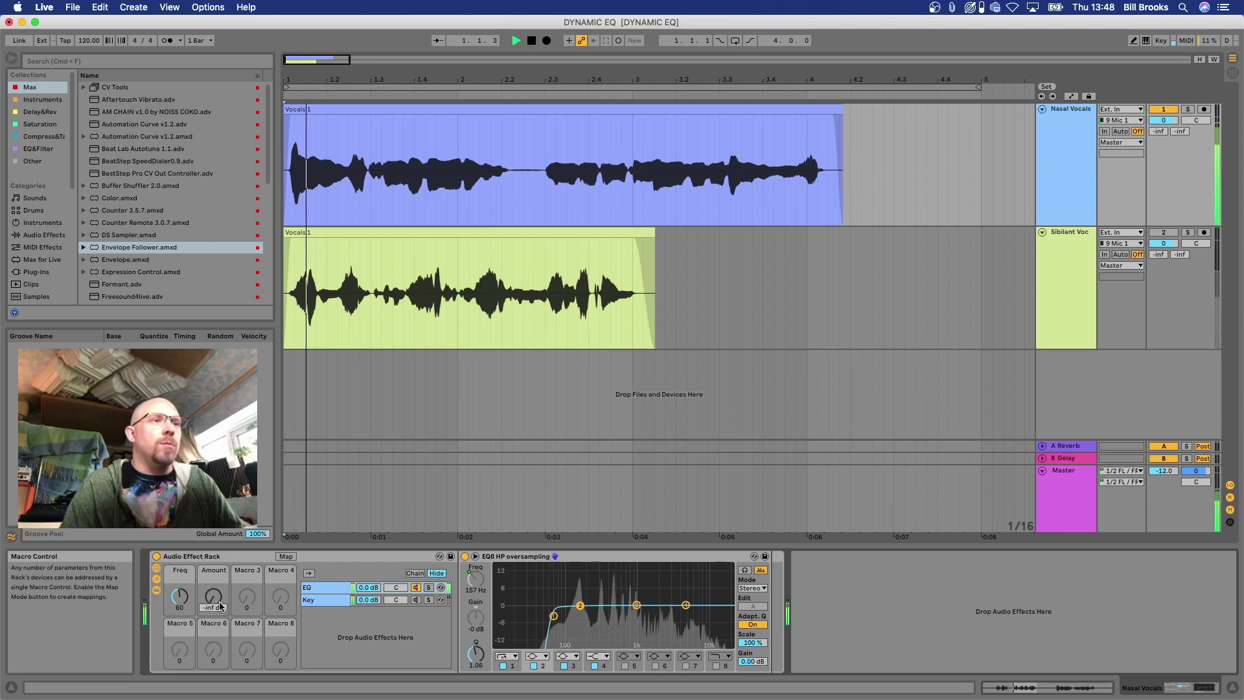
mouse_move(213, 596)
mouse_down()
mouse_move(213, 568)
mouse_move(213, 583)
mouse_up()
key(space)
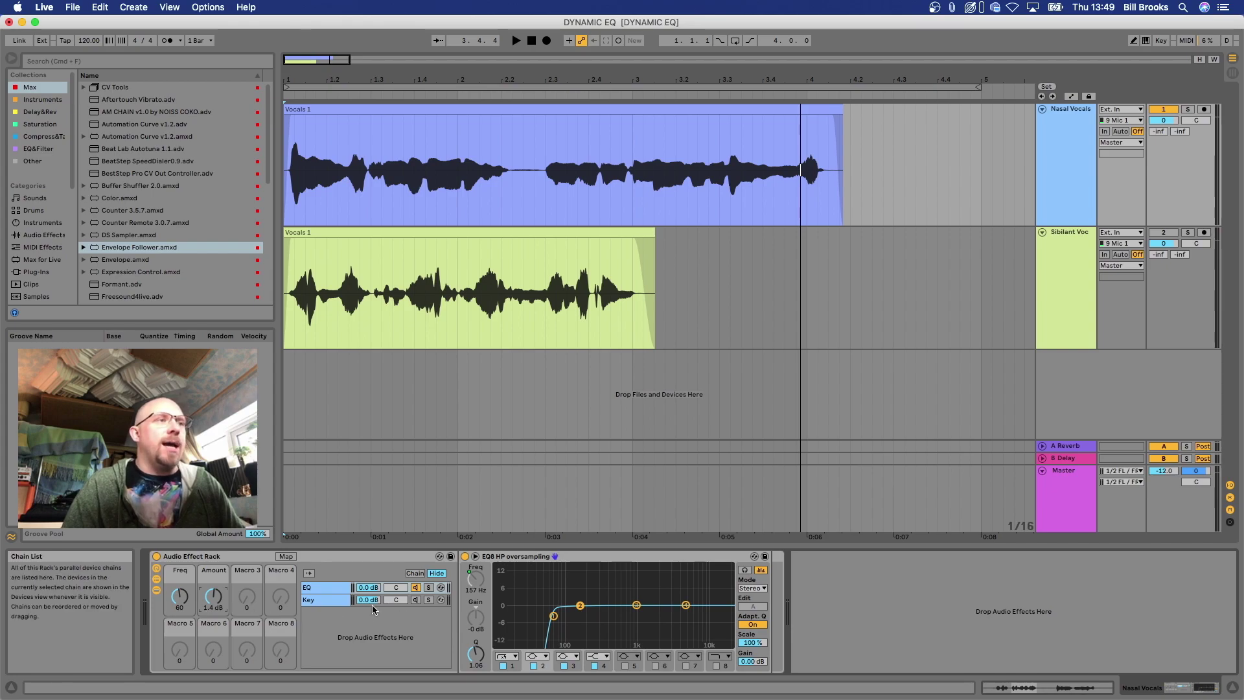
click(327, 600)
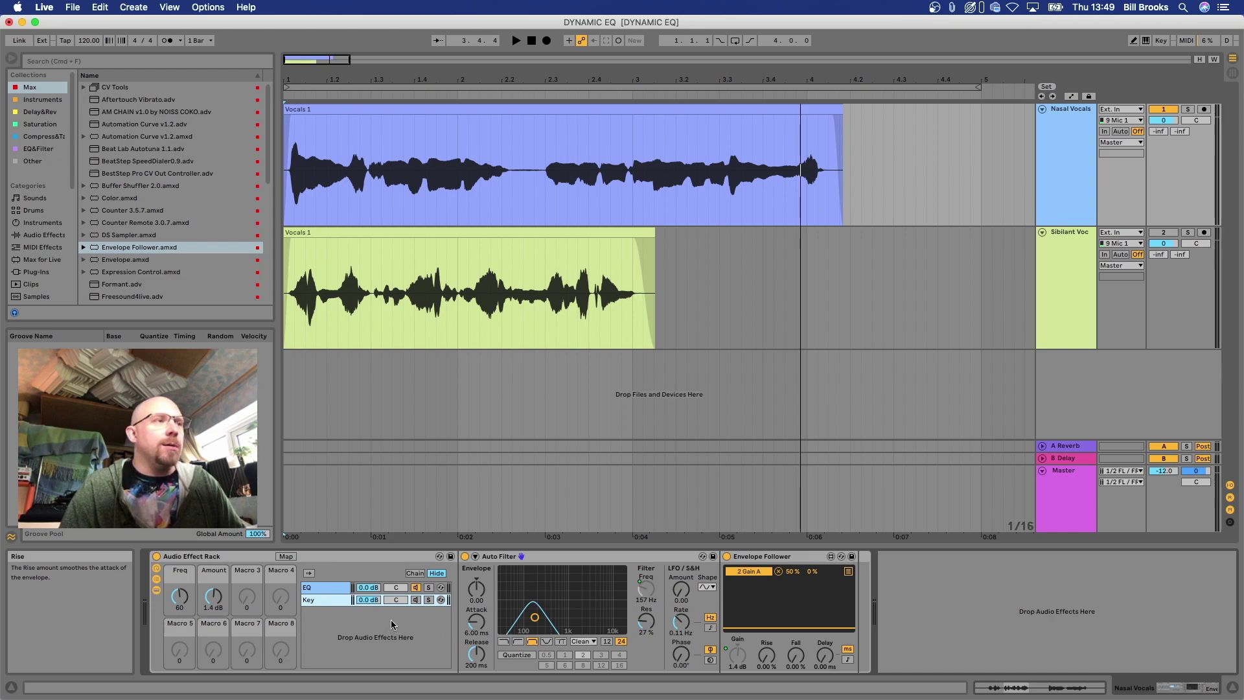
- Map Envelope Follower Rise to Macro 3 and Fall to Macro 4, naming them Attack and Release
click(285, 557)
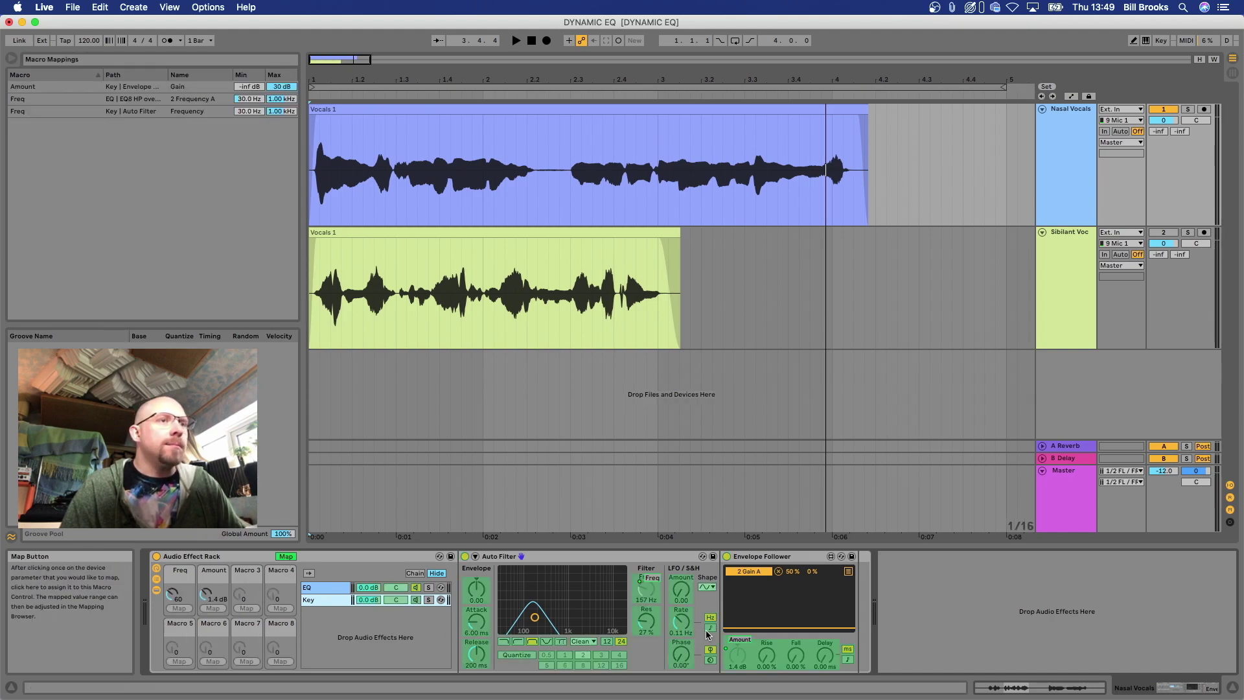
click(772, 661)
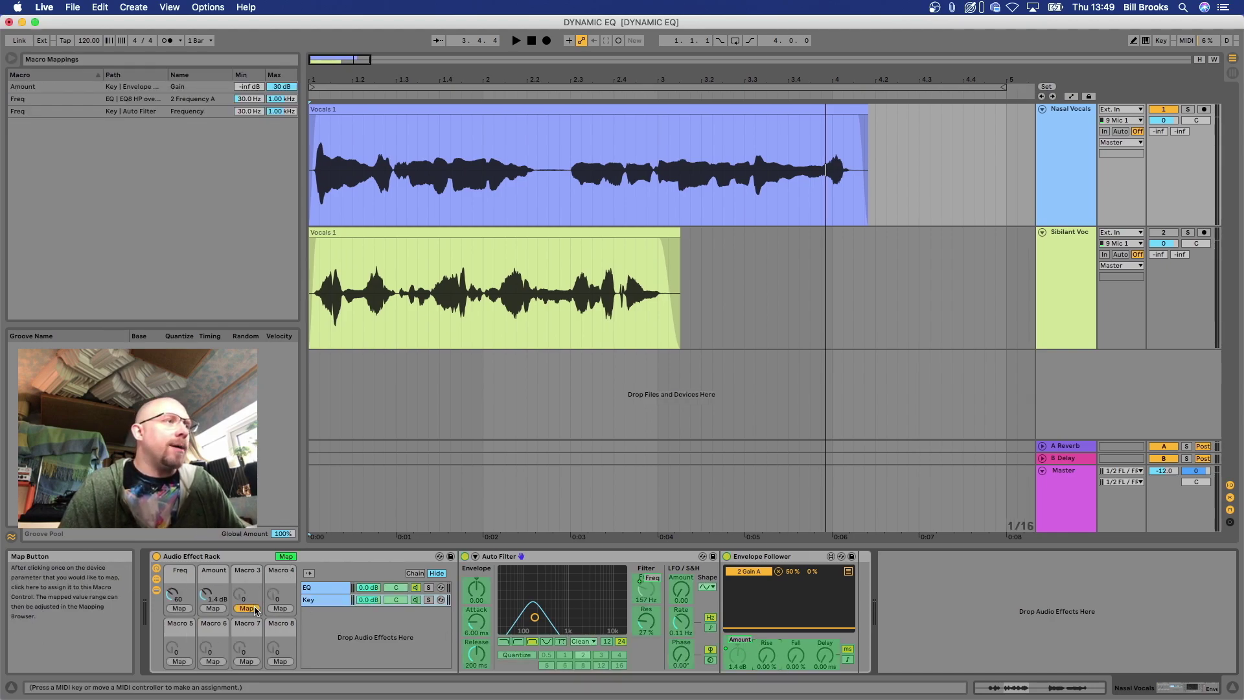
click(246, 608)
click(796, 657)
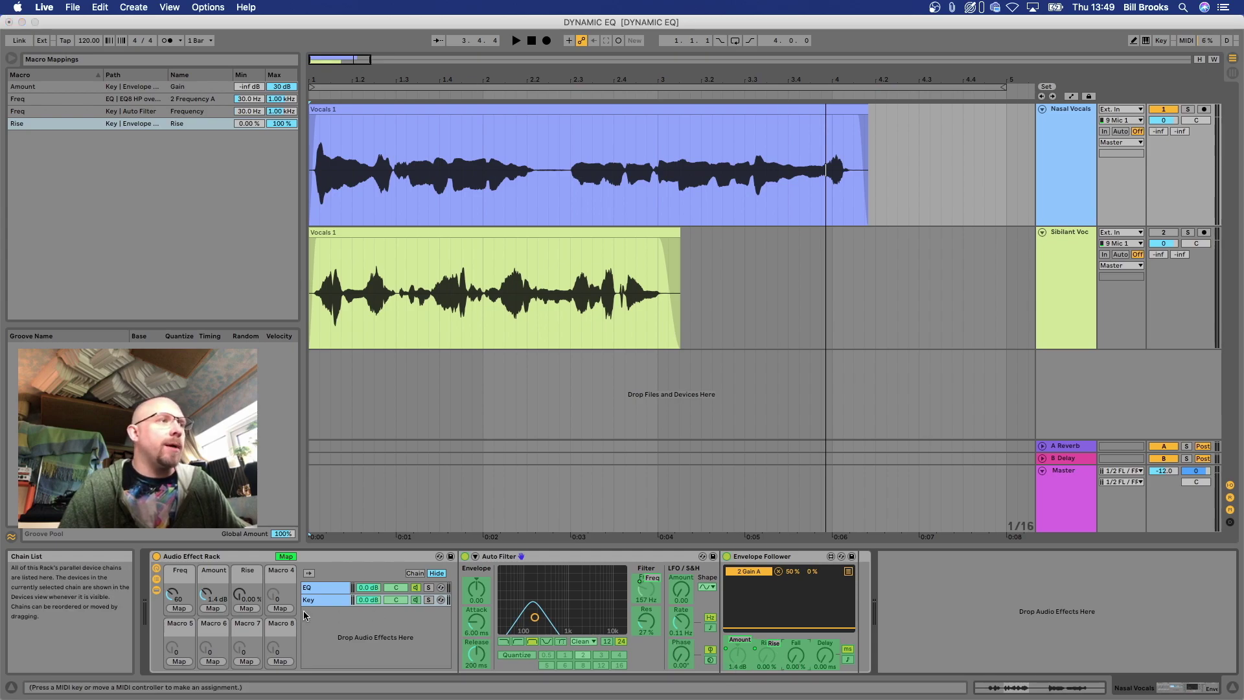
click(280, 608)
click(286, 557)
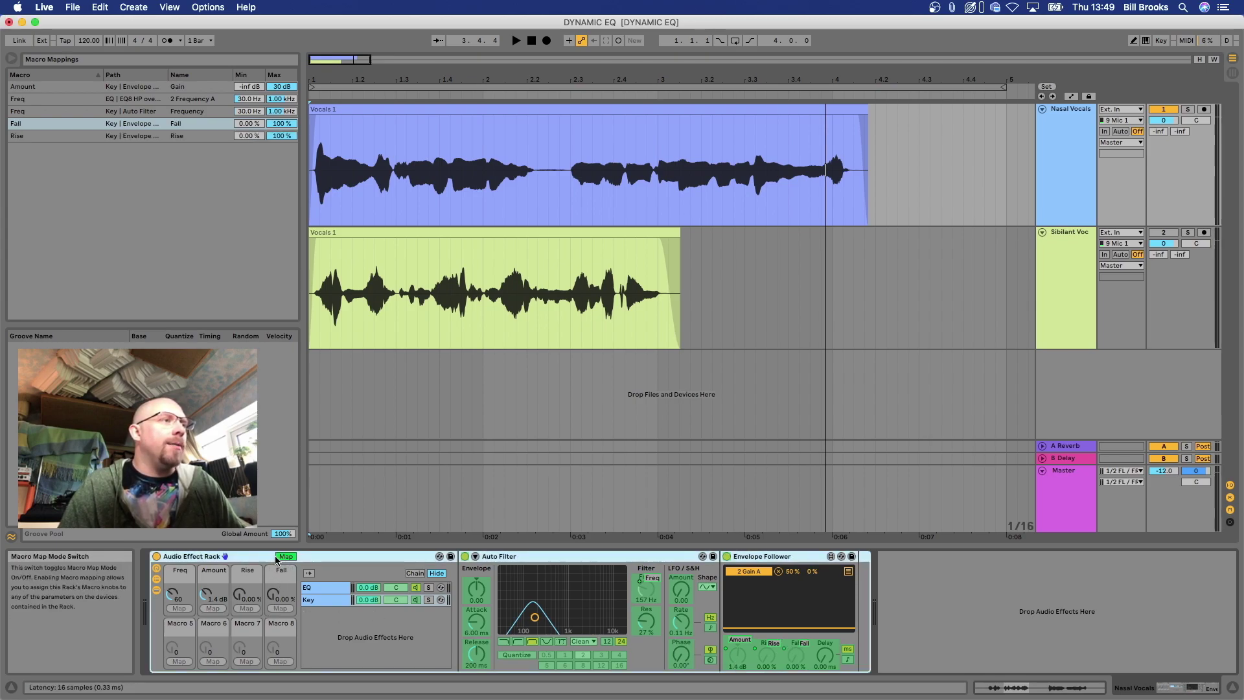
click(248, 570)
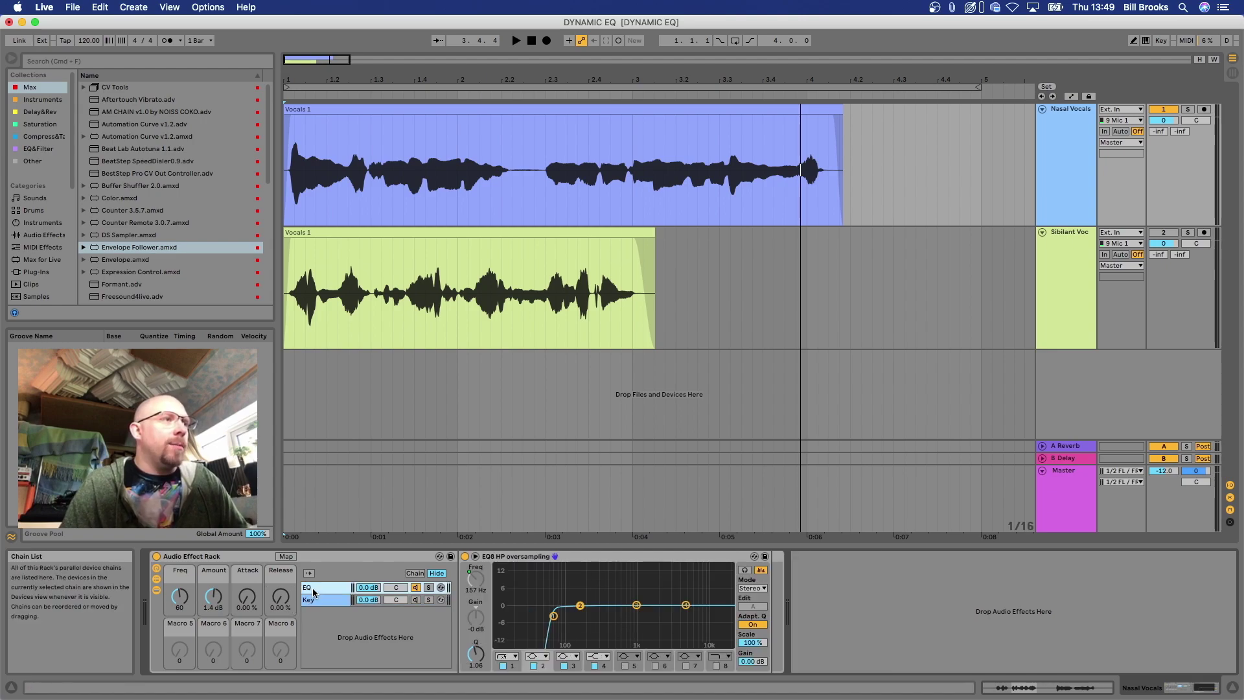
- During playback set Attack to 35.4% and Amount to 3.0 dB, then select the rack with the HP EQ
click(312, 588)
key(space)
drag(247, 597, 247, 580)
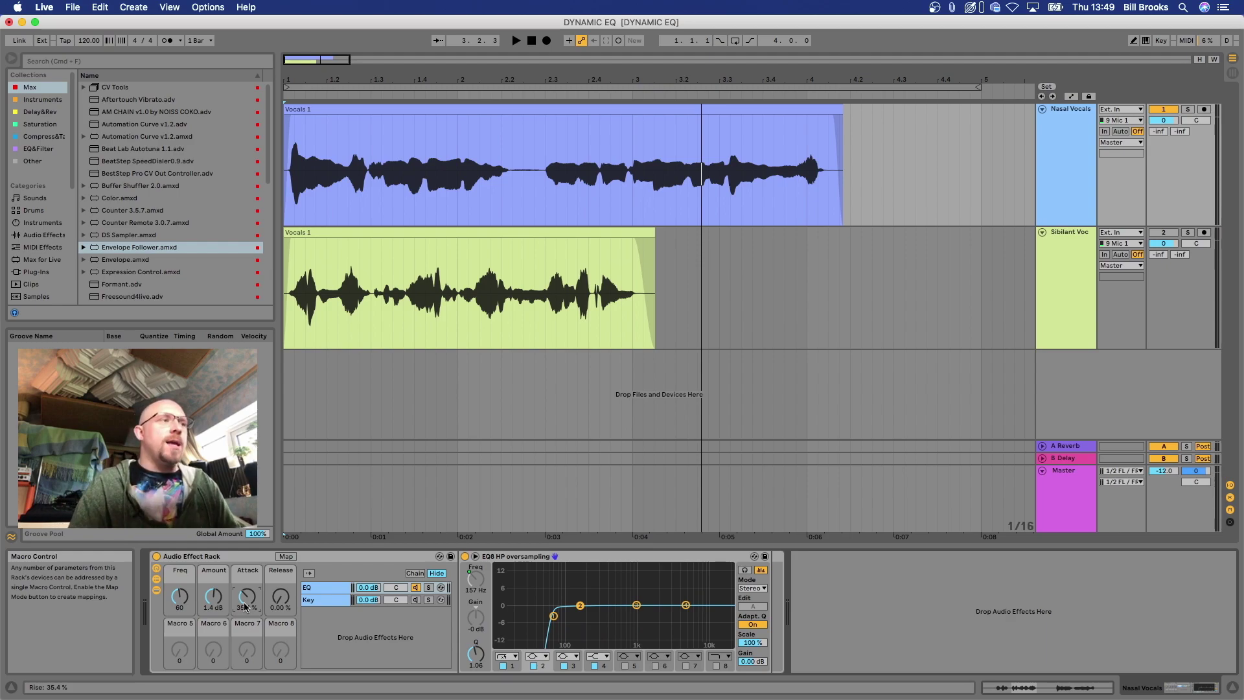
drag(220, 599, 221, 620)
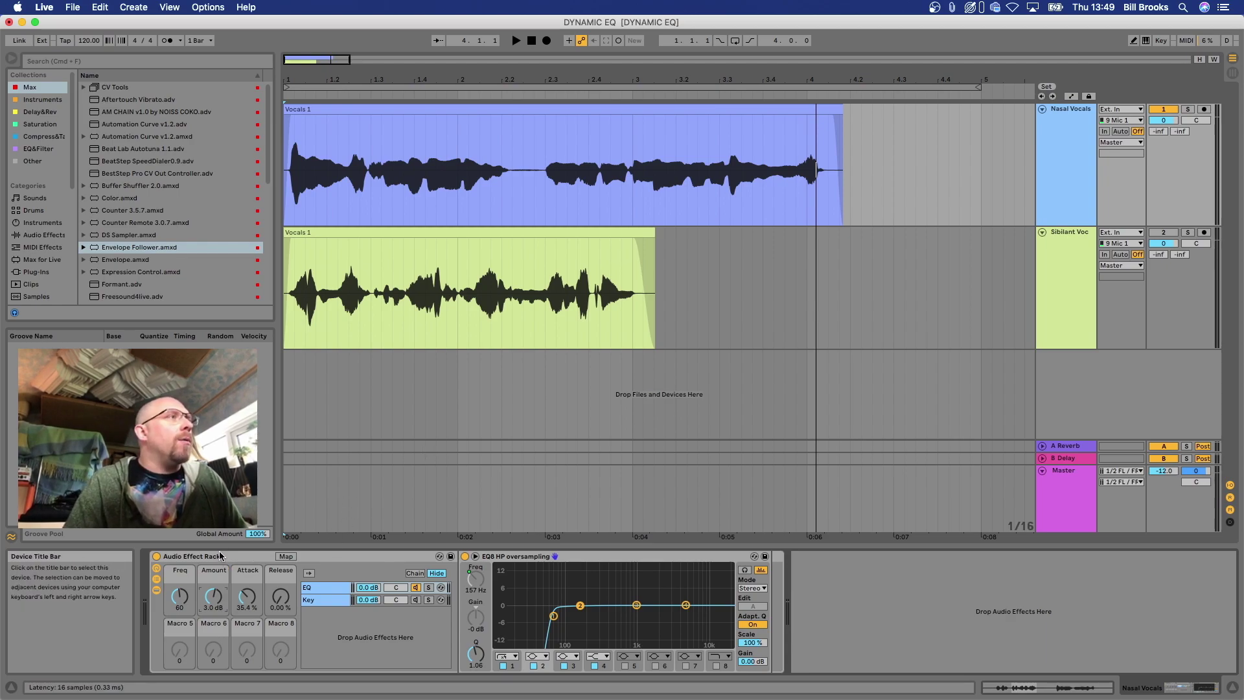
click(321, 557)
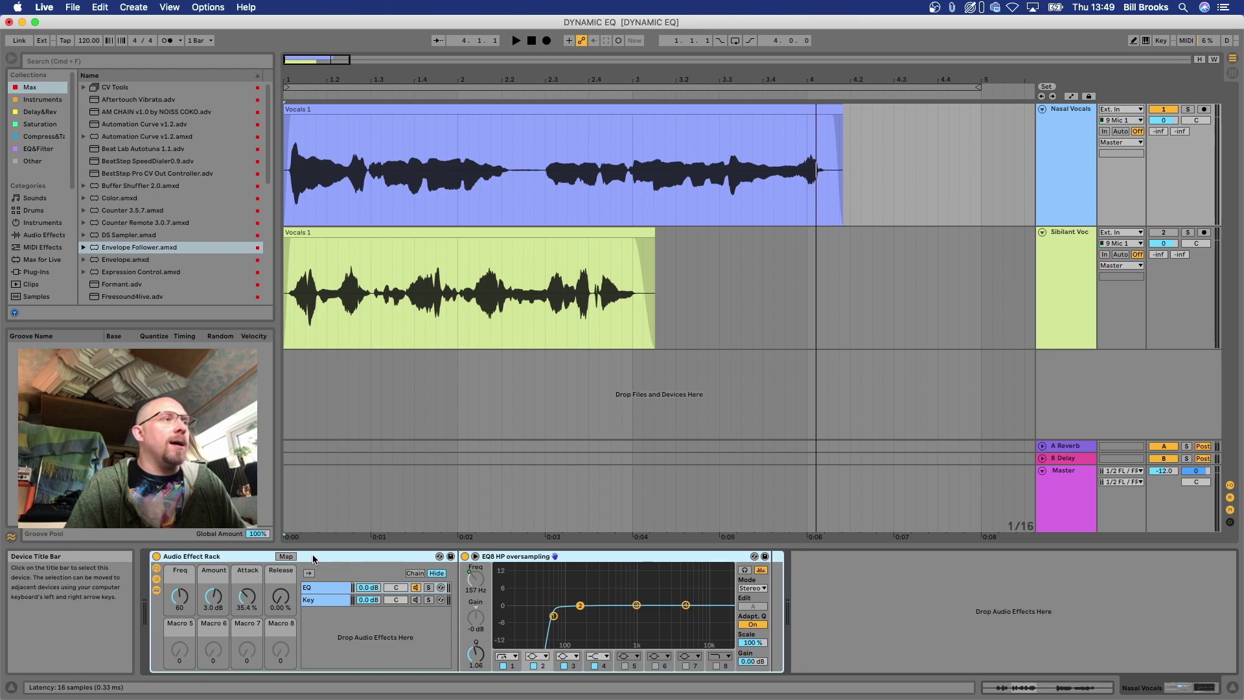
- Copy the rack and HP EQ onto Sibilant Vocals and delete its old 9.18 kHz EQ Eight
drag(314, 559, 387, 391)
drag(408, 290, 428, 324)
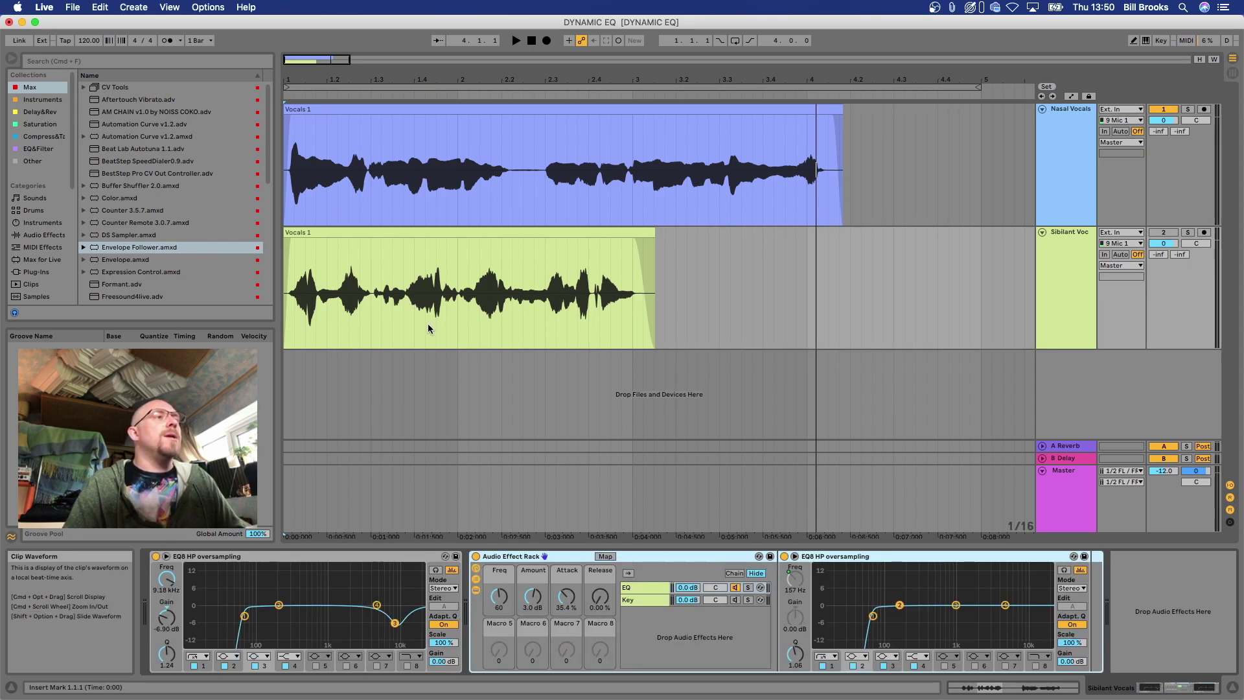
click(370, 559)
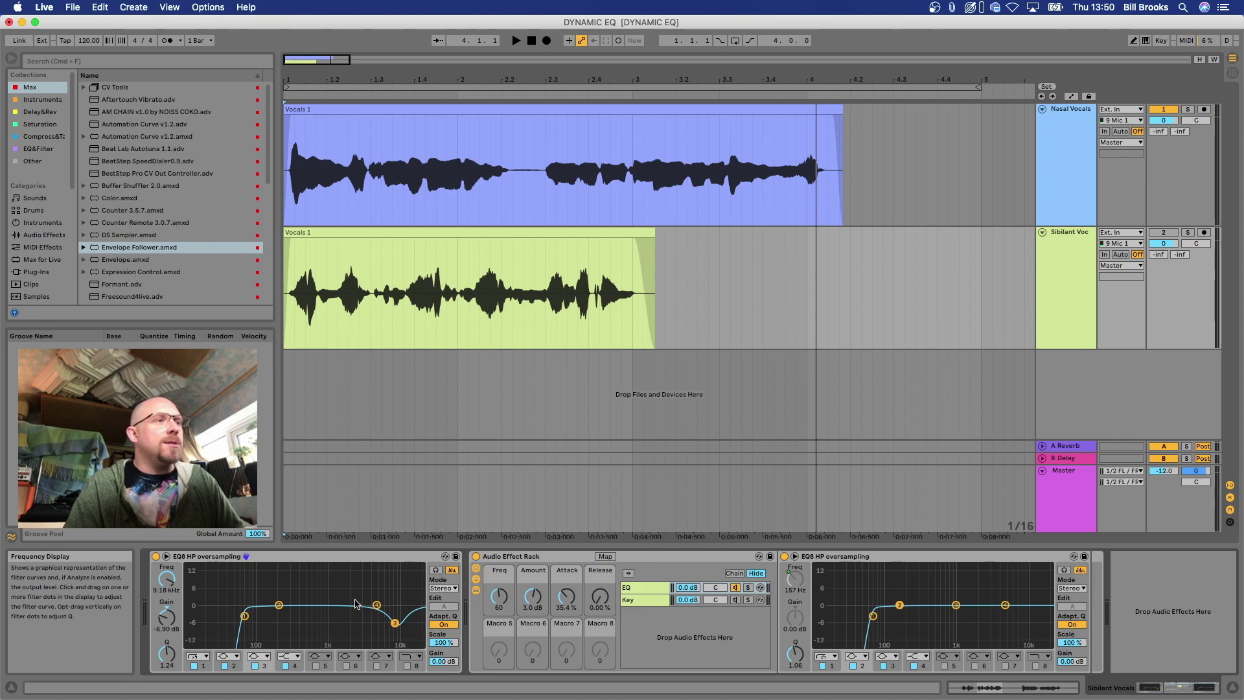
key(Delete)
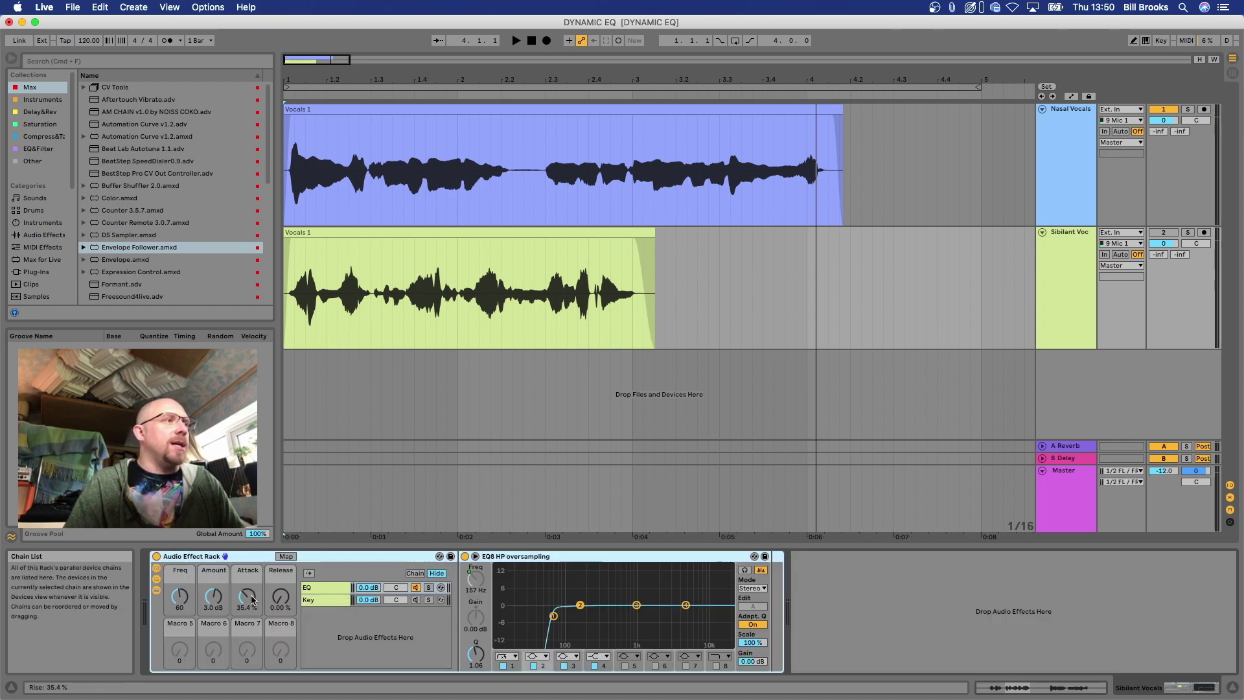
click(286, 556)
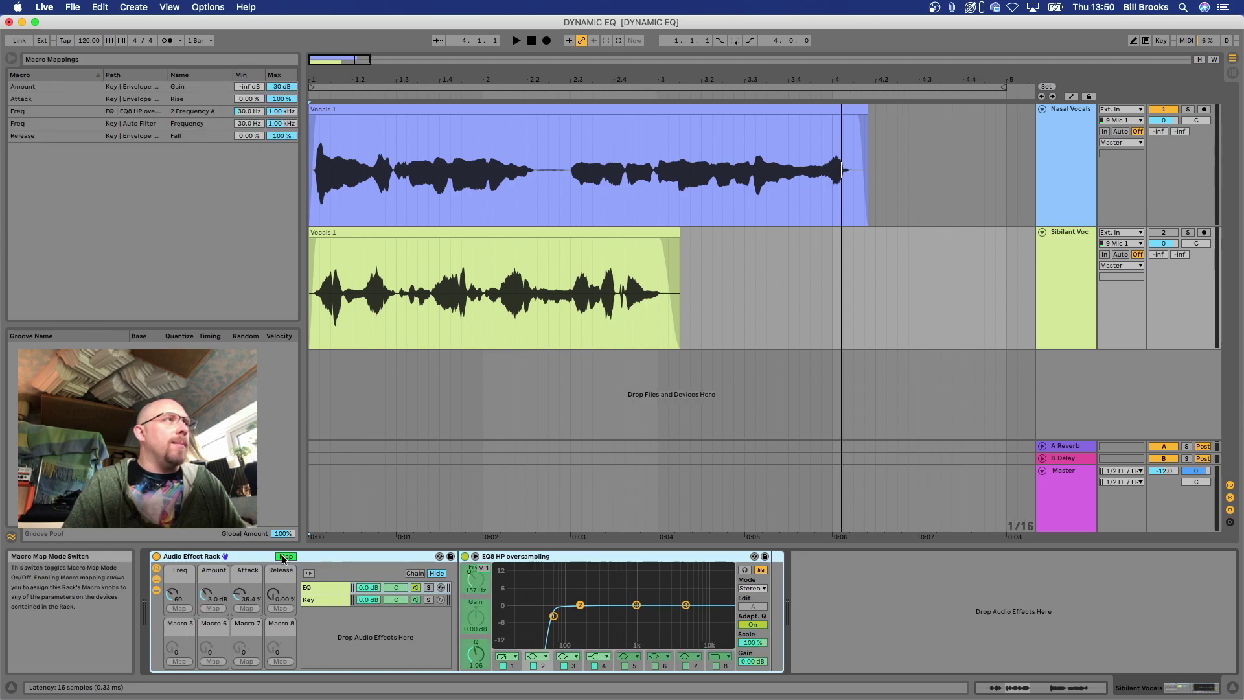
- Set the Freq macro's EQ band and Auto Filter frequency mapping ranges to 5–12 kHz
click(248, 111)
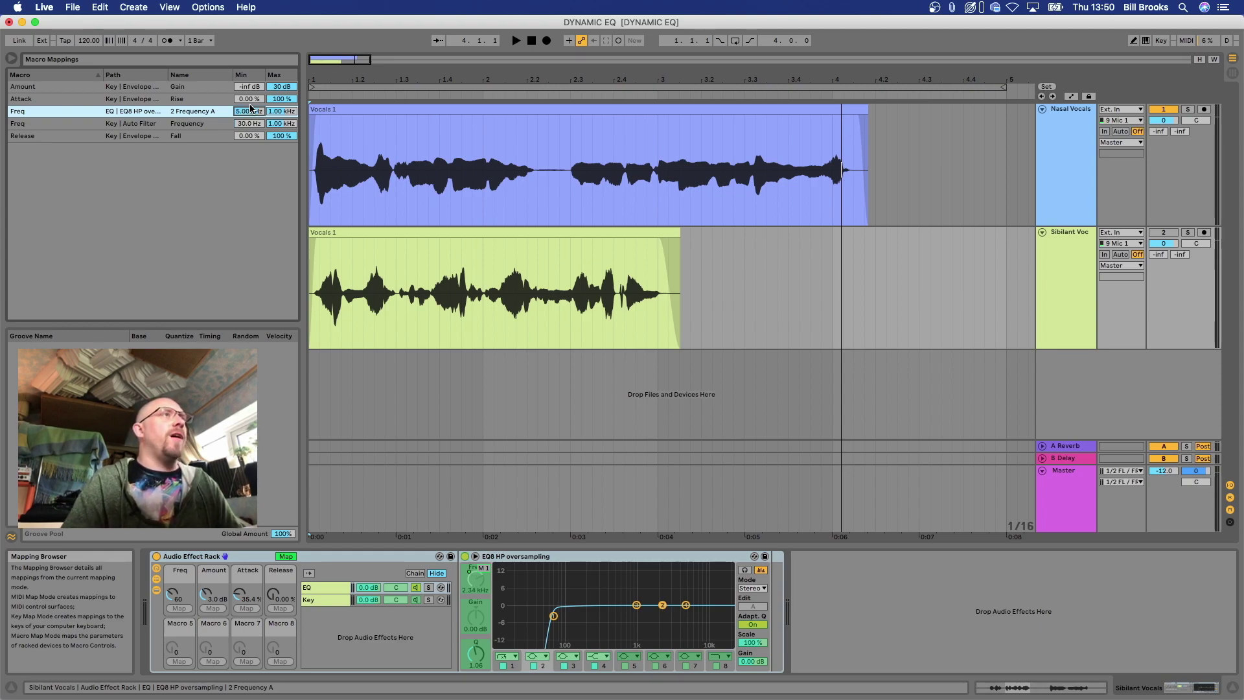
drag(253, 125, 251, 122)
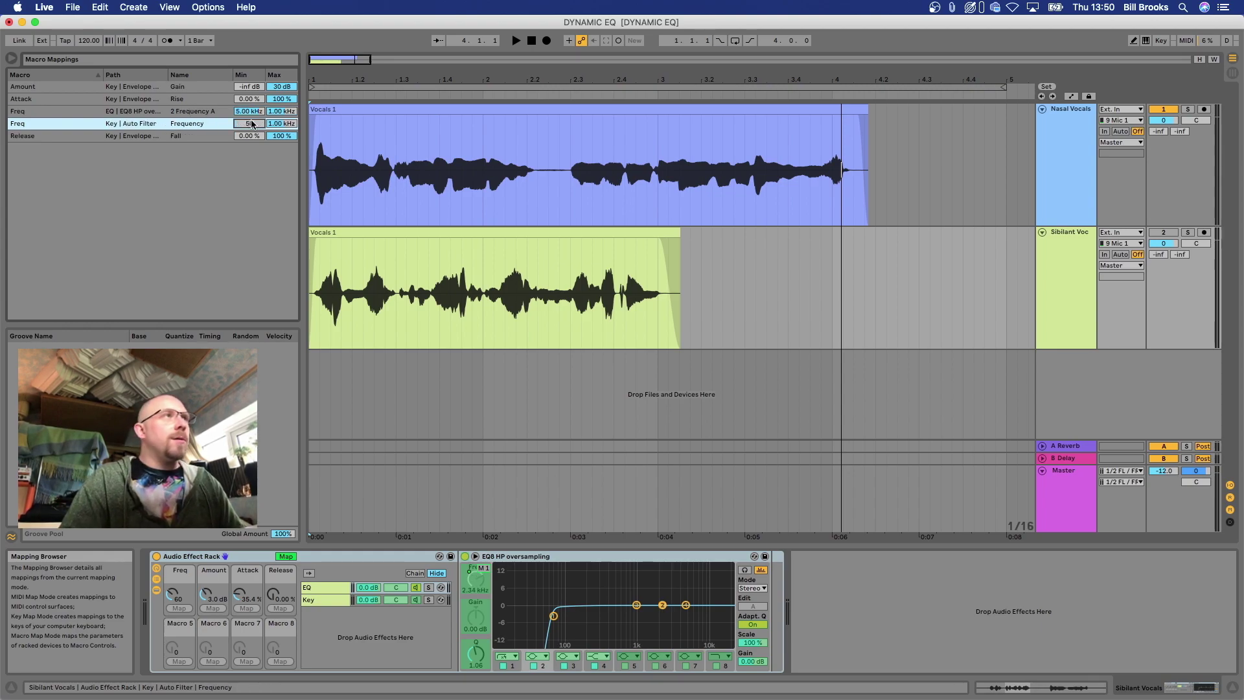
click(279, 112)
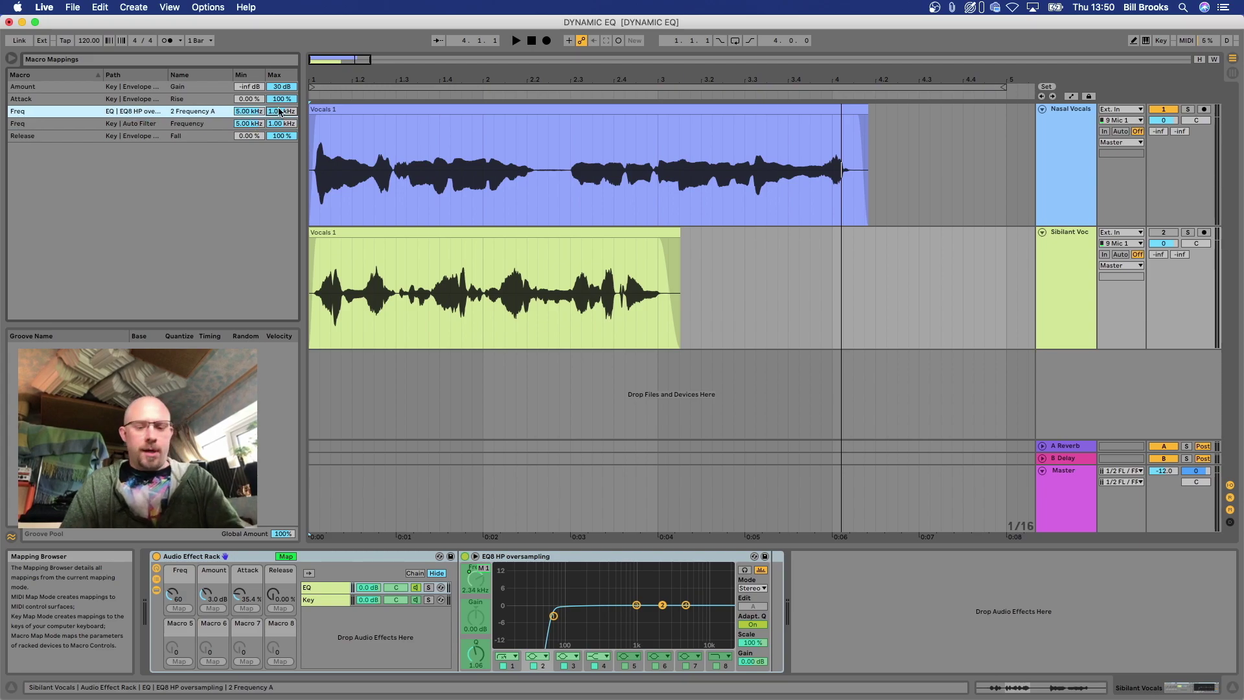
text(120)
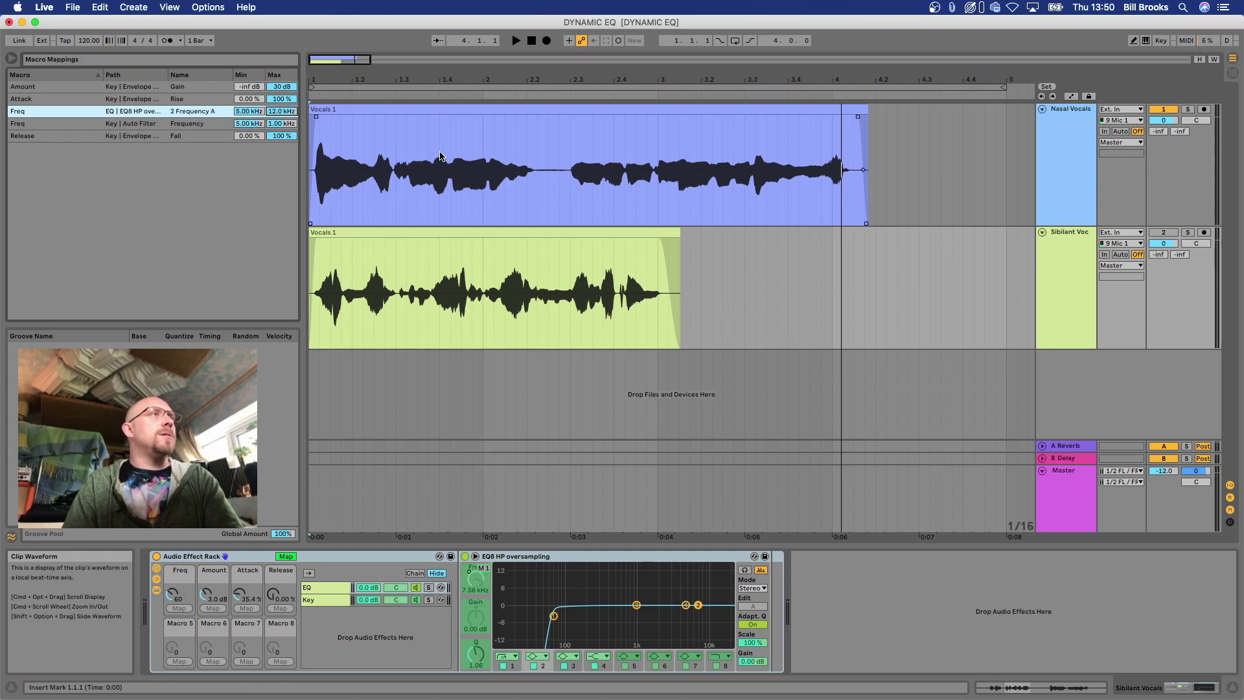
drag(293, 127, 293, 126)
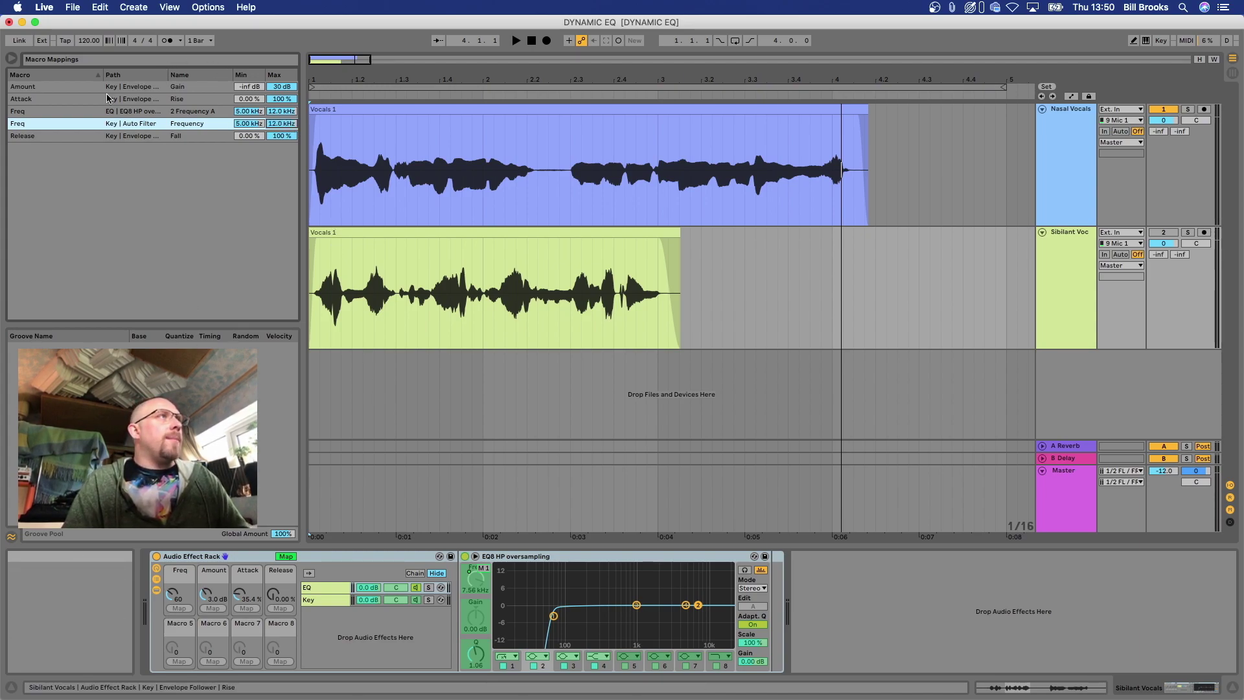
click(58, 111)
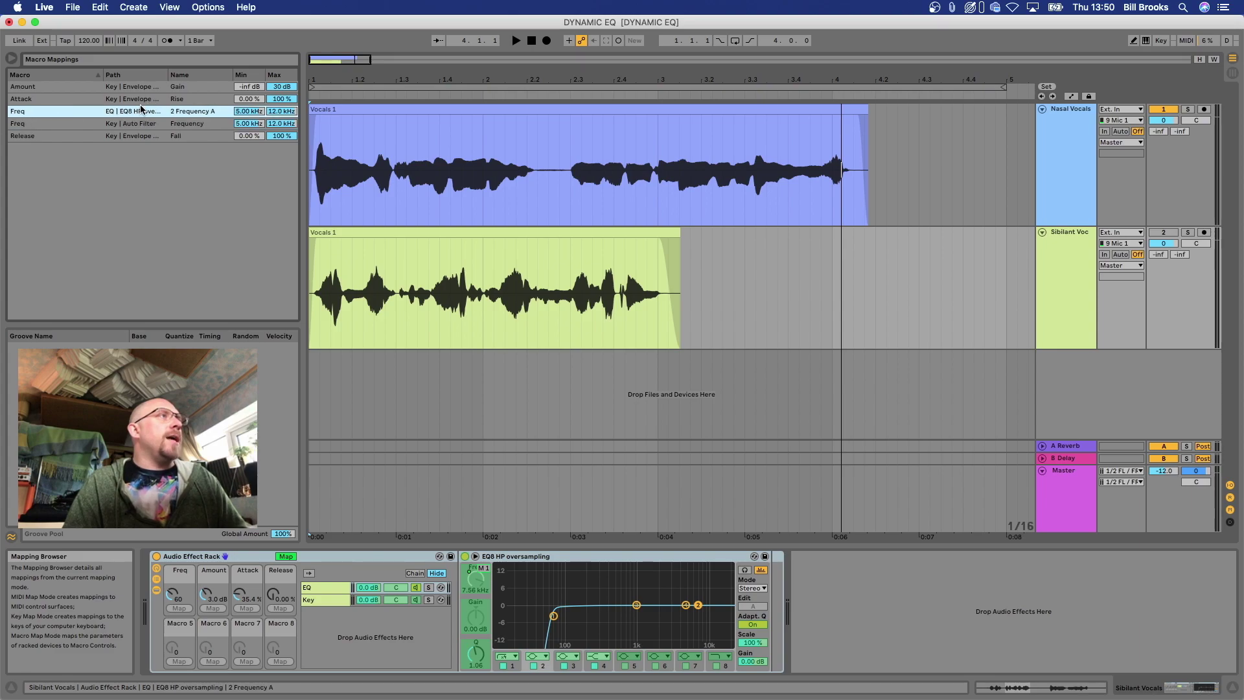
click(144, 123)
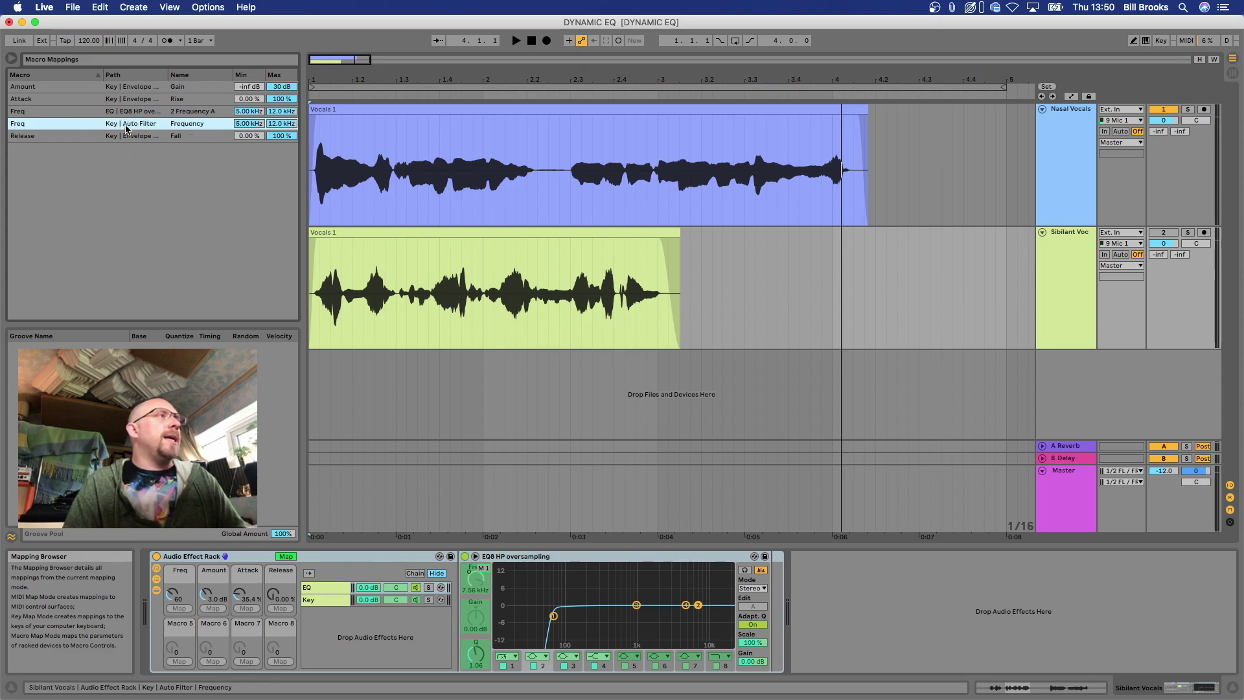
click(286, 556)
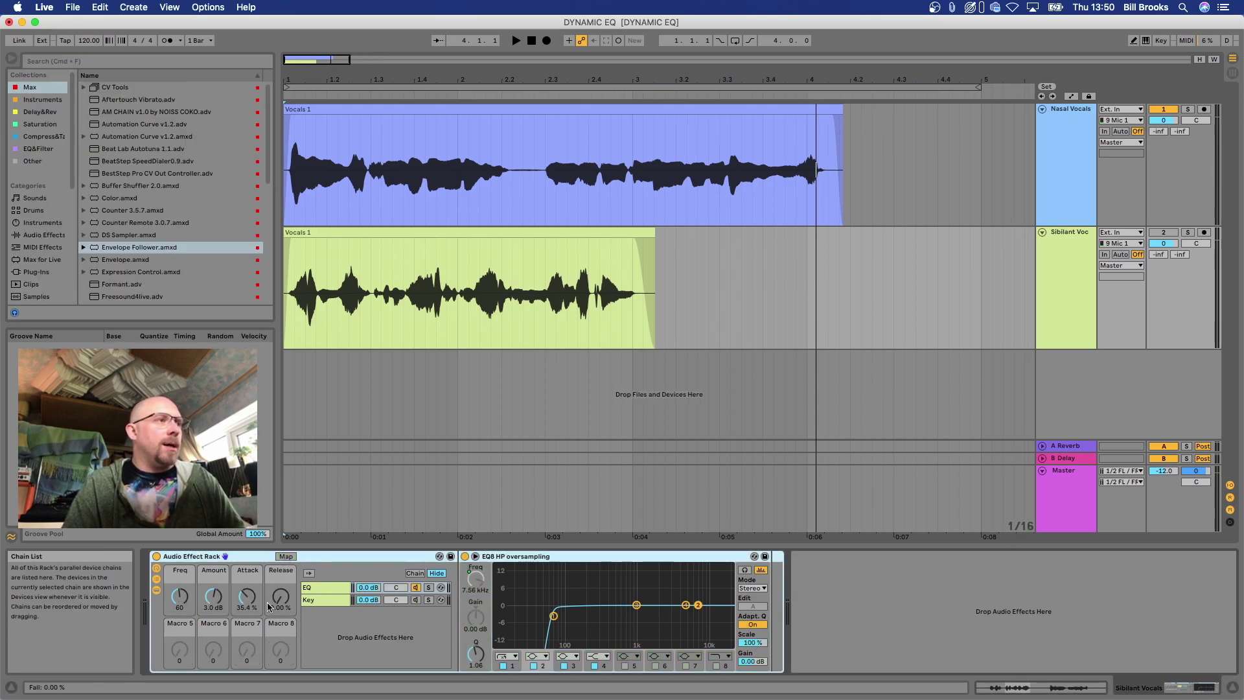
- Nudge the Freq macro up and solo Sibilant Voc for playback
drag(180, 598, 180, 595)
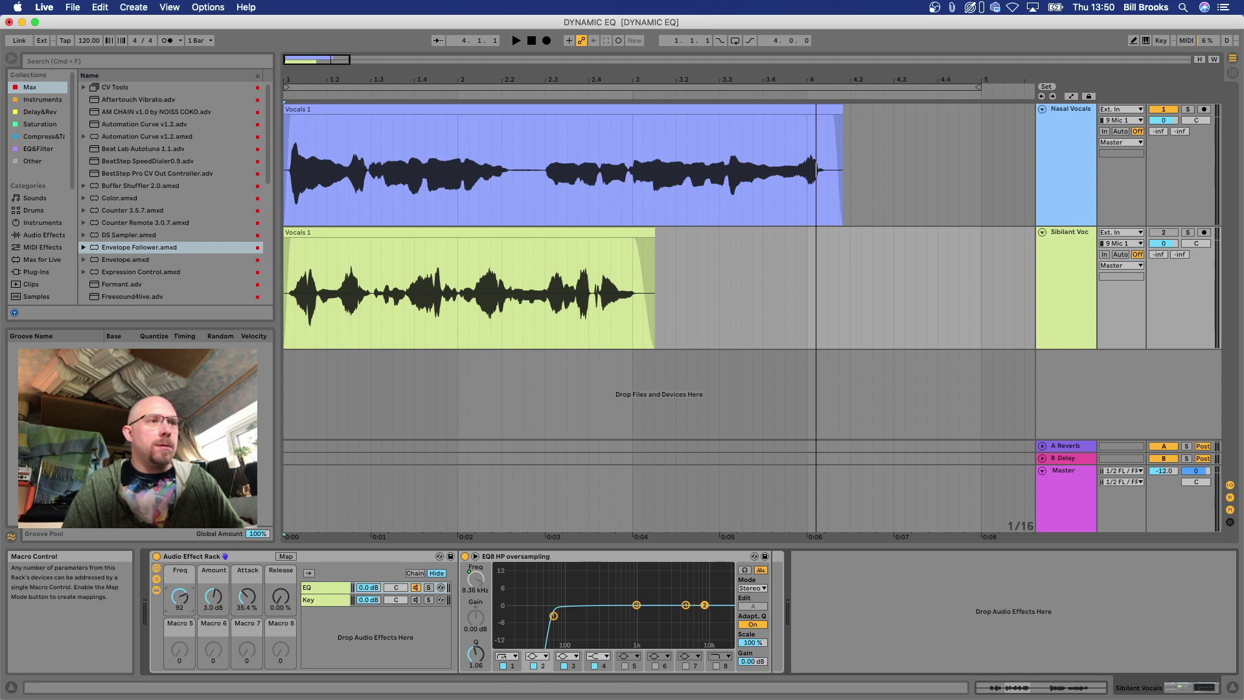
key(space)
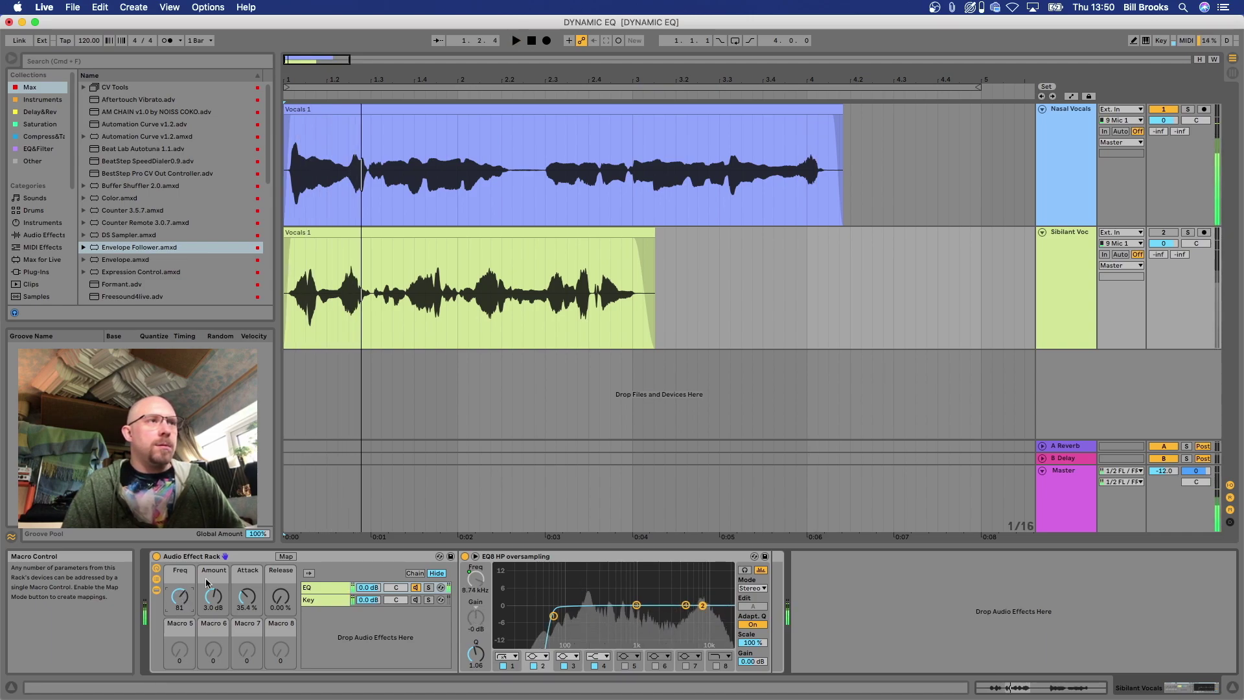
click(1188, 232)
key(space)
key(space)
click(1049, 242)
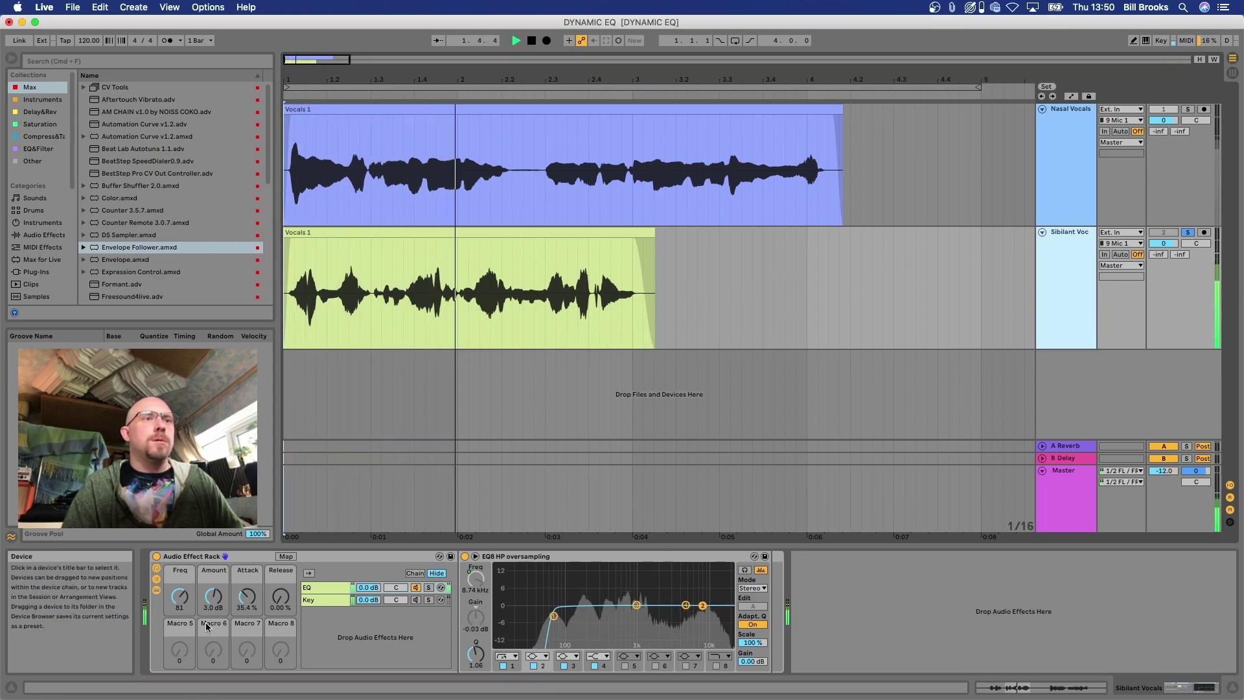
- While listening, set Amount to 17 dB, Attack to 1.57% and Freq to 94
drag(205, 610, 247, 635)
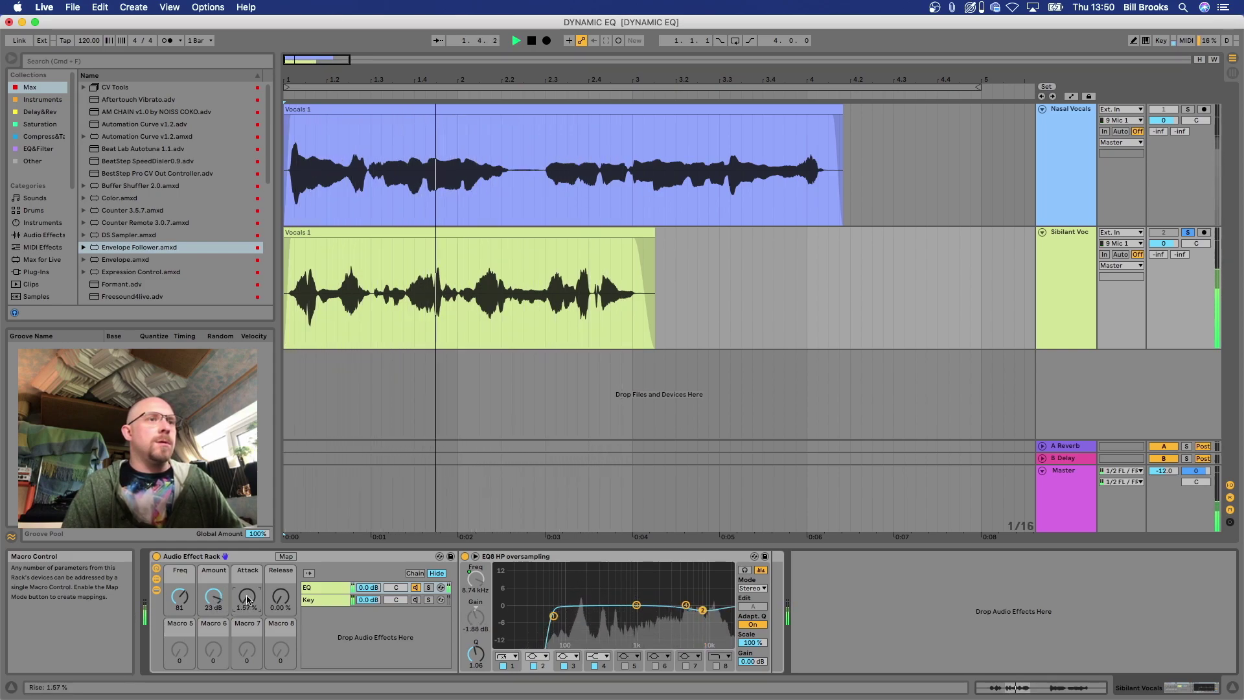
drag(247, 604, 249, 601)
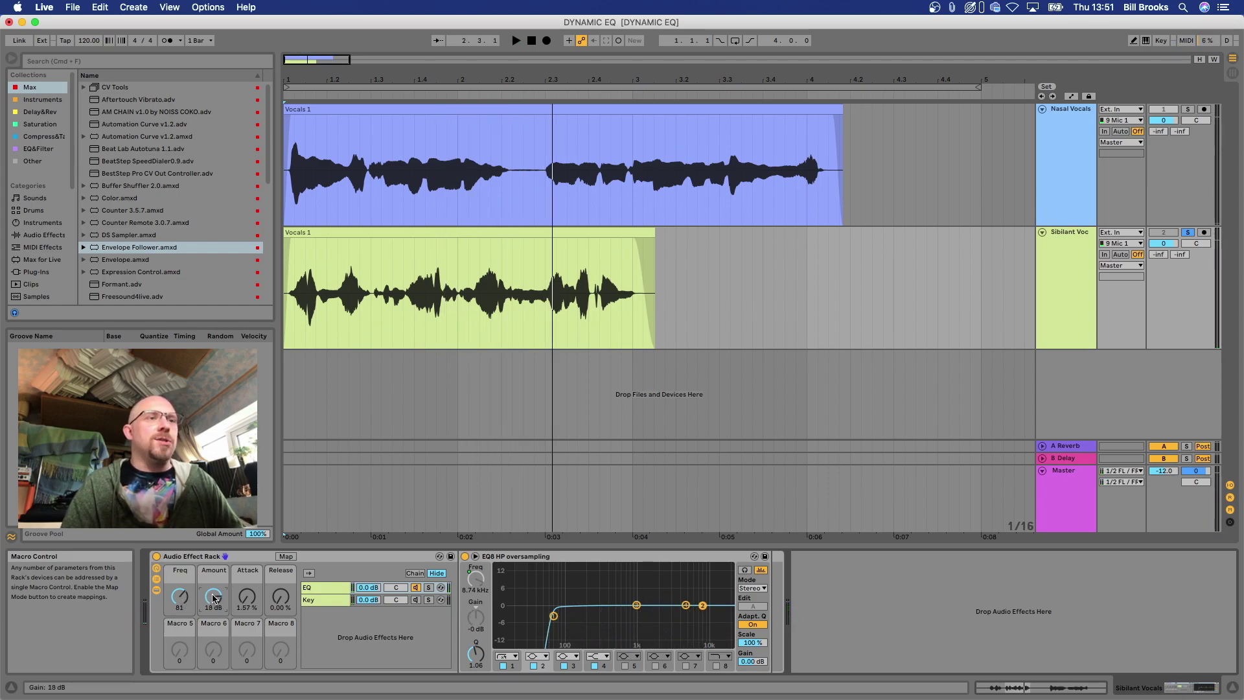
key(space)
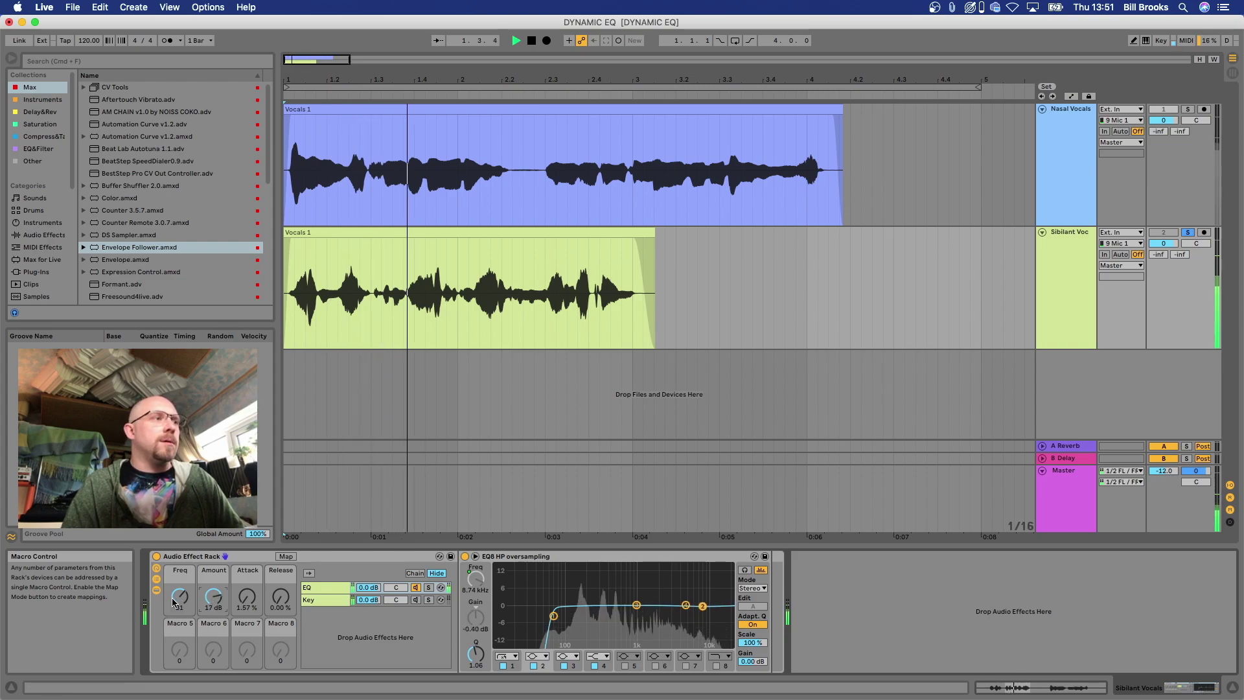
drag(181, 601, 182, 593)
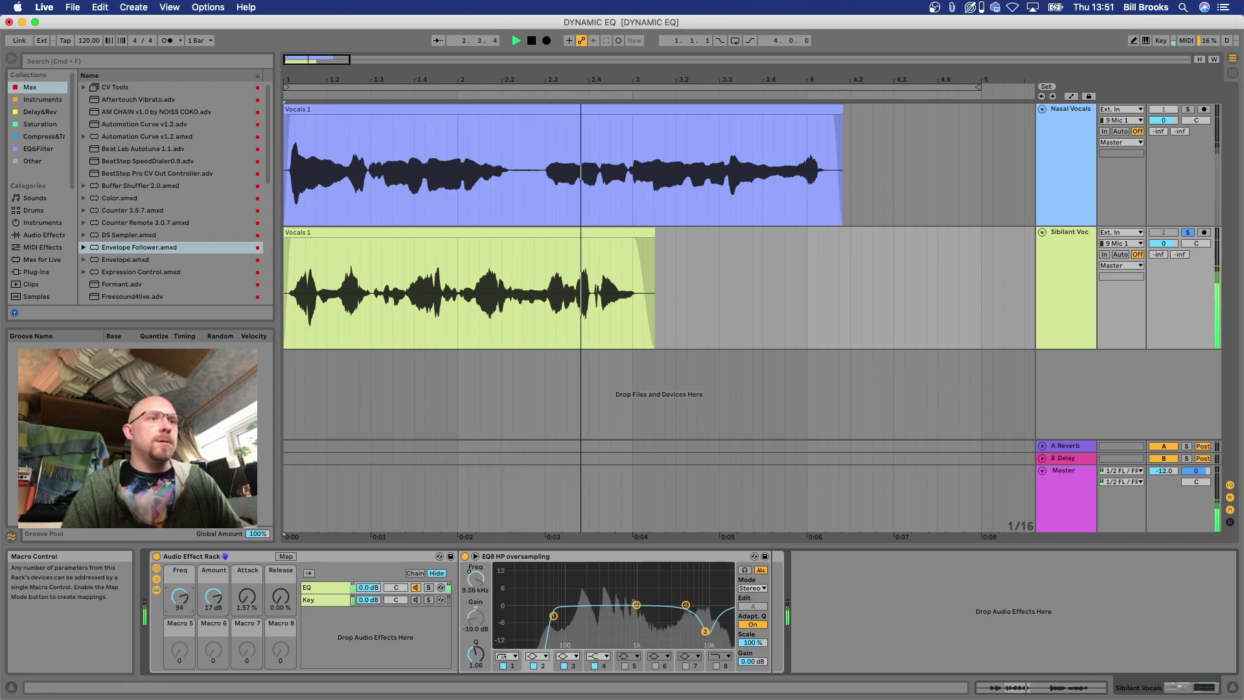
key(space)
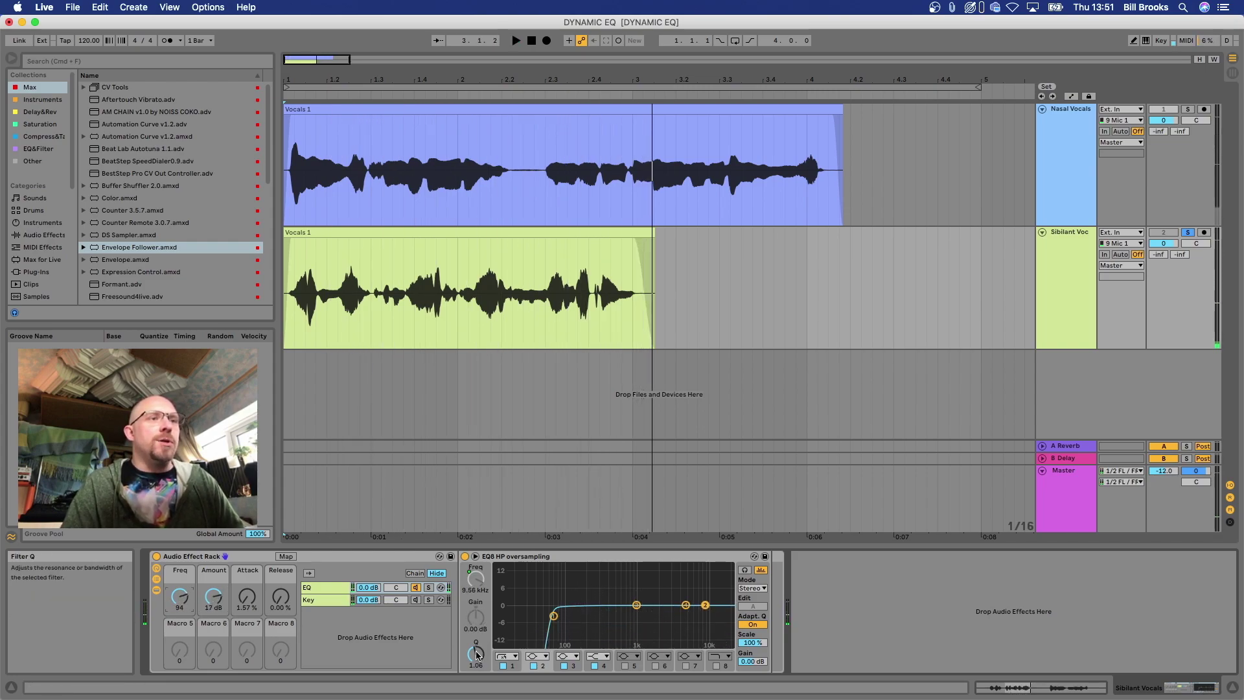
click(433, 647)
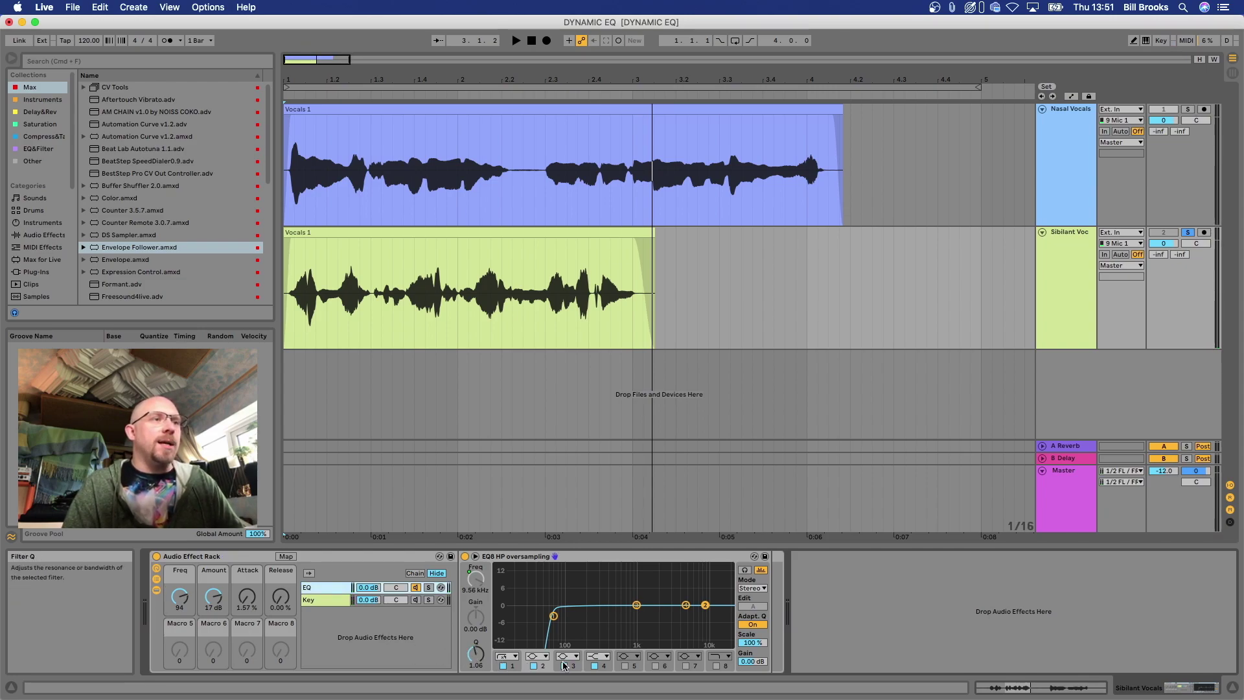
- Map EQ band 2's Q to Macro 5 and lower that resonance macro to 0.95
click(285, 557)
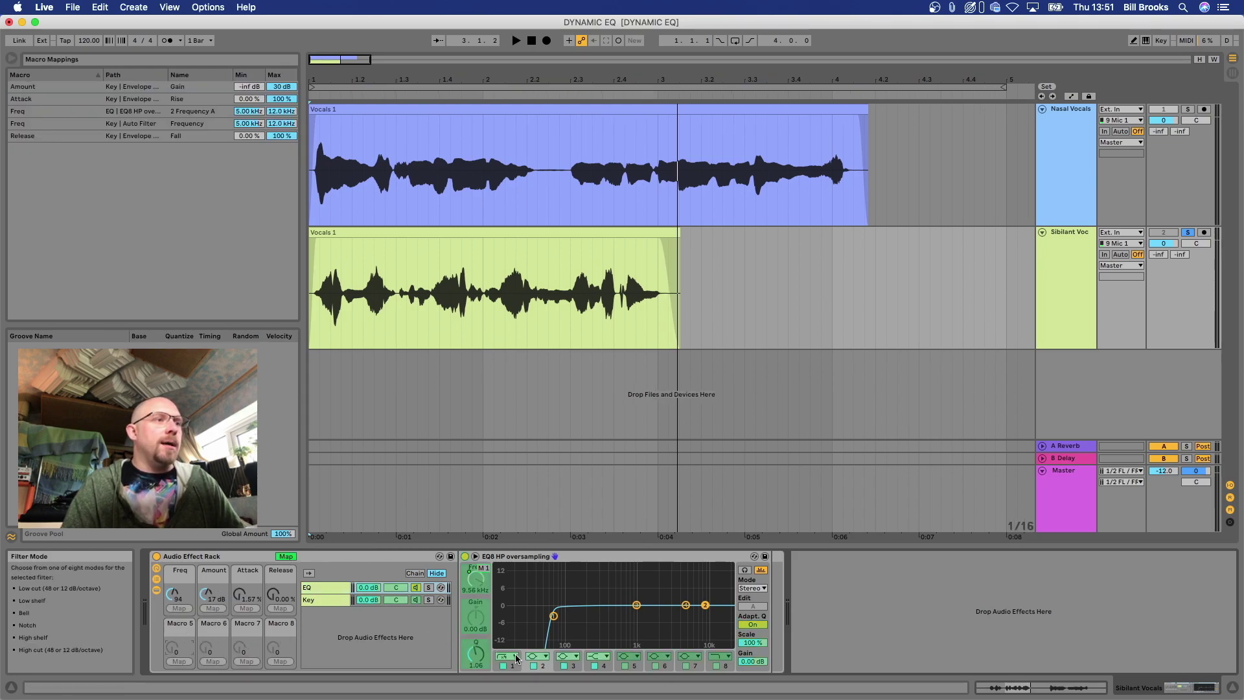
click(178, 661)
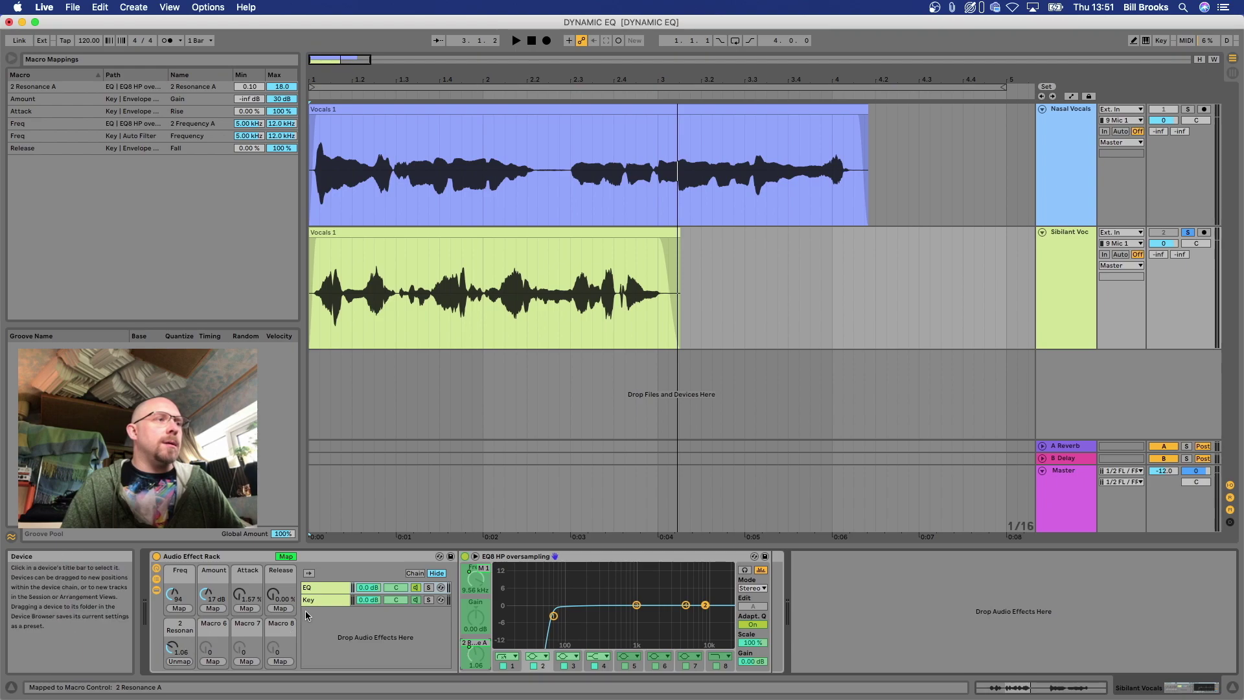
click(285, 557)
key(space)
mouse_move(179, 650)
mouse_down()
mouse_move(180, 674)
mouse_move(182, 622)
mouse_move(179, 674)
mouse_up()
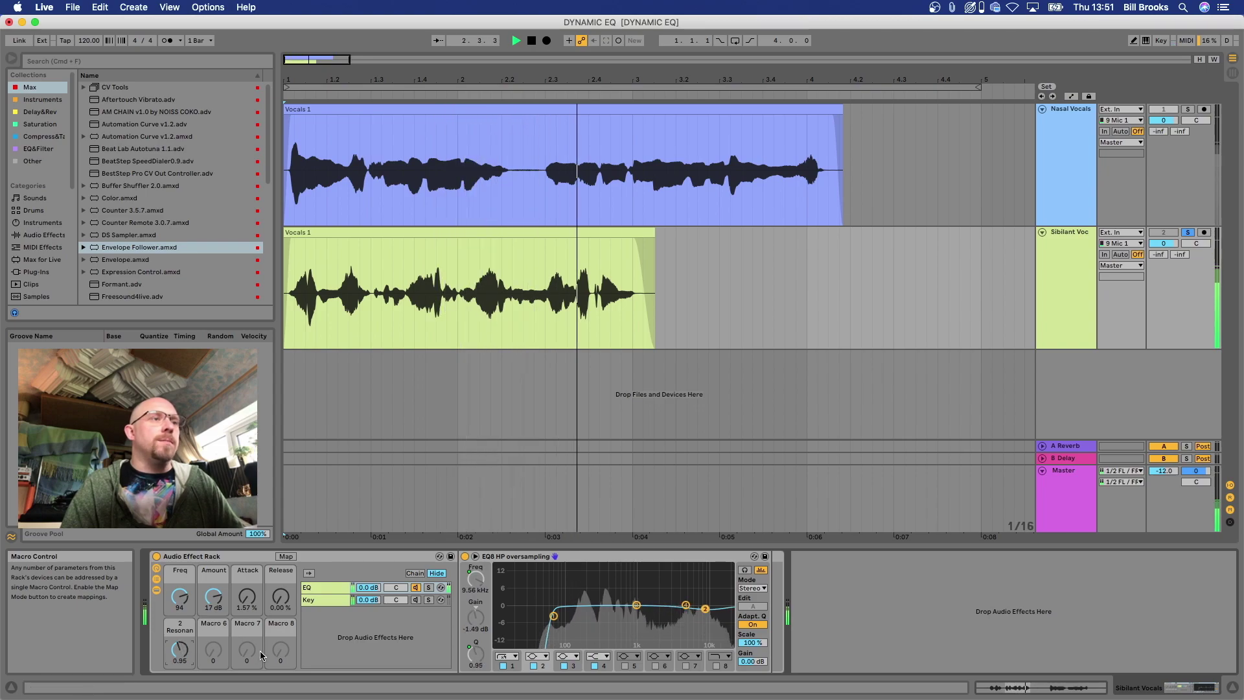
- Show the Key chain's devices and lower the Freq macro to 86, about 9.17 kHz
click(429, 600)
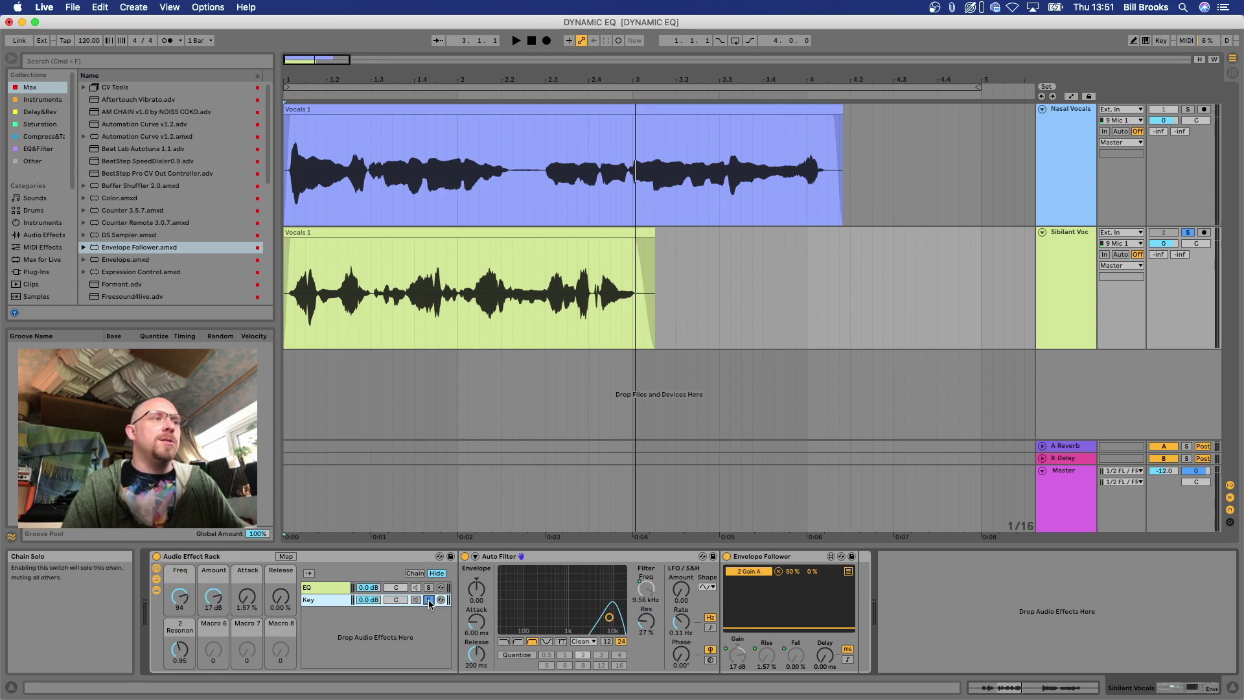
key(space)
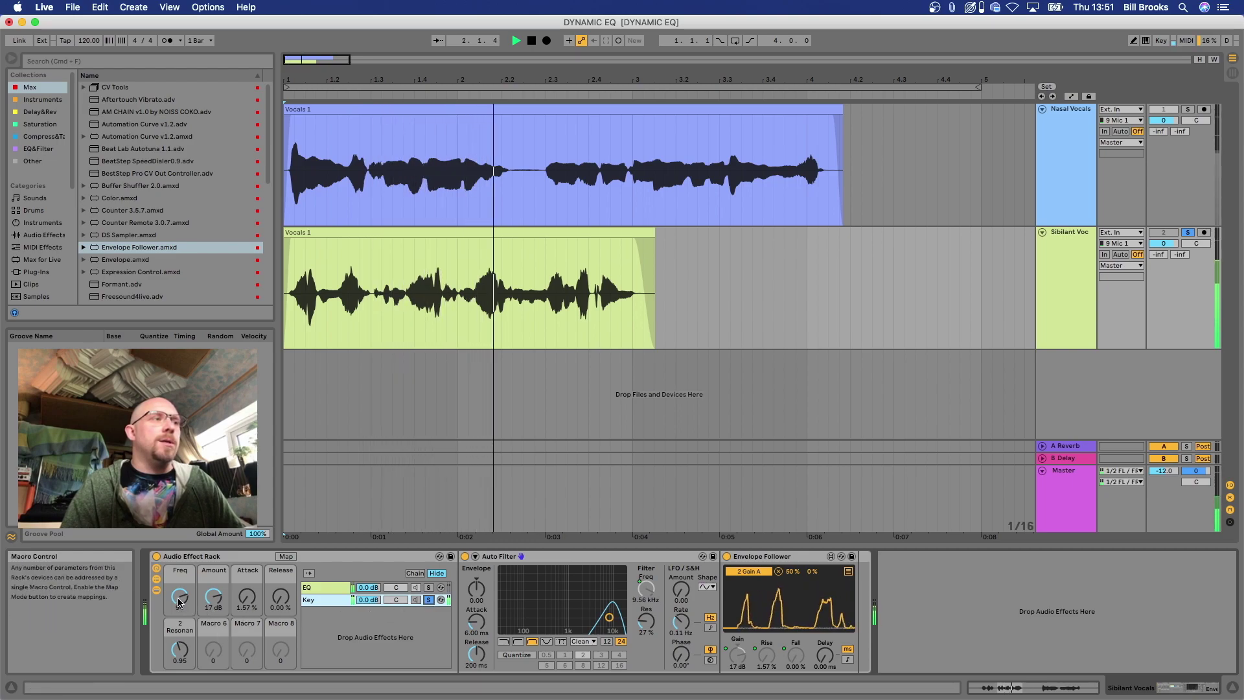
mouse_move(180, 597)
mouse_down()
mouse_move(180, 619)
mouse_move(179, 601)
mouse_up()
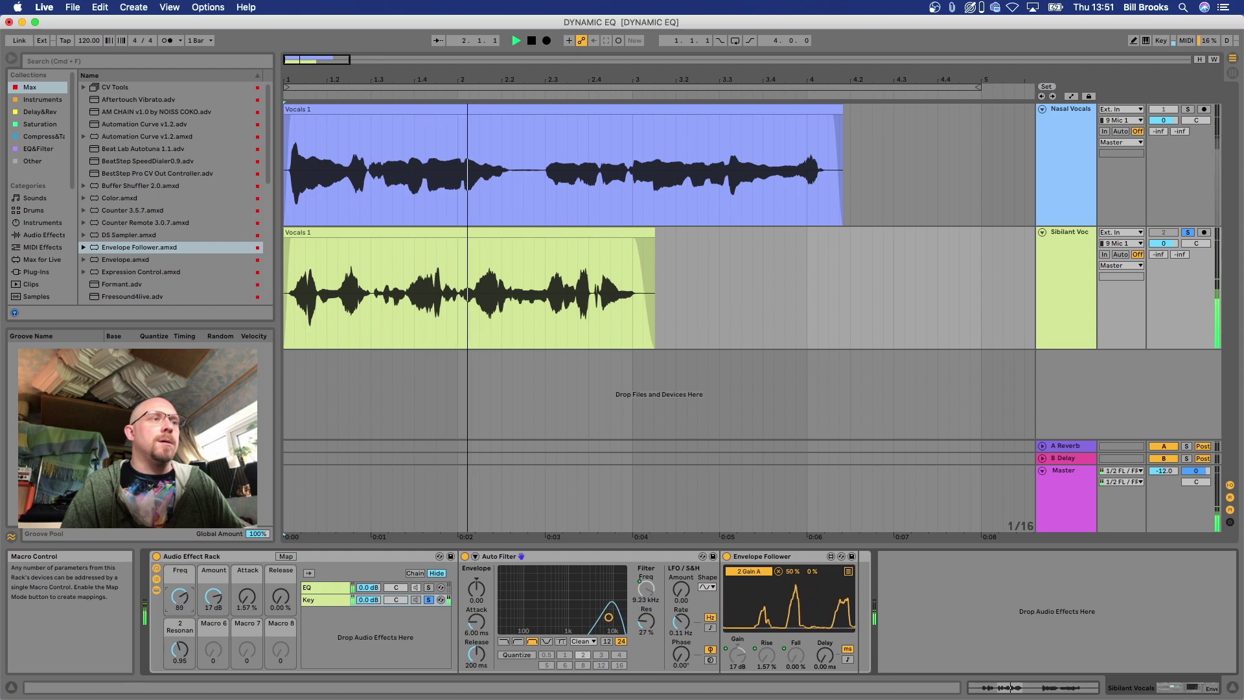
- Solo the Key chain, then A/B the rack by bypassing and re-enabling it
click(429, 601)
key(space)
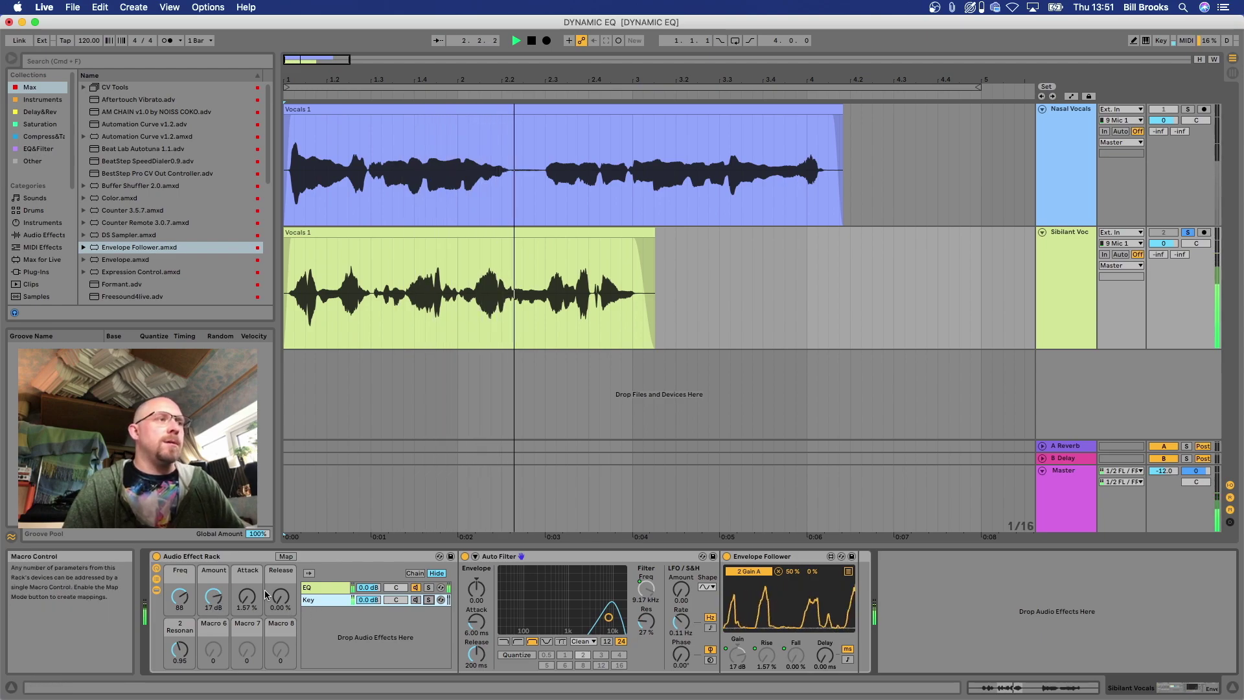
click(157, 557)
key(space)
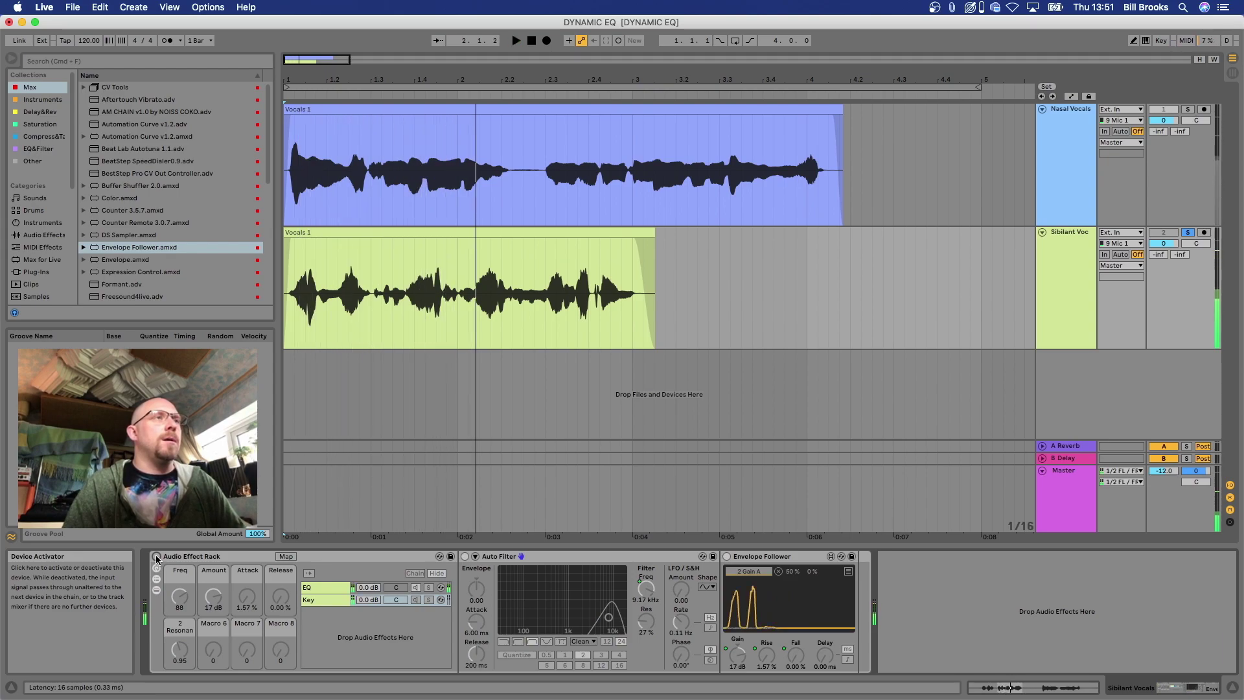
click(157, 557)
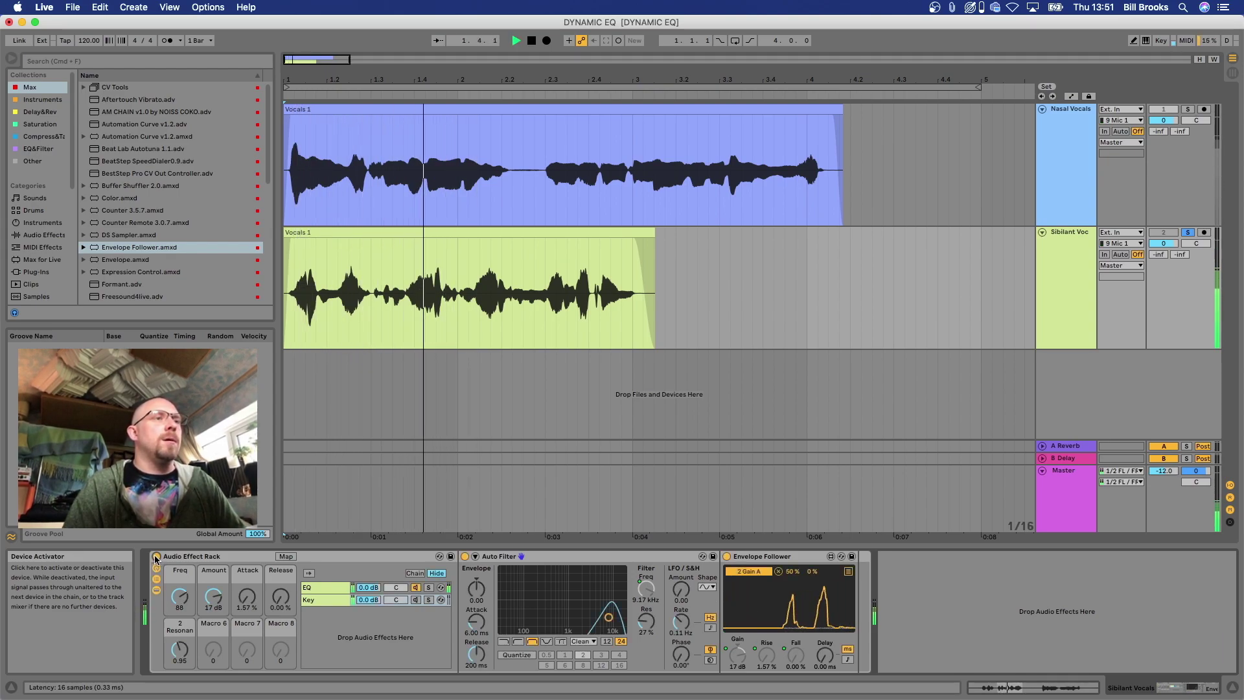
- Solo Nasal Vocals, bring up its effect rack, and play from the start
click(1188, 109)
click(1094, 133)
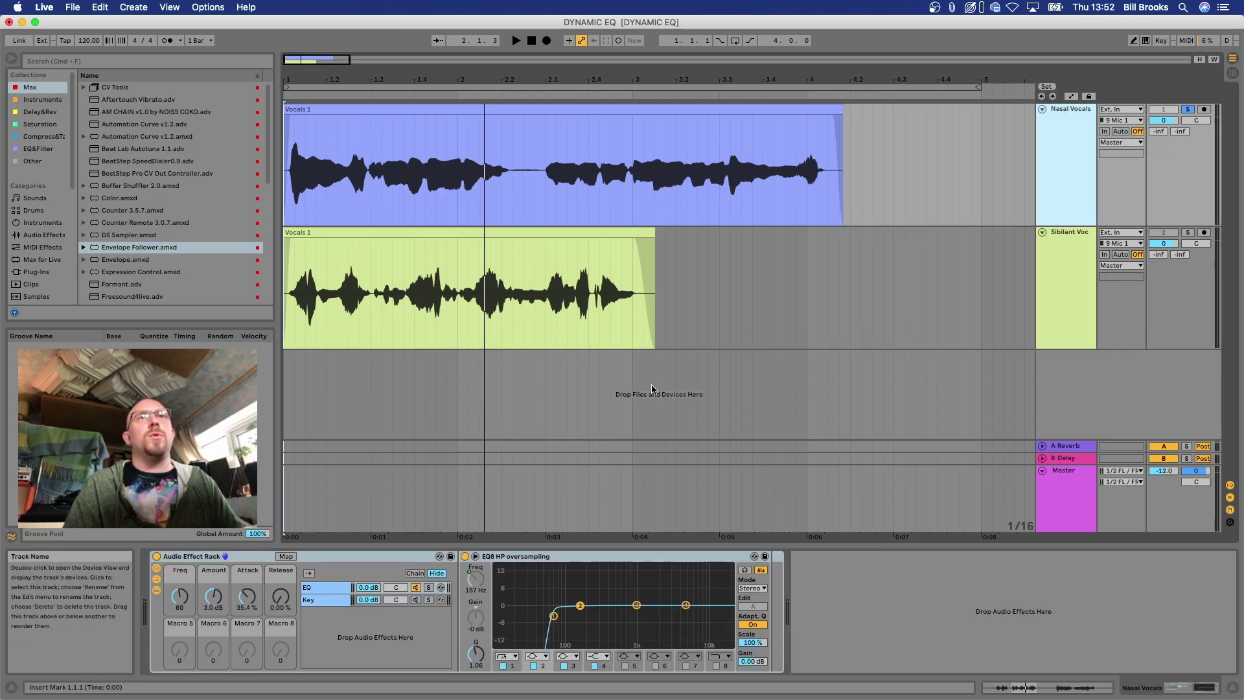
key(space)
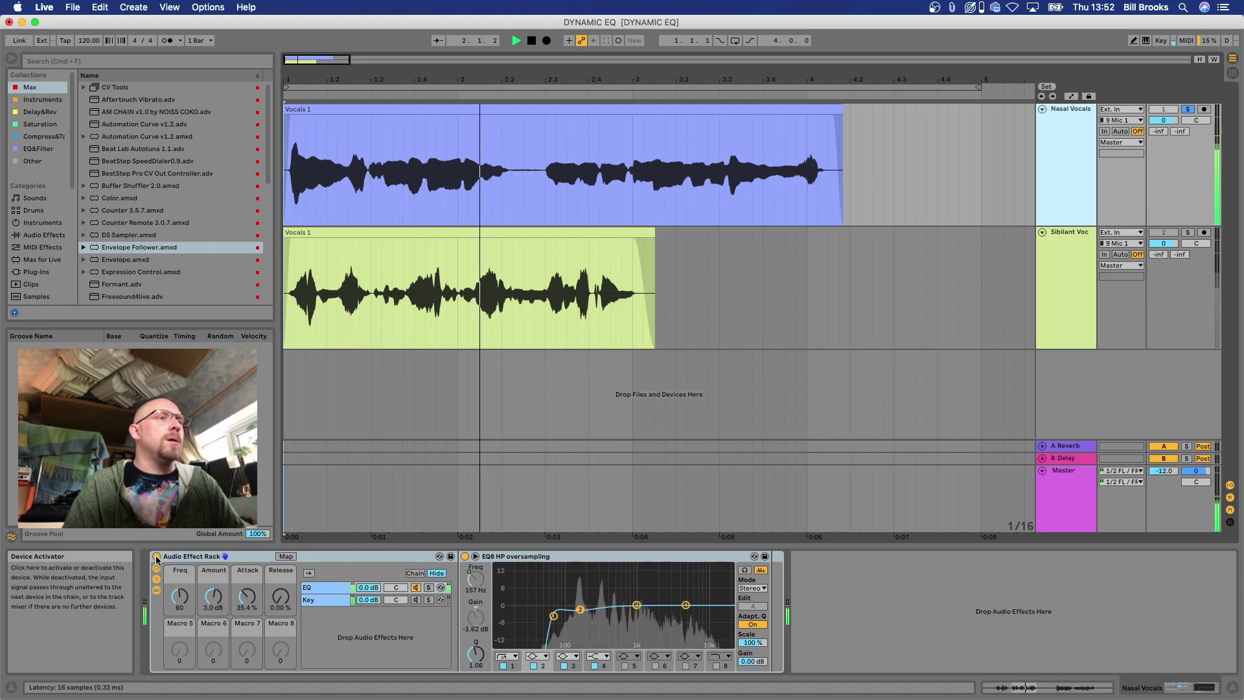
- Compare the rack on and off, try Amount at 7.8 dB, settle on 3.6 dB, then bypass the rack
click(156, 557)
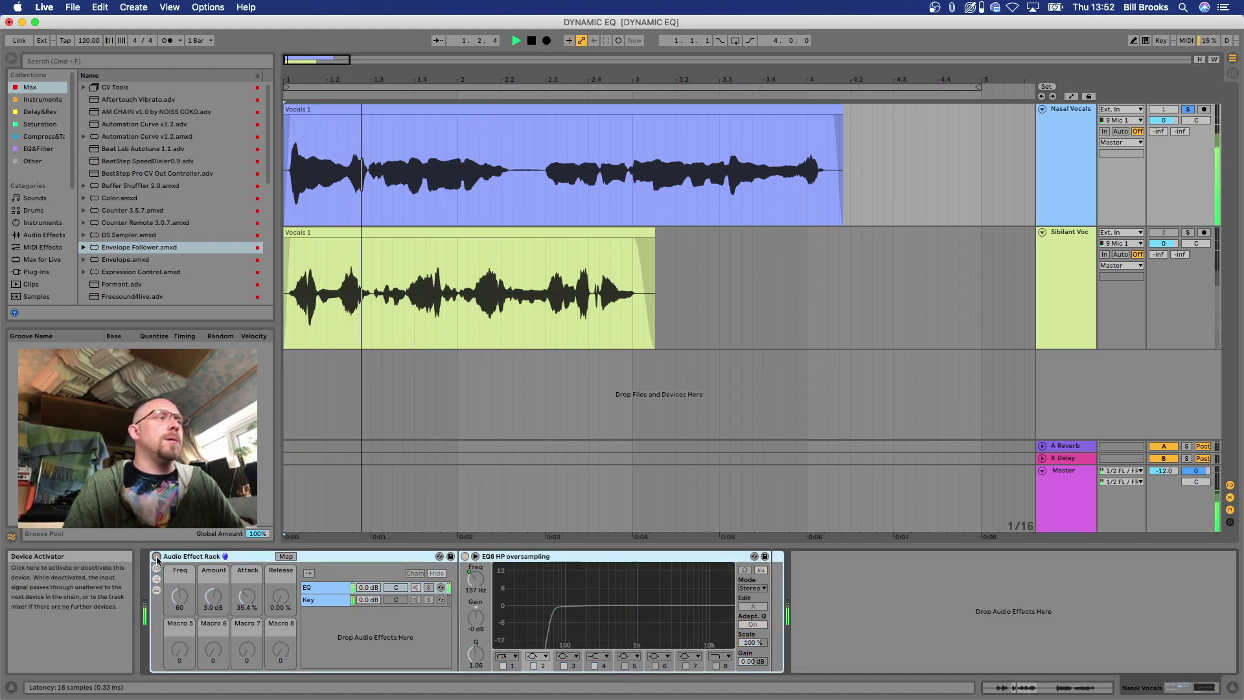
click(156, 557)
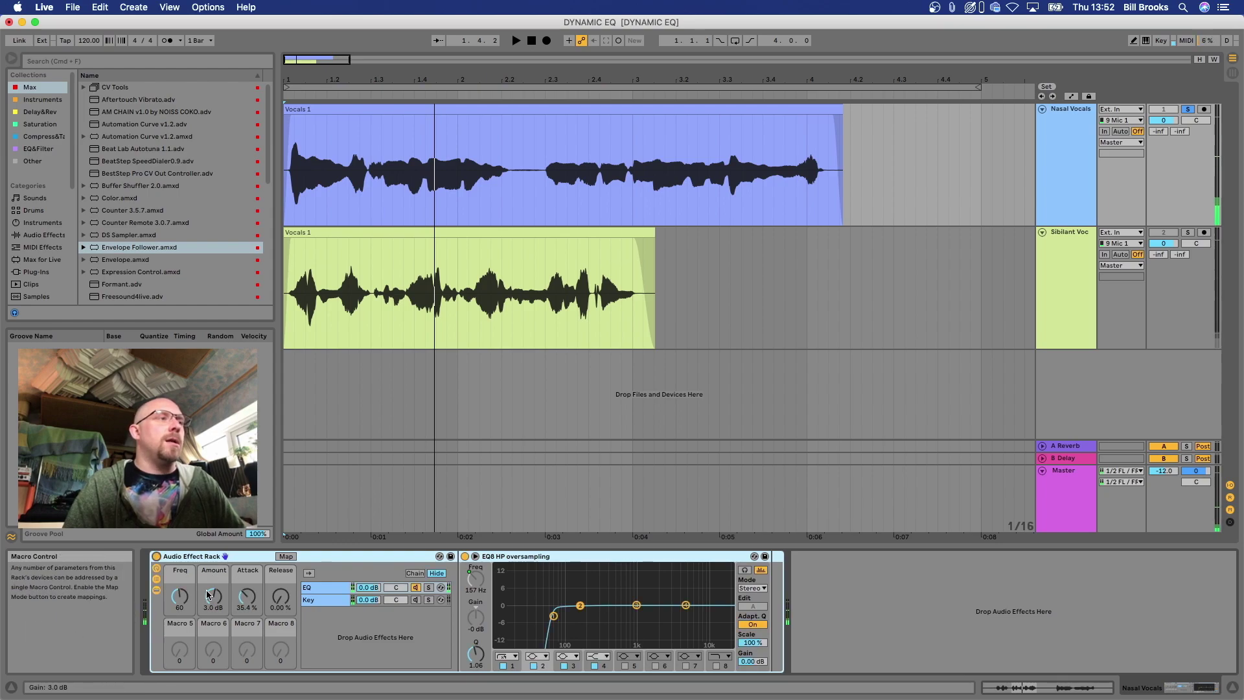
drag(213, 596, 213, 581)
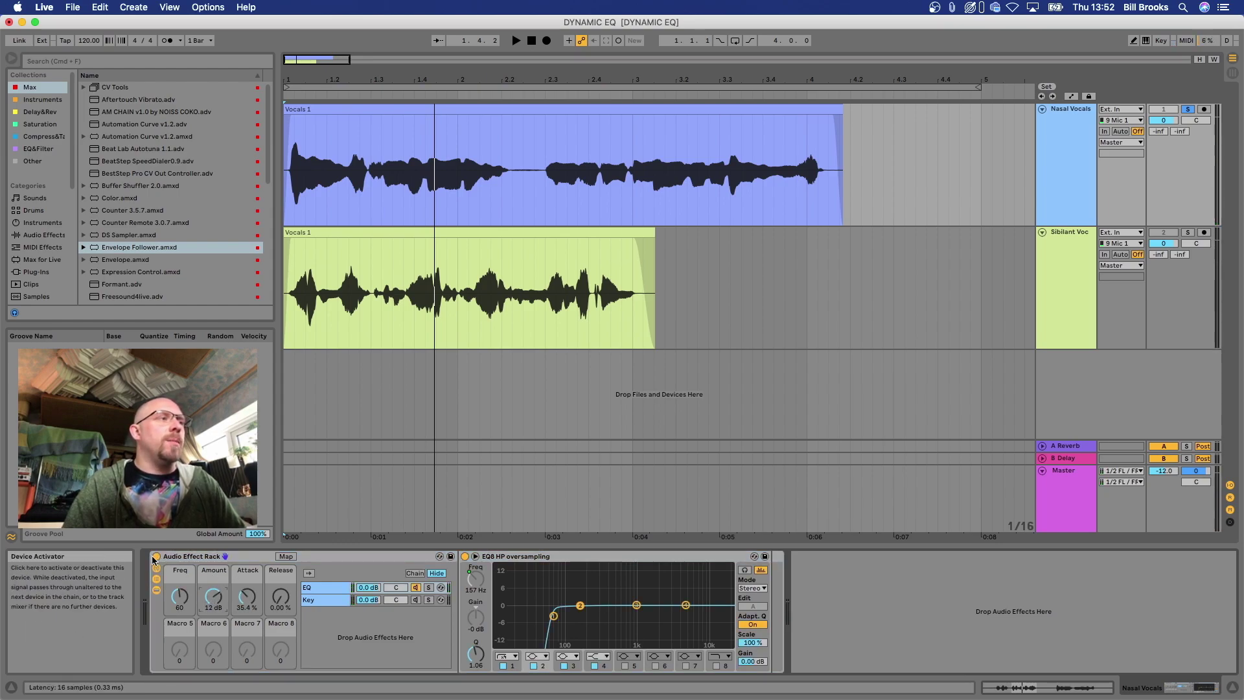
key(space)
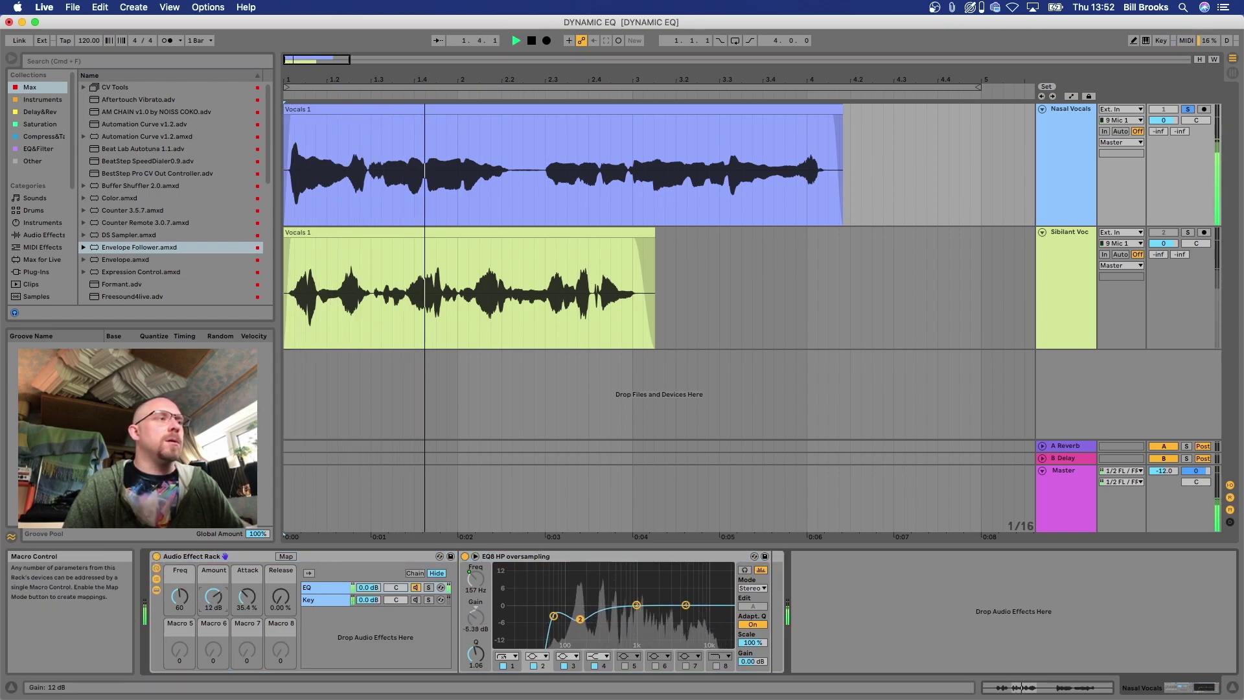
drag(213, 597, 213, 616)
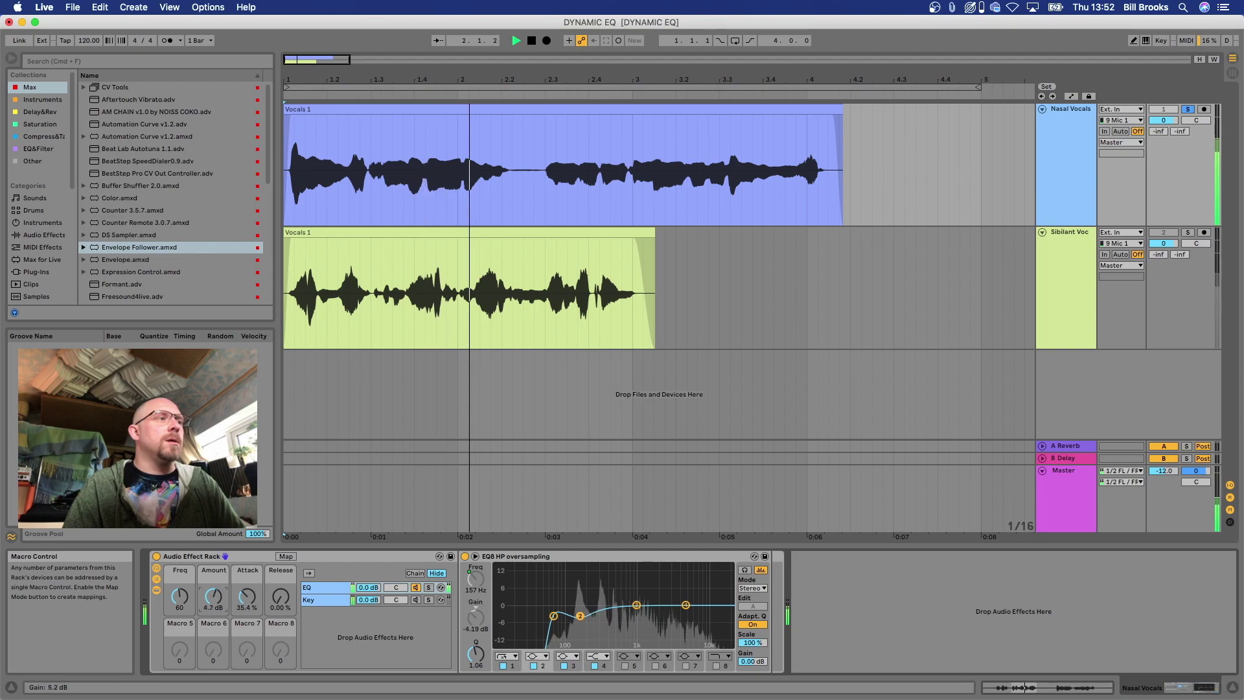
click(156, 556)
key(space)
key(space)
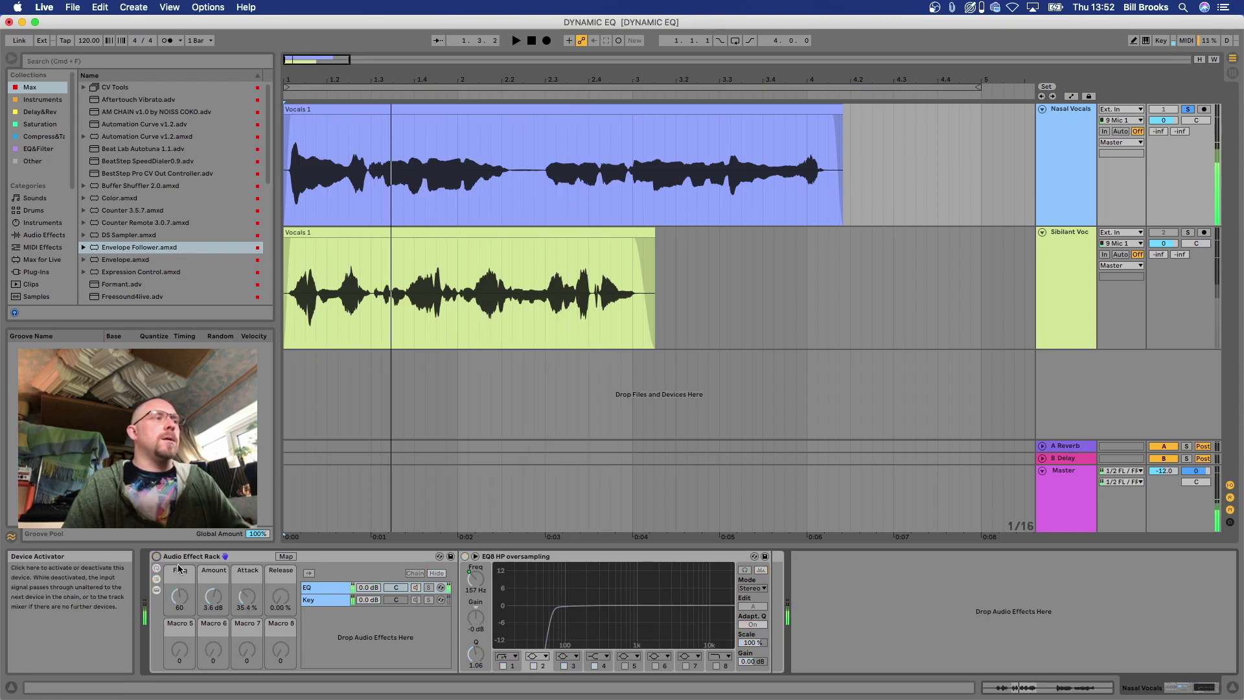